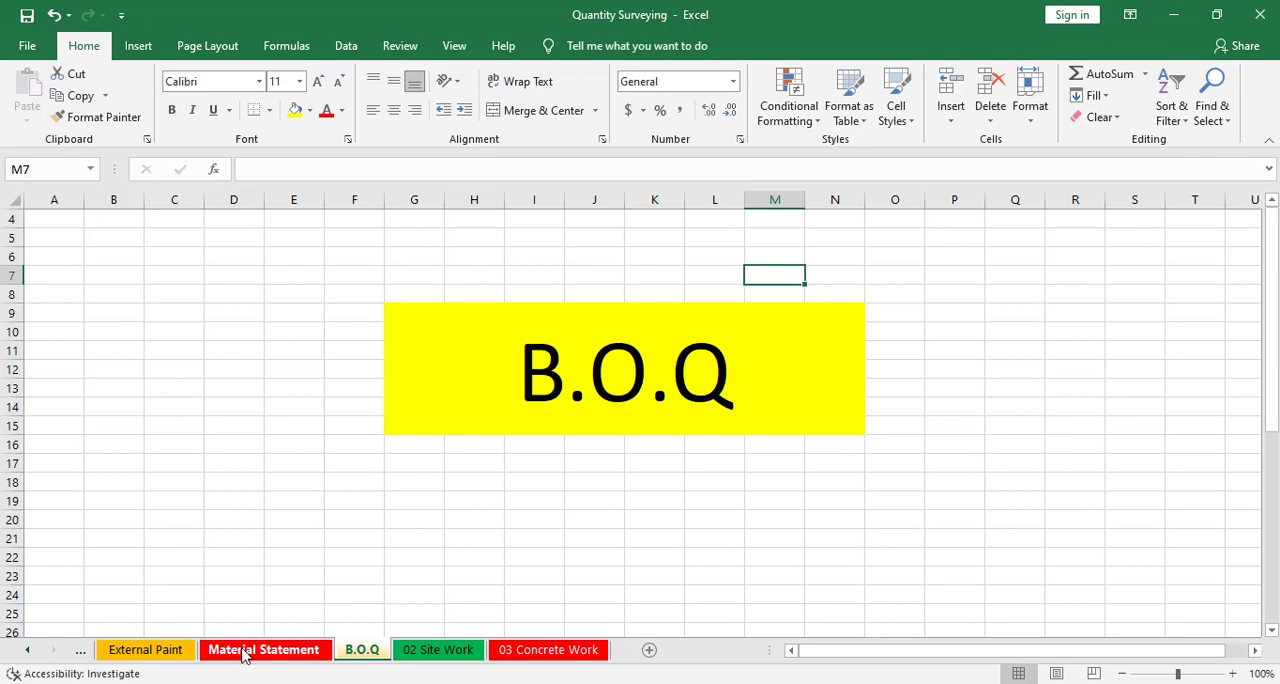
Switch to the Rate Analysis workbook and review the excavation rate analysis sheet and its total amount
click(251, 650)
click(362, 650)
click(381, 652)
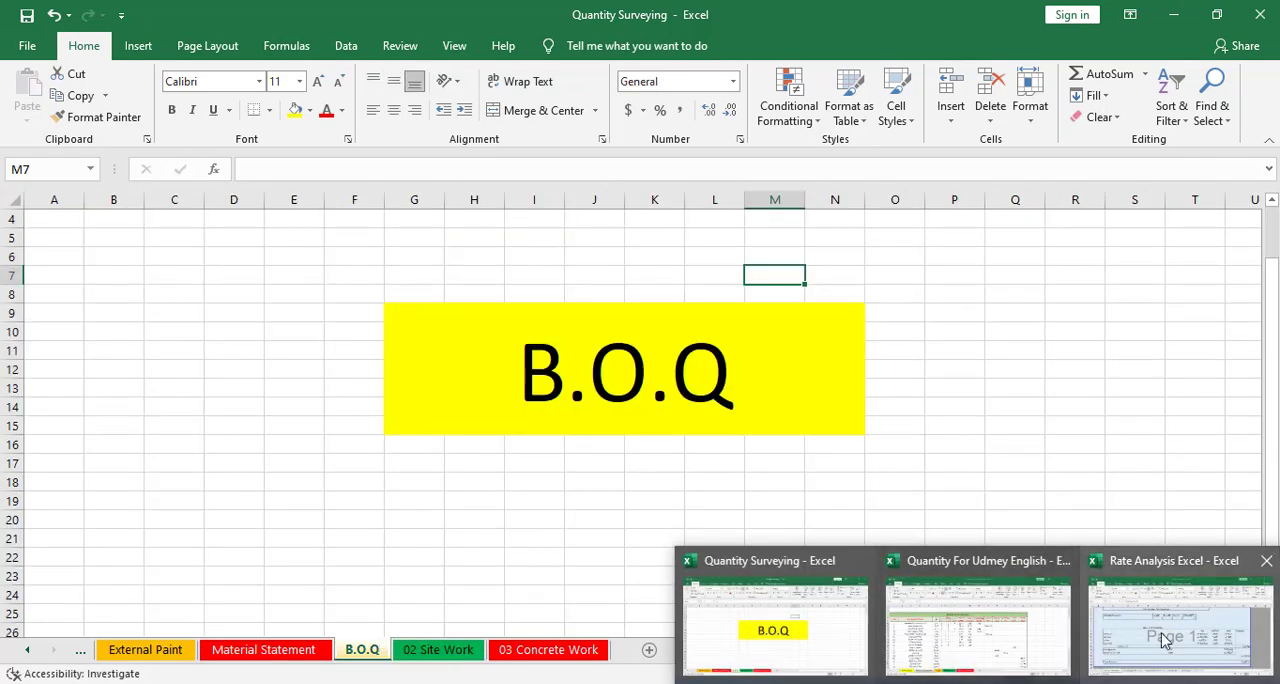
click(1166, 642)
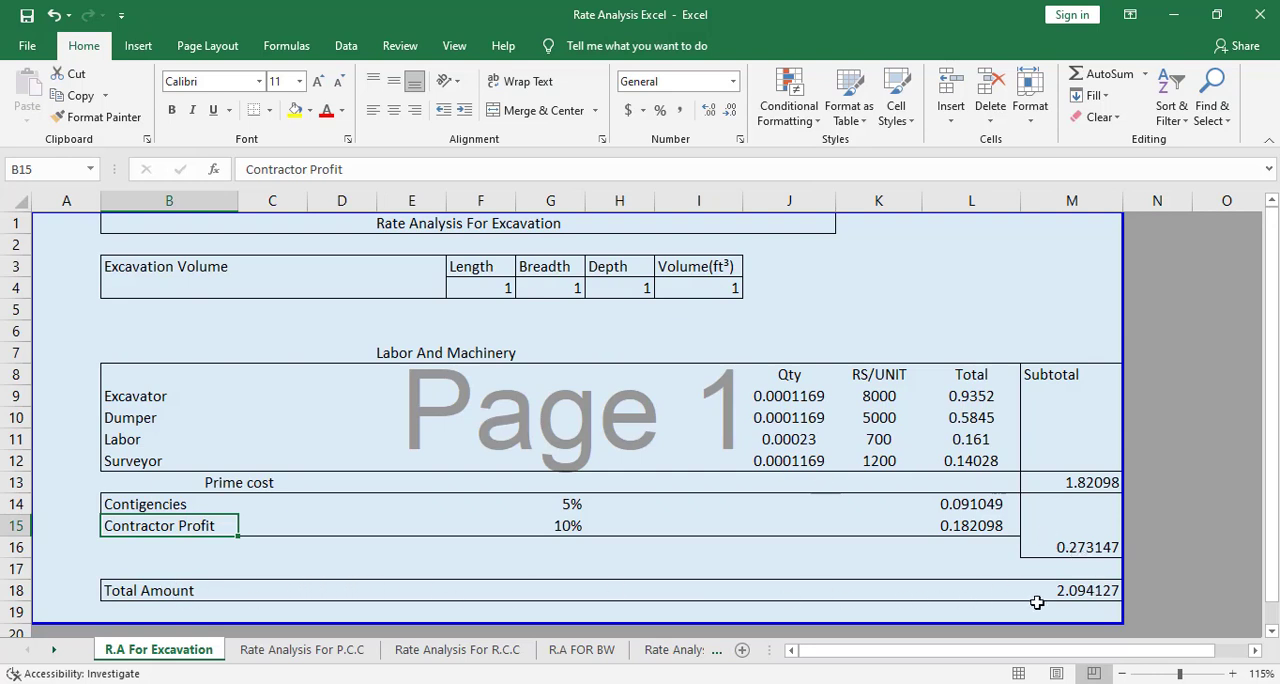
click(1071, 591)
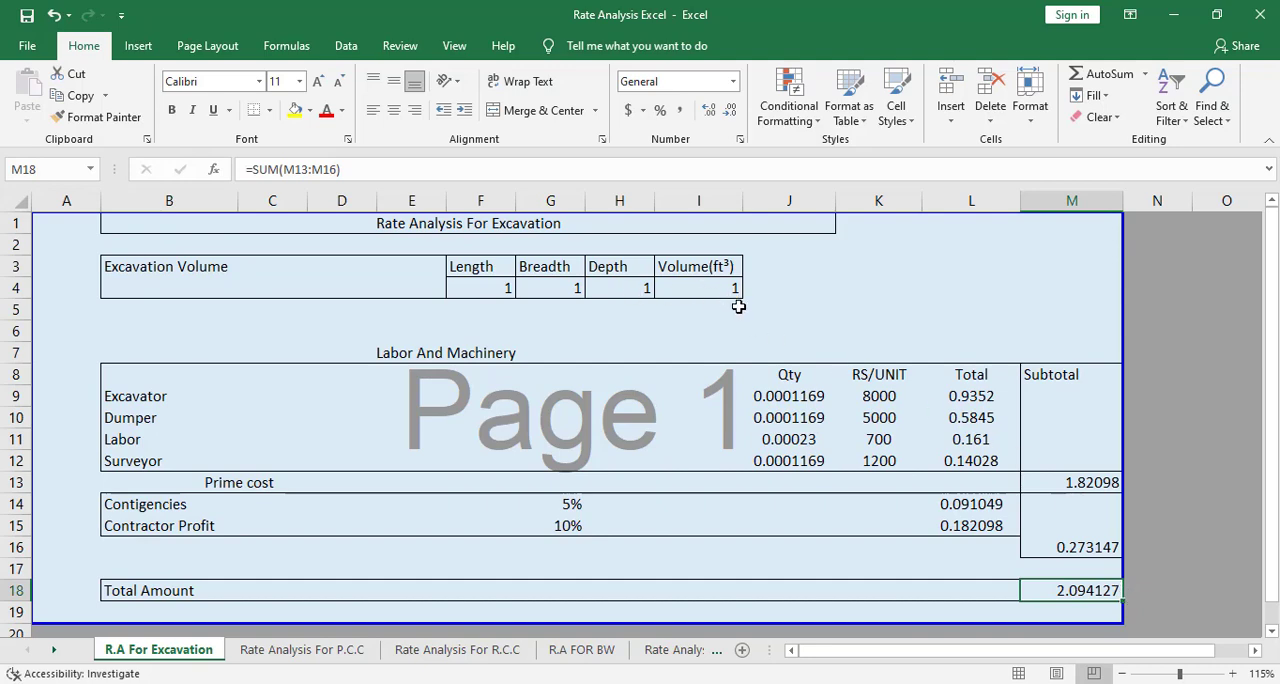
scroll(829, 509, down, 1)
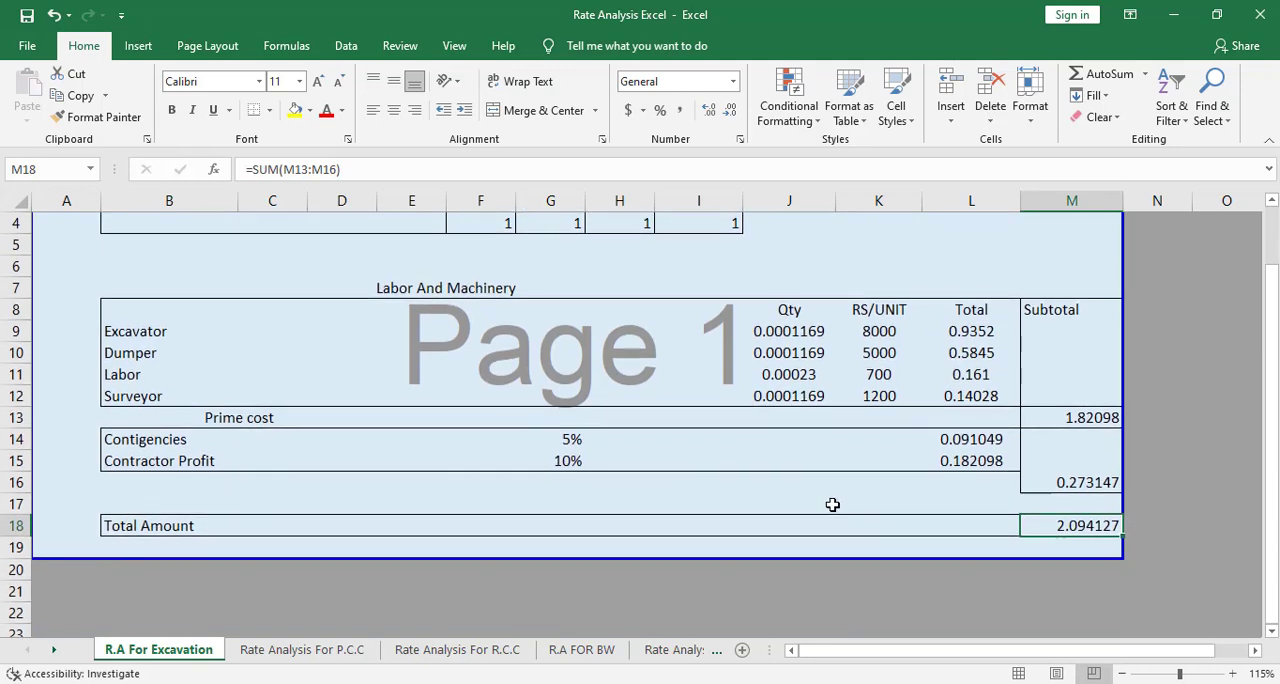
scroll(832, 505, up, 1)
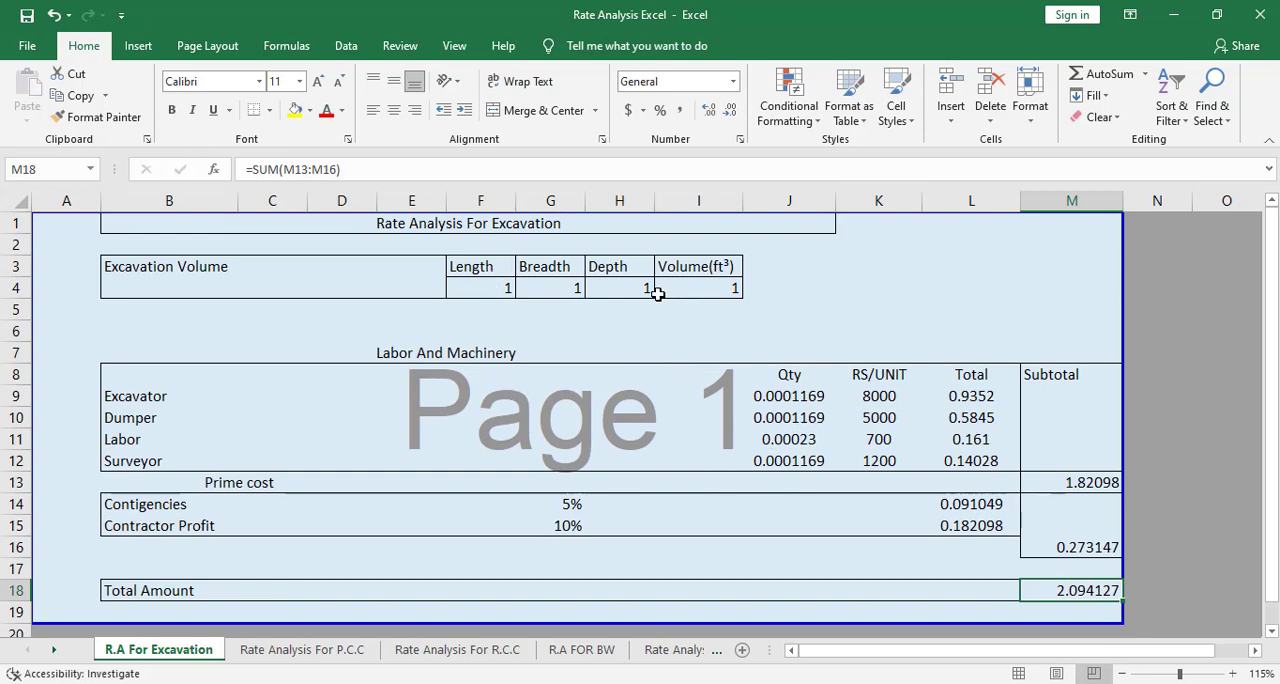
click(691, 280)
click(712, 266)
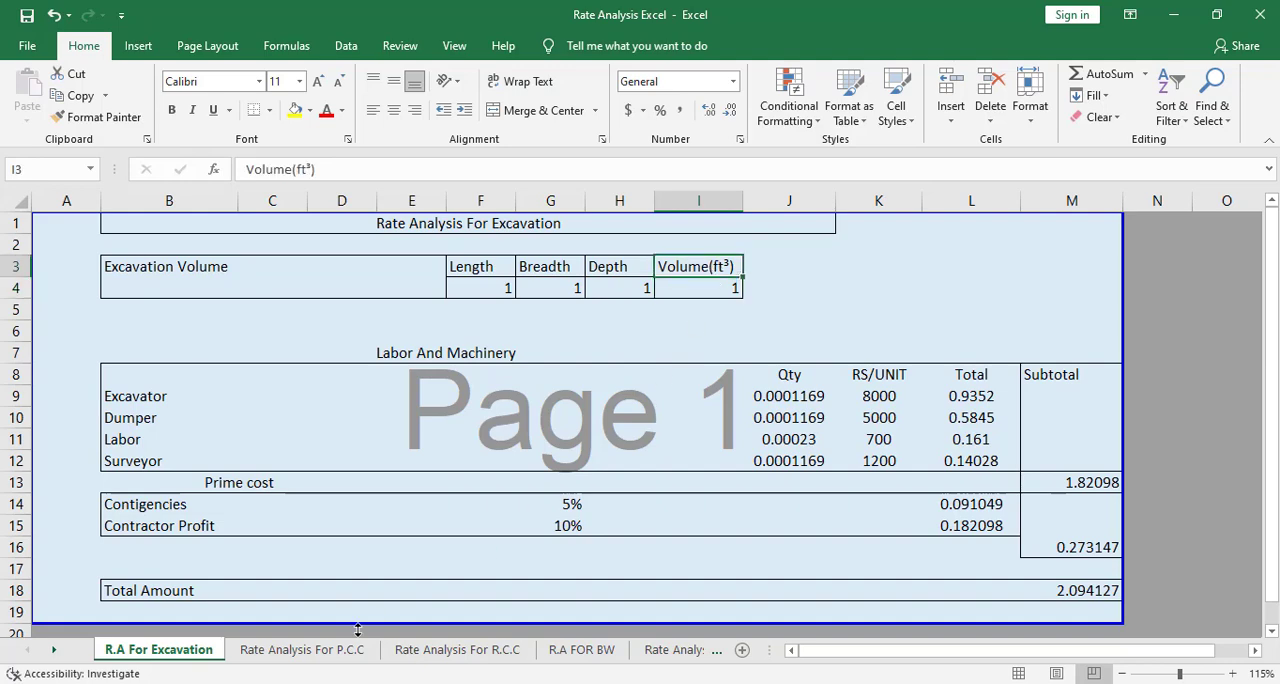
Review the Rate Analysis For P.C.C sheet, including its material quantities, labour rows and total amount
click(295, 650)
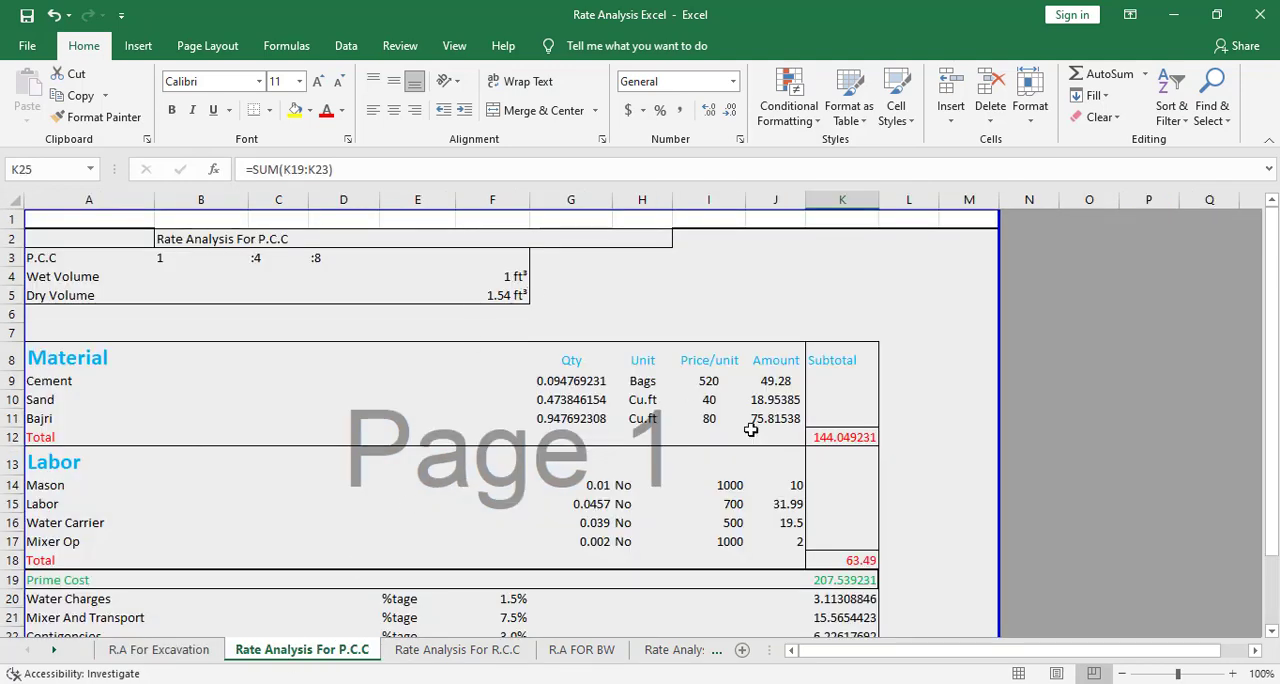
scroll(870, 545, down, 2)
scroll(865, 543, up, 2)
scroll(757, 480, down, 3)
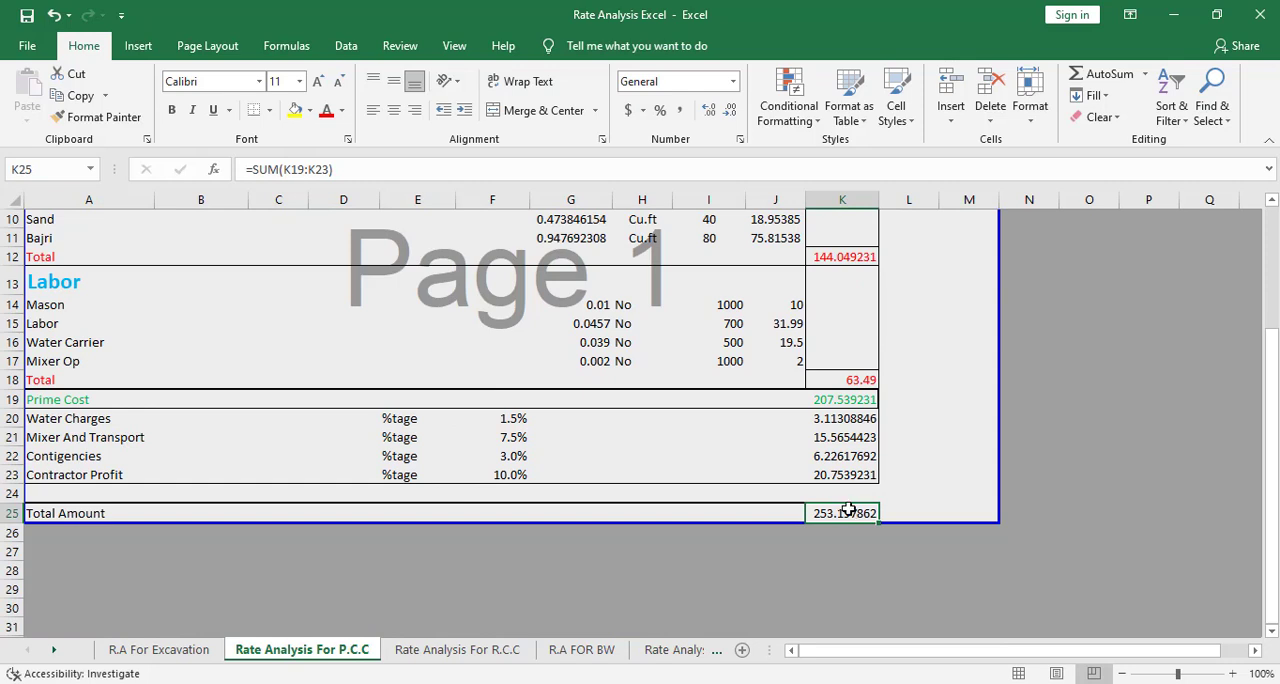
scroll(726, 480, up, 2)
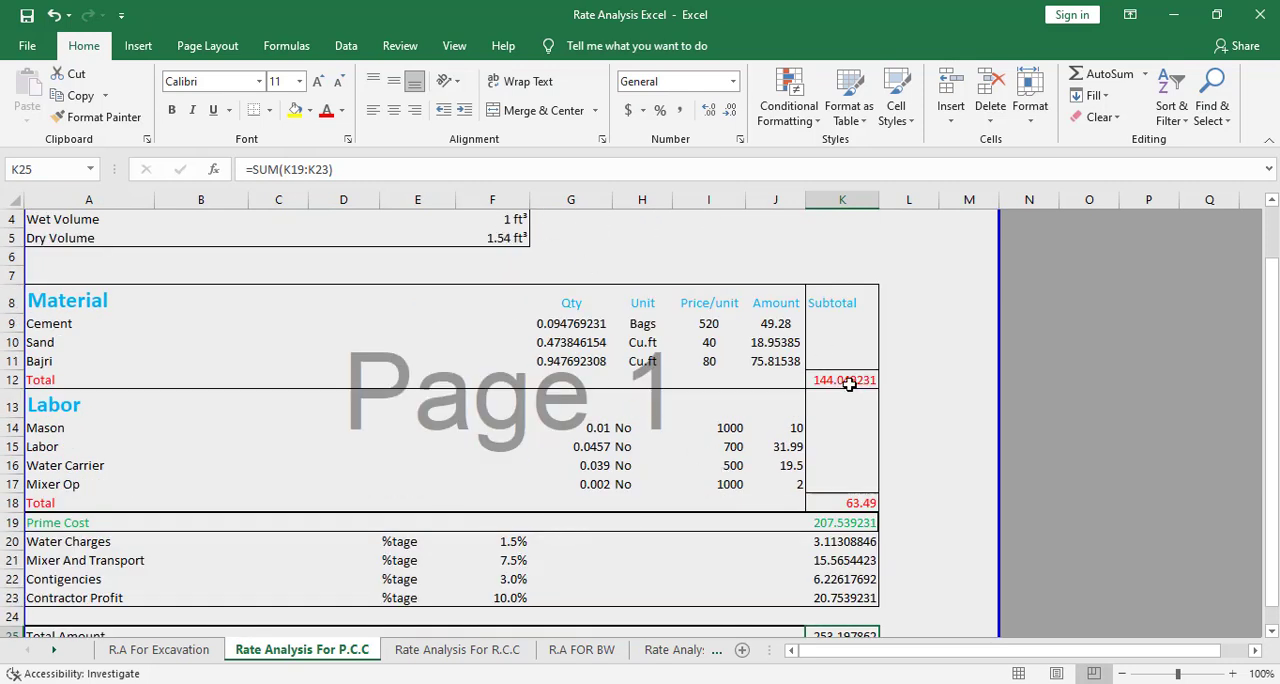
drag(572, 323, 682, 364)
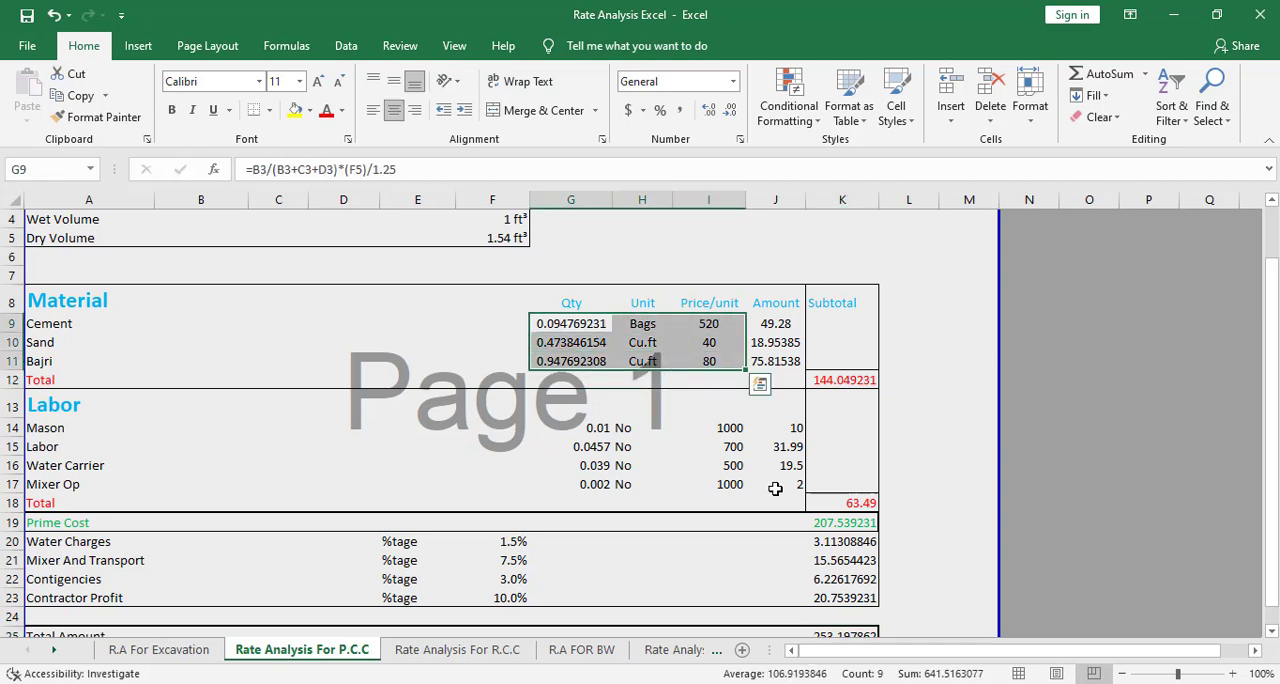
scroll(660, 468, down, 2)
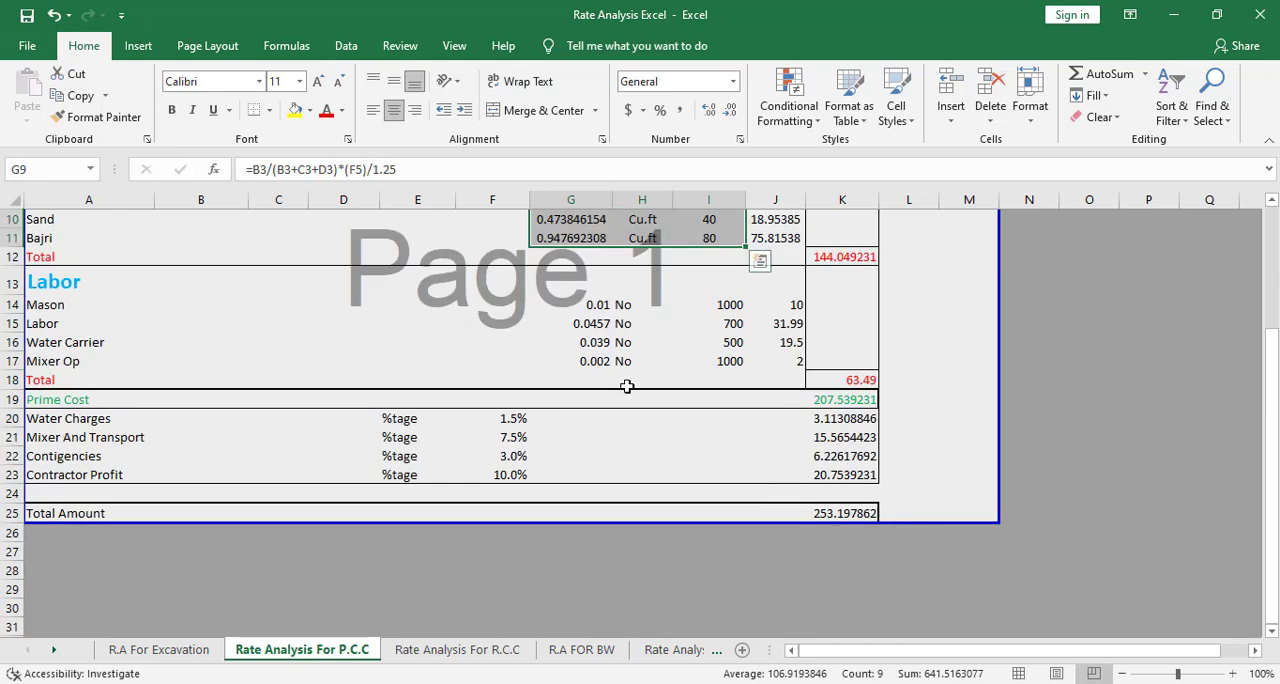
scroll(740, 383, up, 2)
click(509, 398)
scroll(552, 251, up, 1)
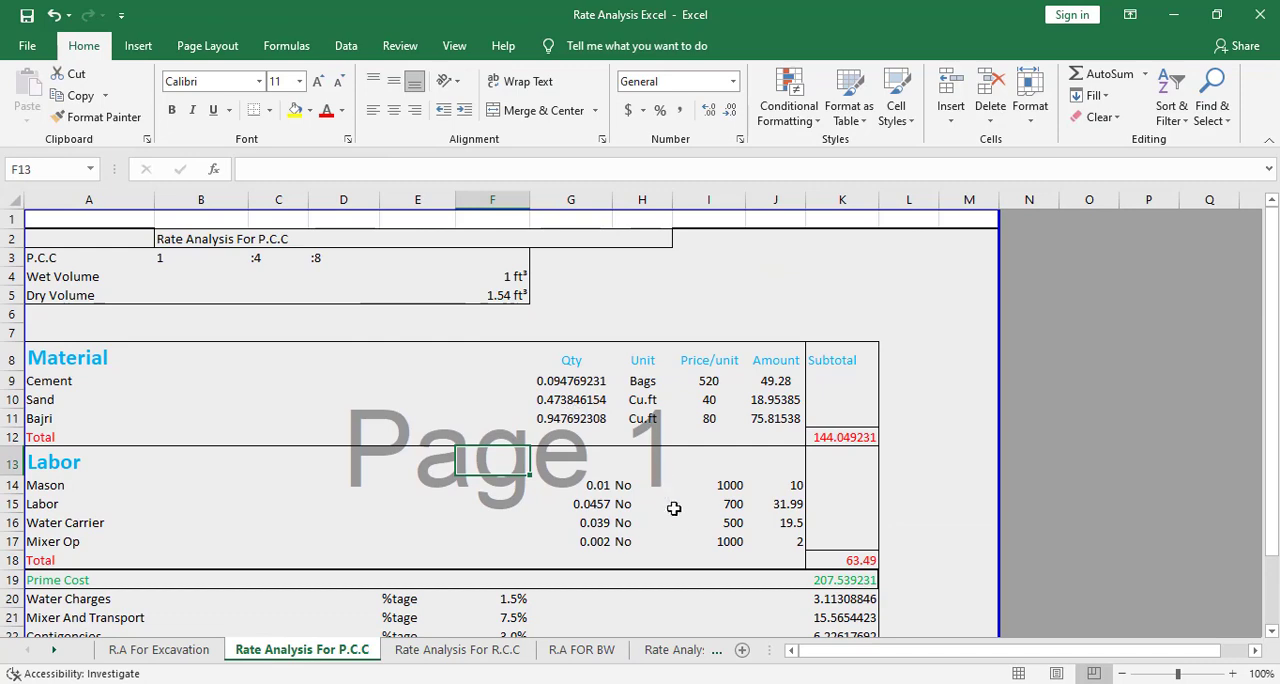
scroll(689, 570, down, 2)
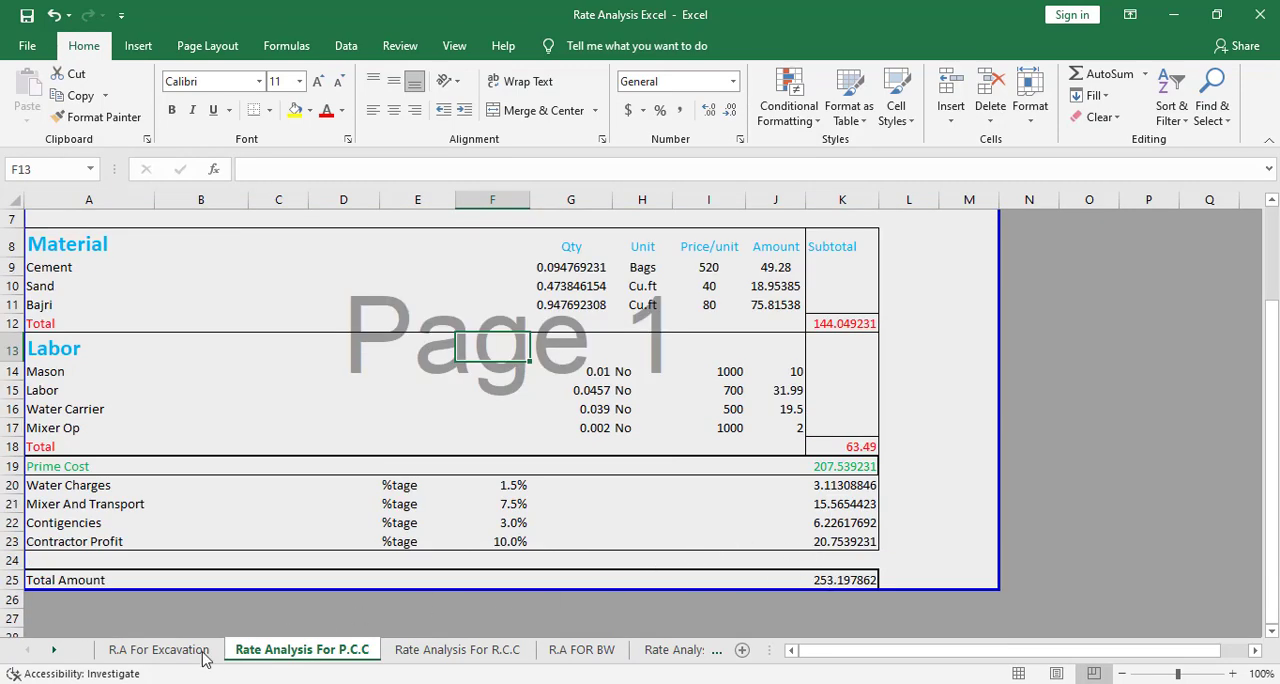
Switch back to the Quantity Surveying workbook and open the 02 Site Work sheet
click(158, 651)
click(1095, 590)
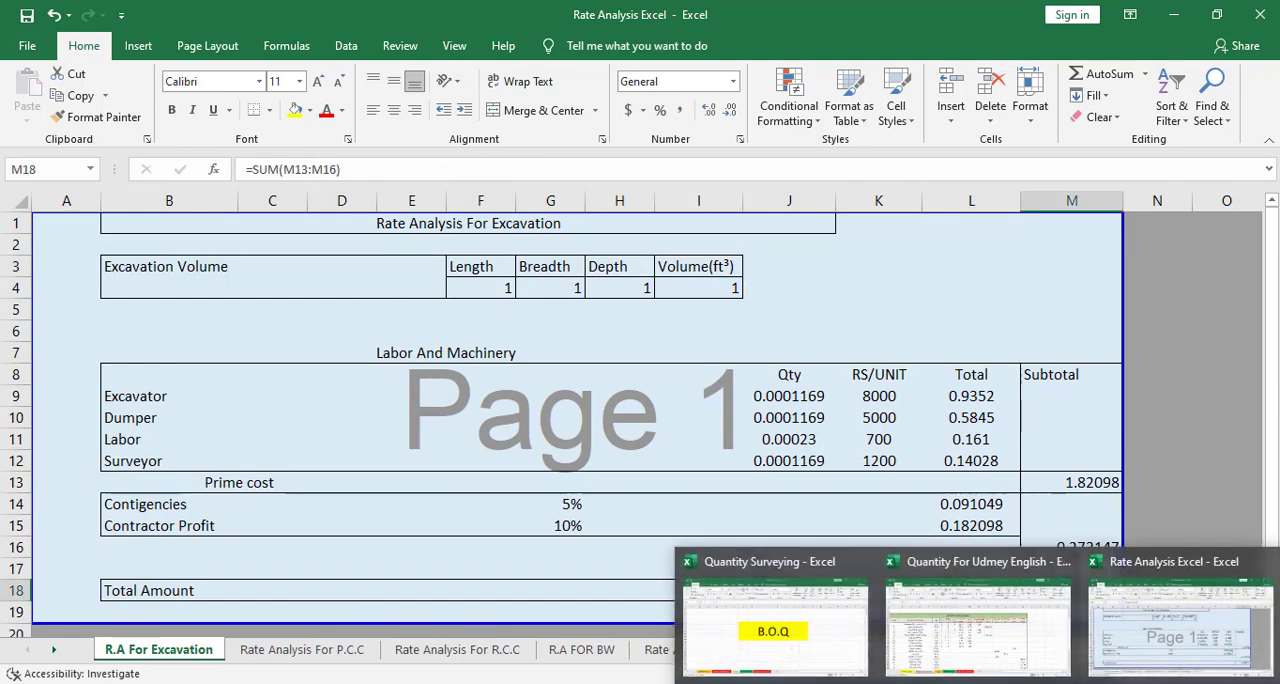
click(733, 601)
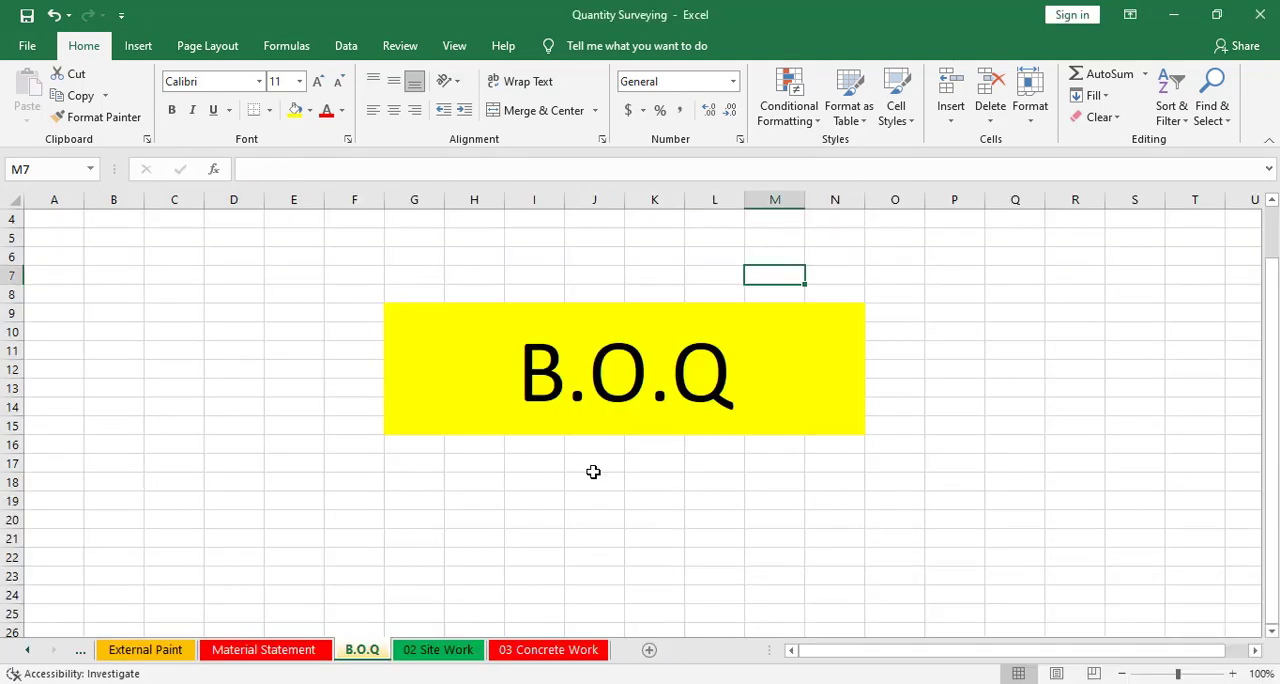
scroll(640, 512, up, 1)
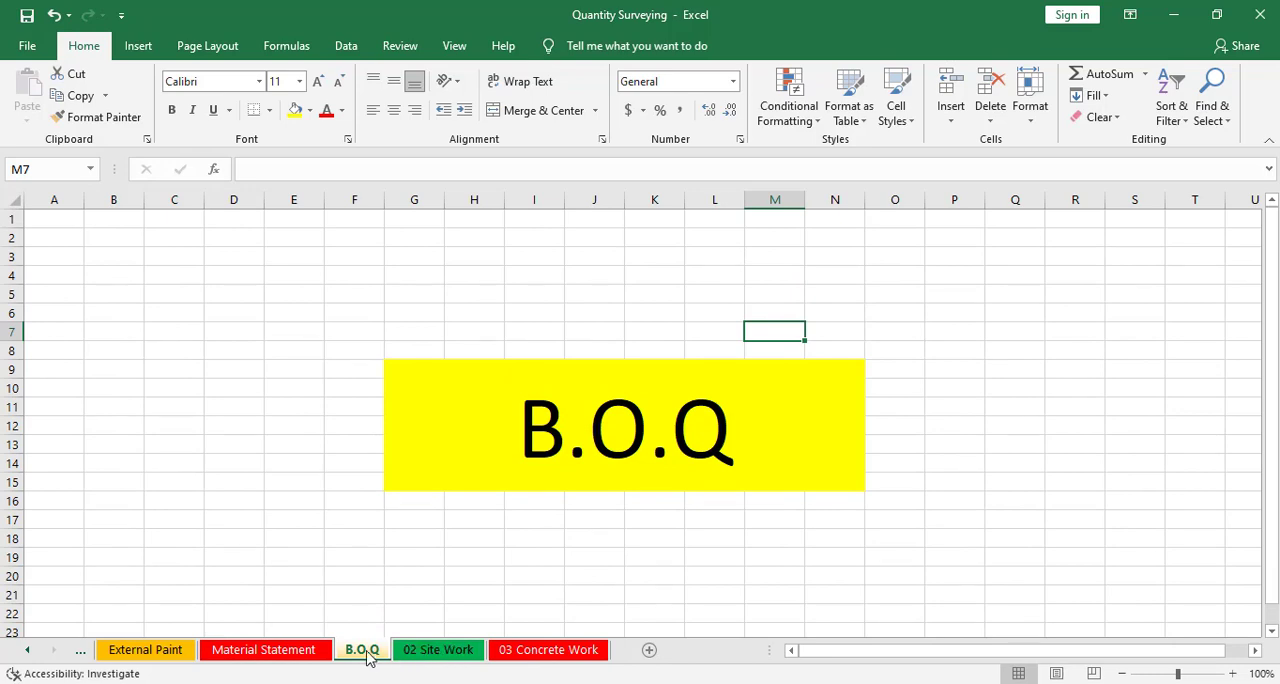
click(443, 655)
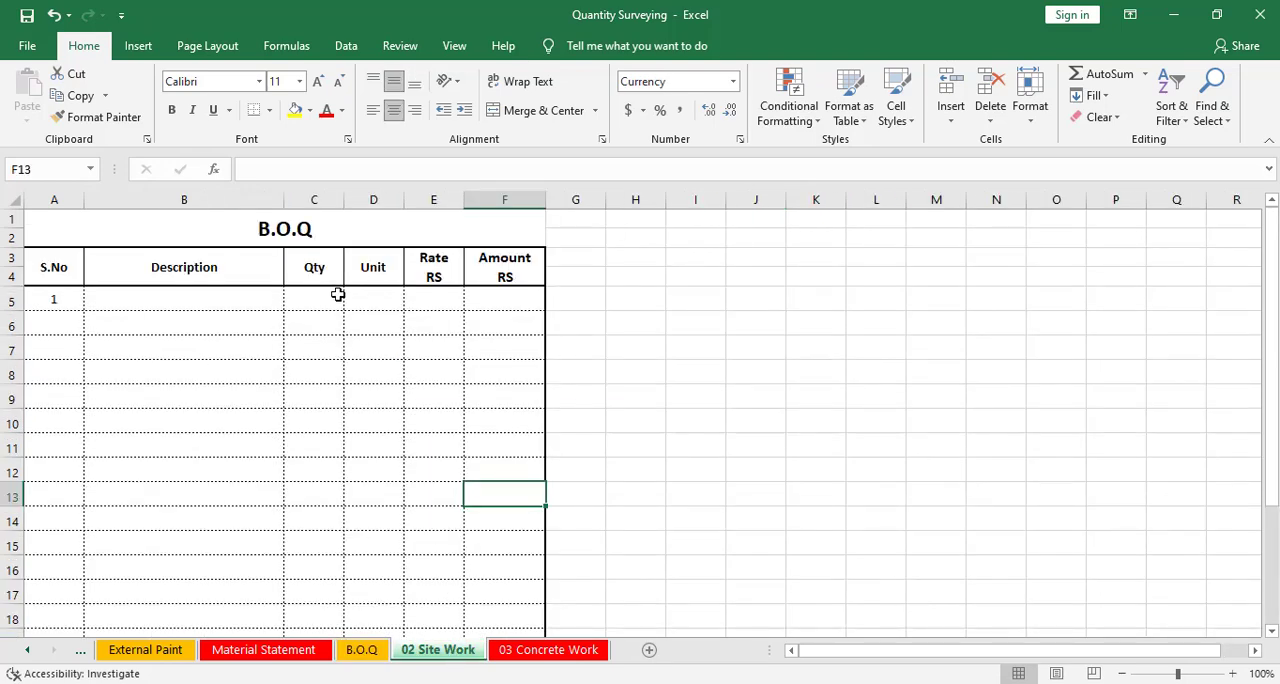
Enter serial number 1 in the first S.No cell of the B.O.Q table and apply bold
click(57, 299)
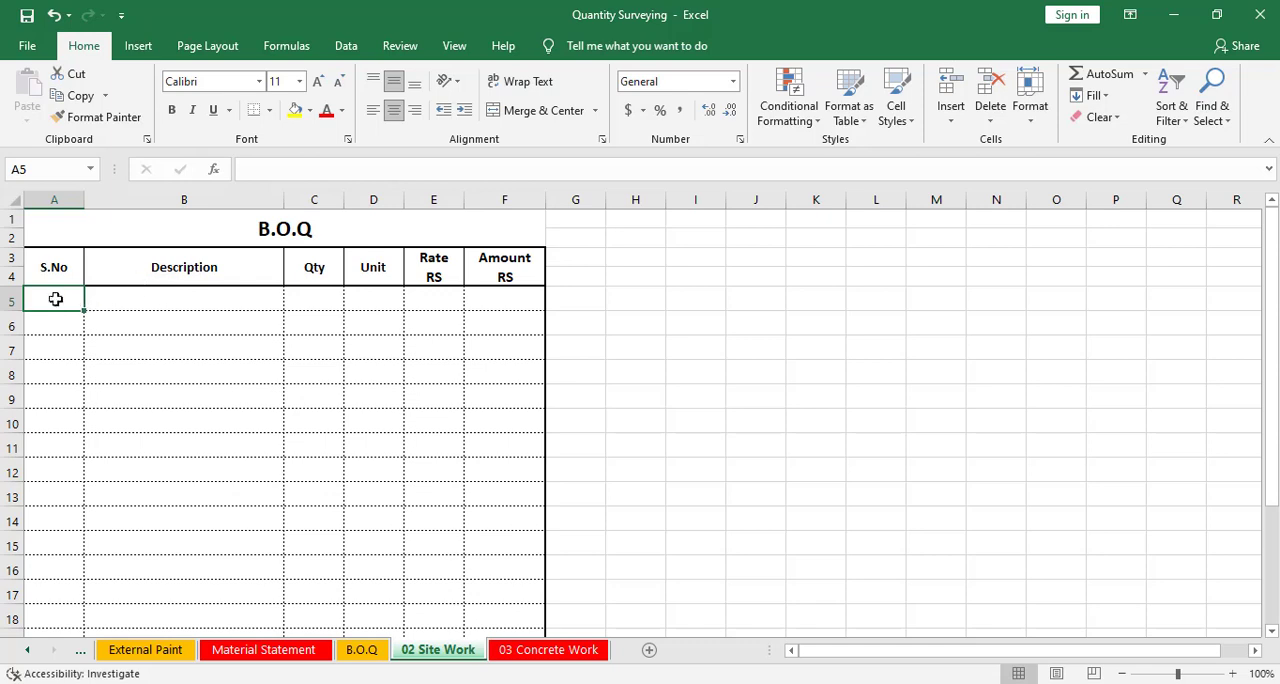
text(1)
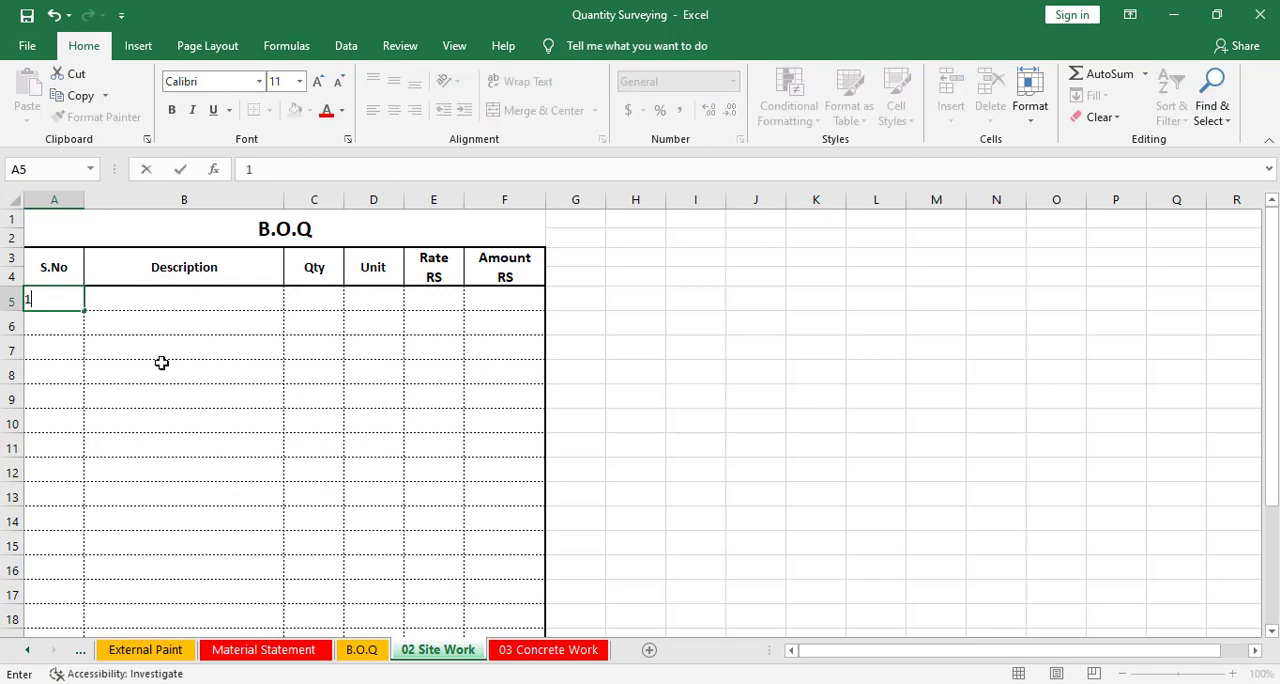
key(Tab)
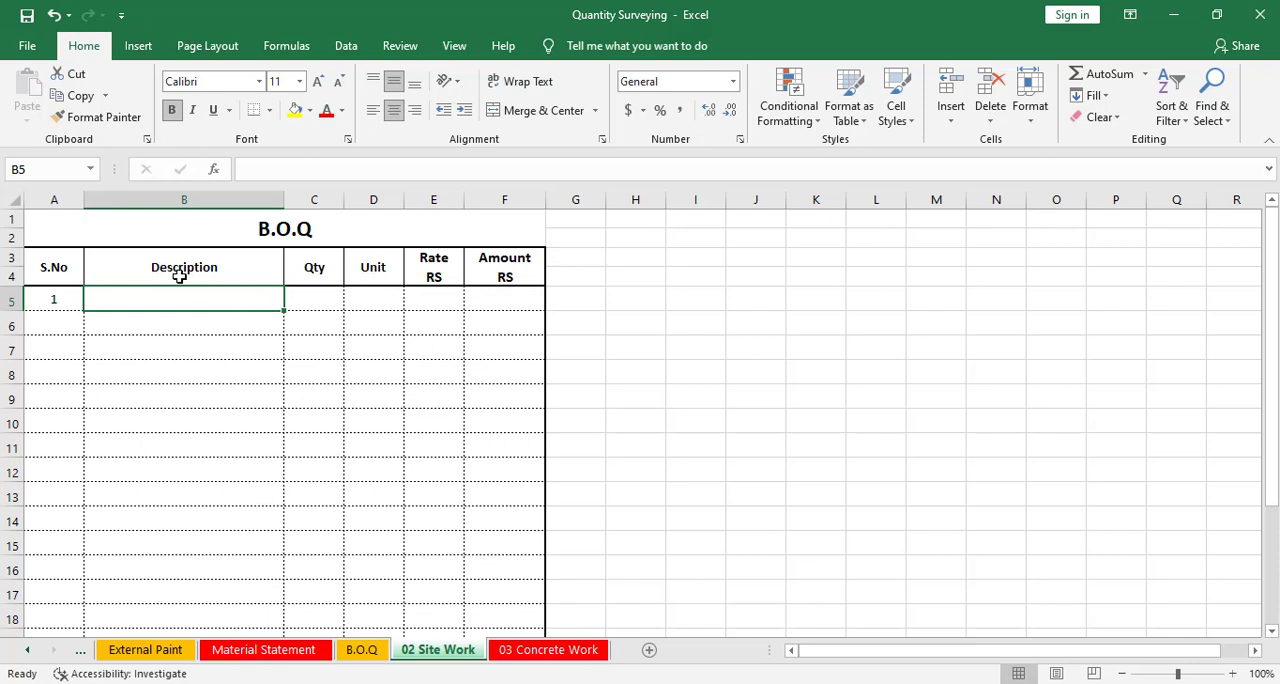
click(57, 293)
key(ctrl+b)
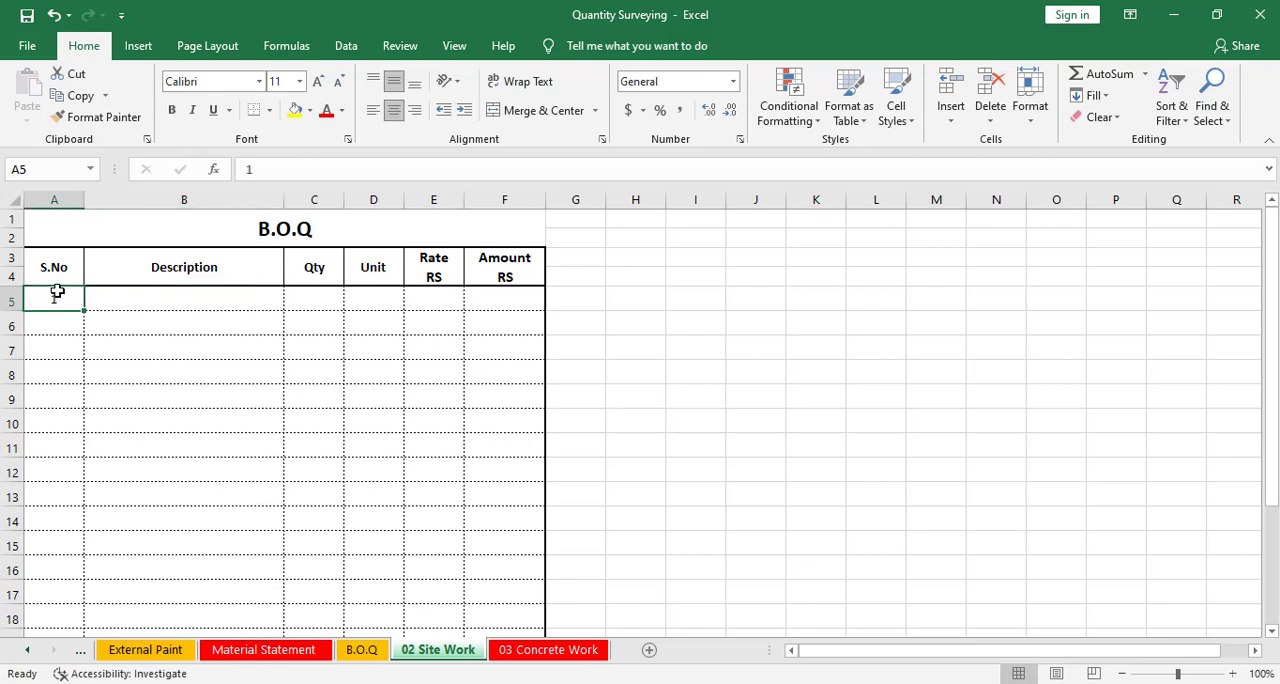
Enter the bold heading 02 Site Work in the first Description cell of the table
click(186, 294)
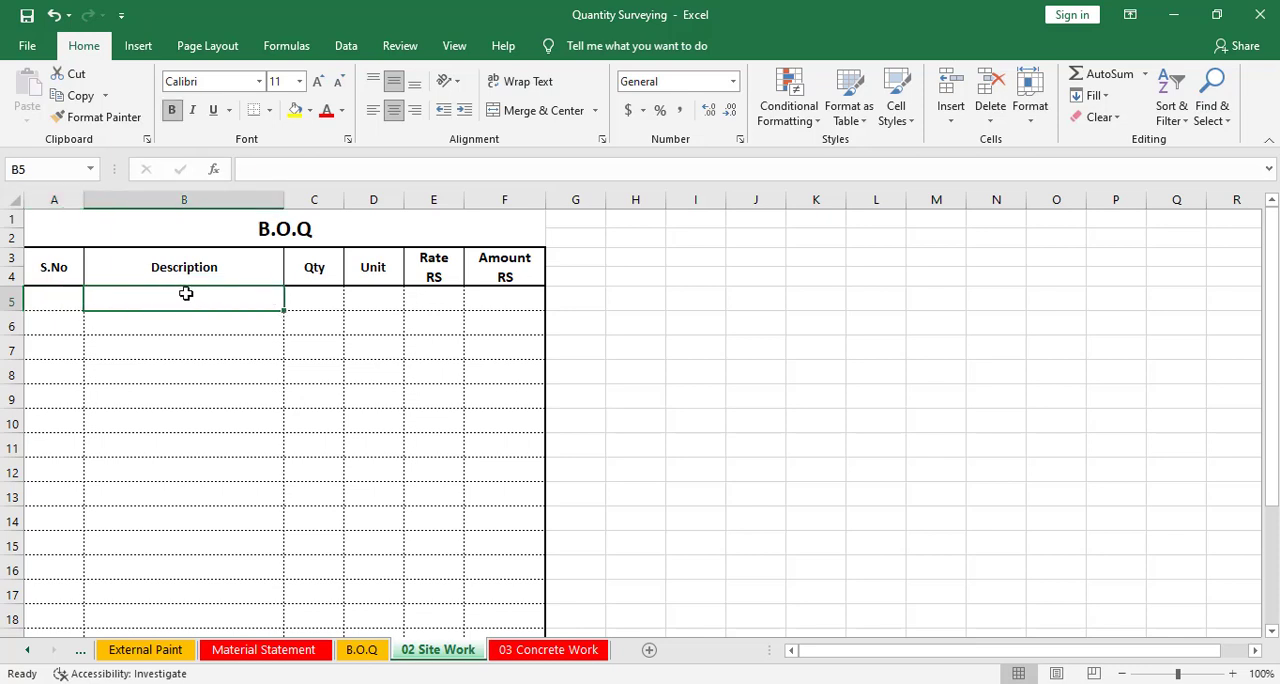
text(02)
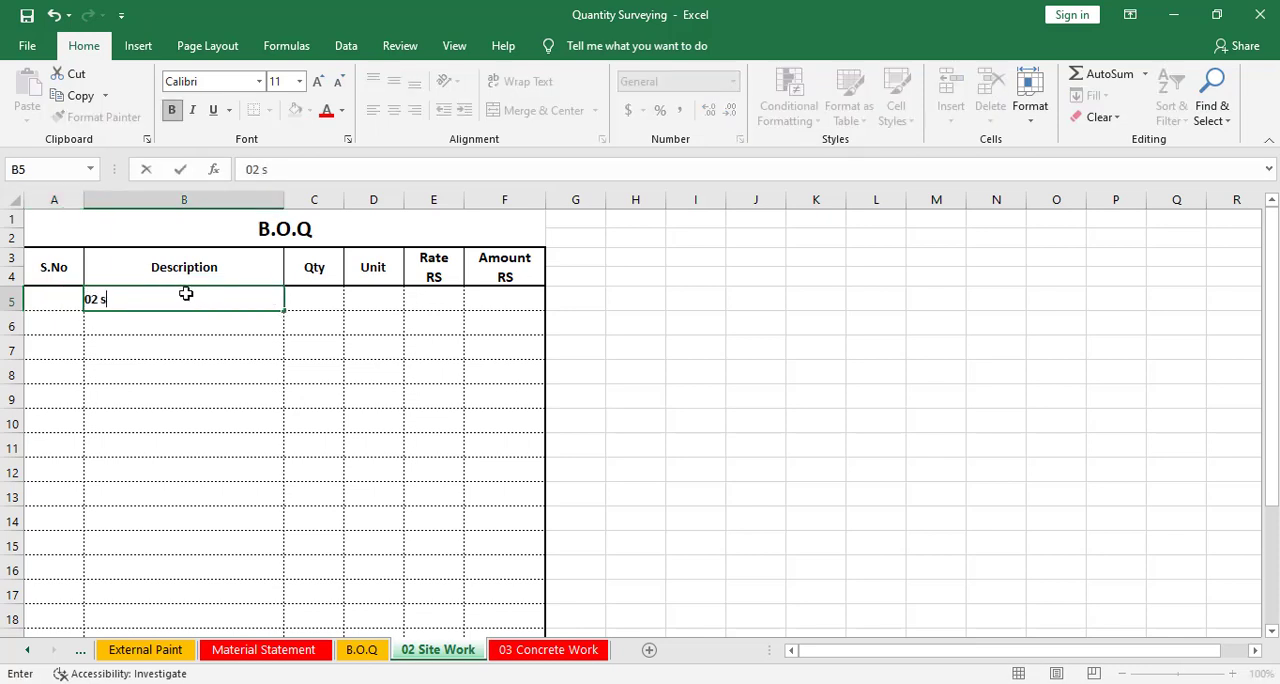
text( Site Work)
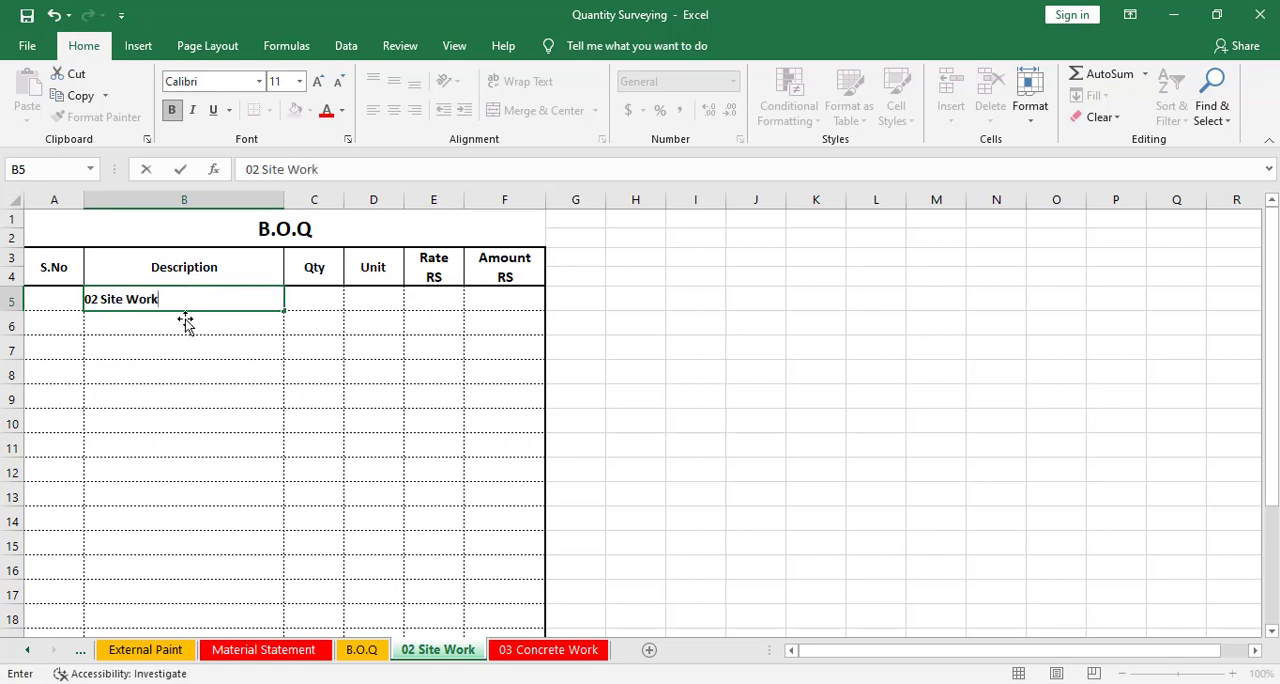
click(183, 322)
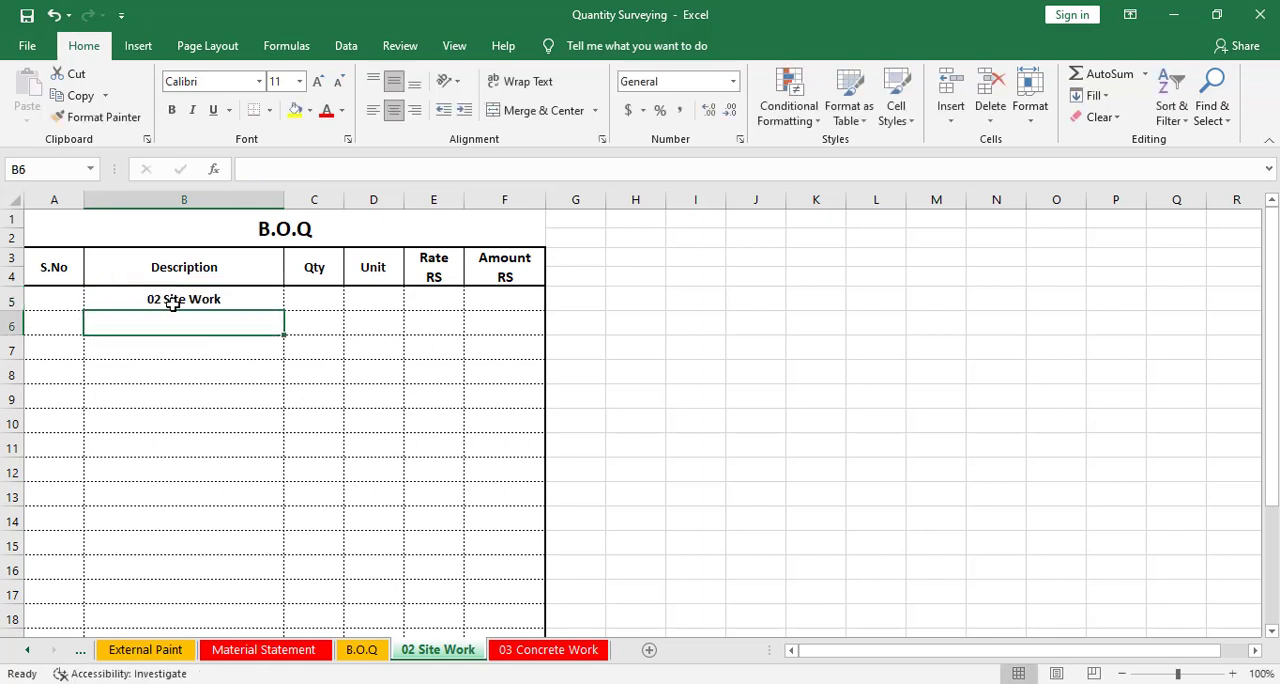
Add item 1 in the next row with the description Excavation for foundation
click(69, 318)
text(1)
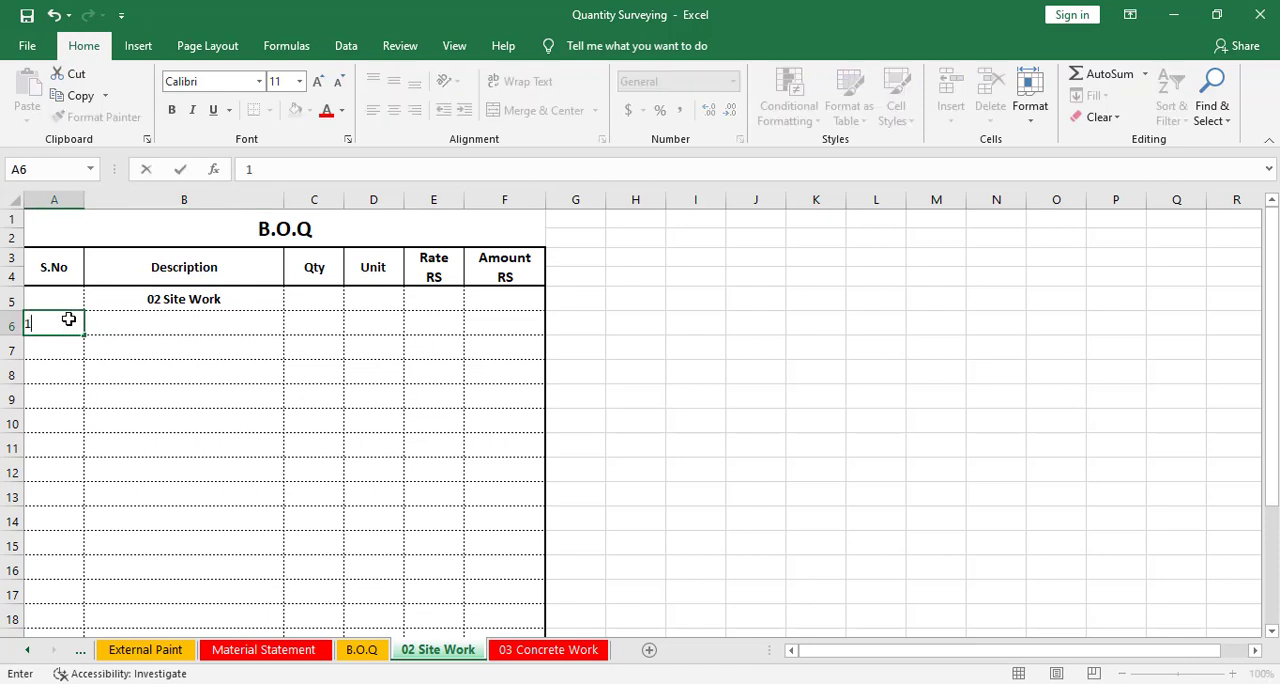
key(Tab)
text(Ea)
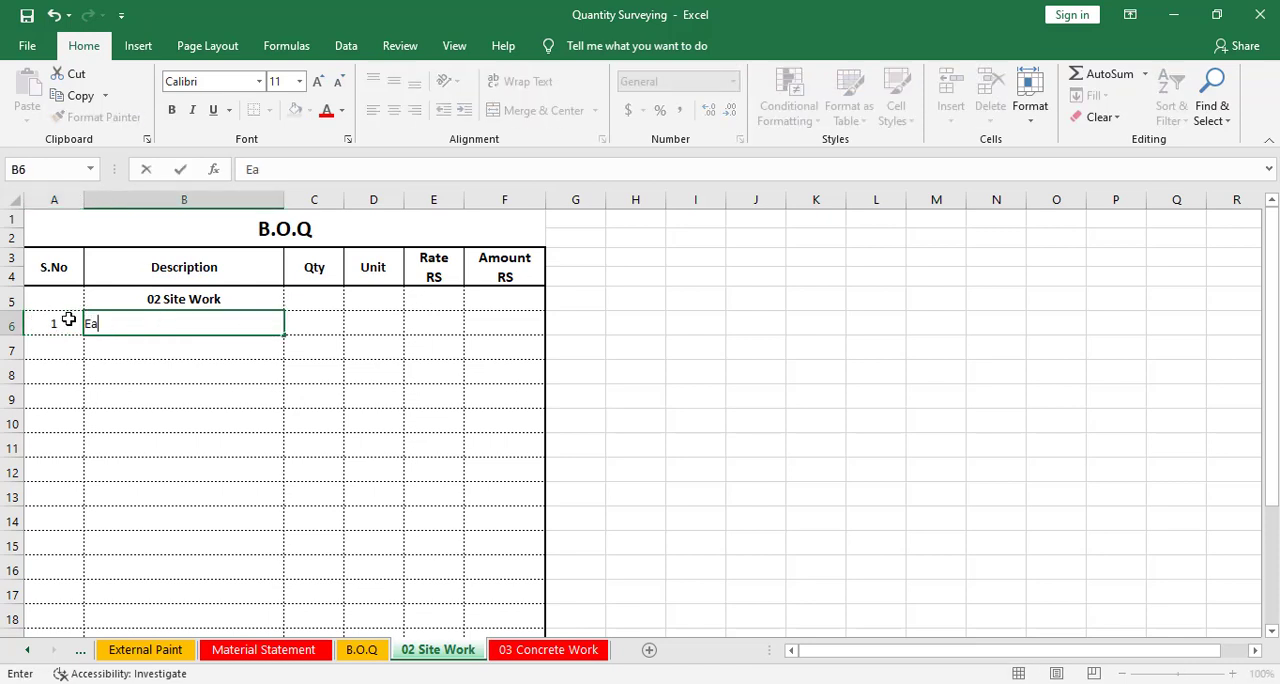
text(rth F)
key(BackSpace)
text(W)
key(BackSpace)
key(BackSpace)
key(BackSpace)
key(BackSpace)
key(BackSpace)
key(BackSpace)
key(BackSpace)
text(Exv)
key(BackSpace)
text(cavation for foundation)
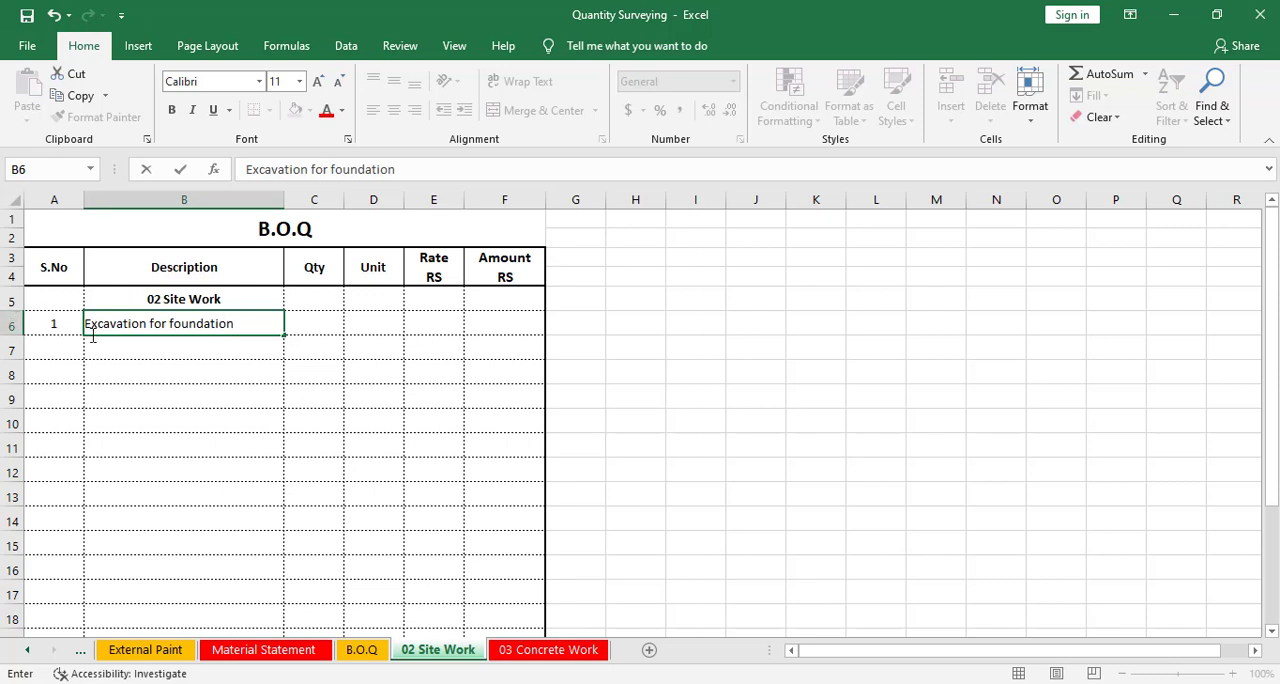
click(124, 340)
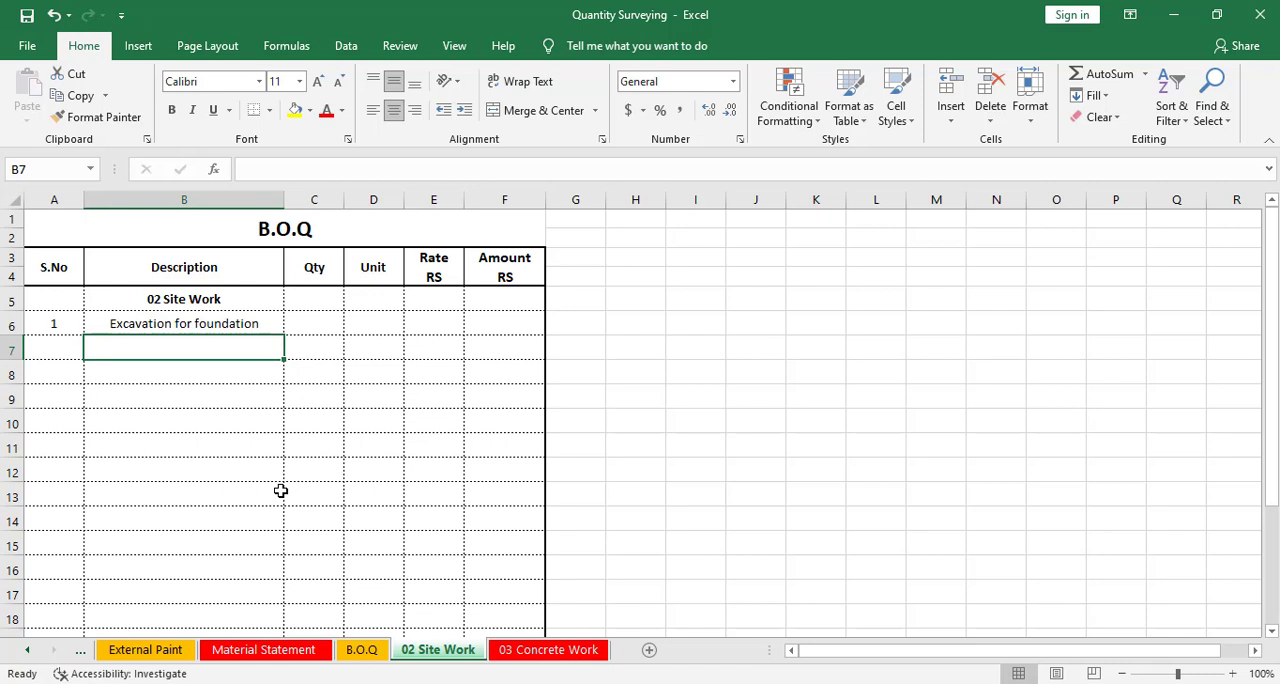
Enter Isolated Footing as a sub-item description in the row below the excavation item
text(I)
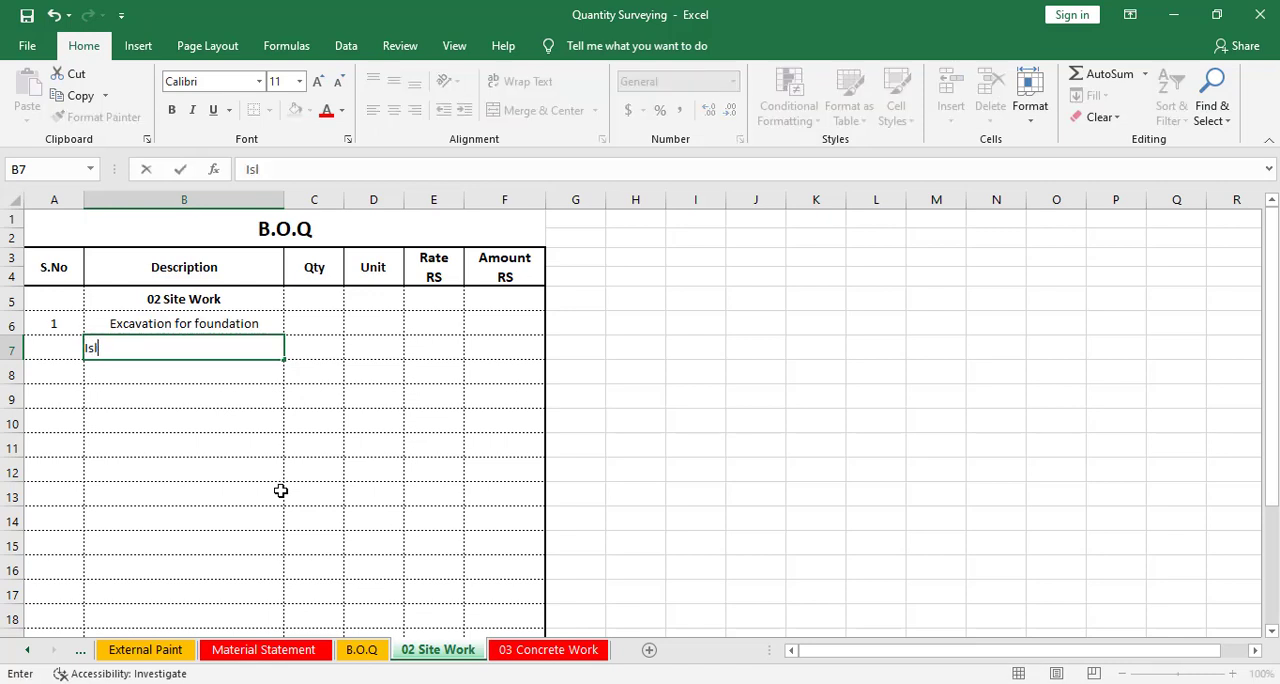
text(solated Fo)
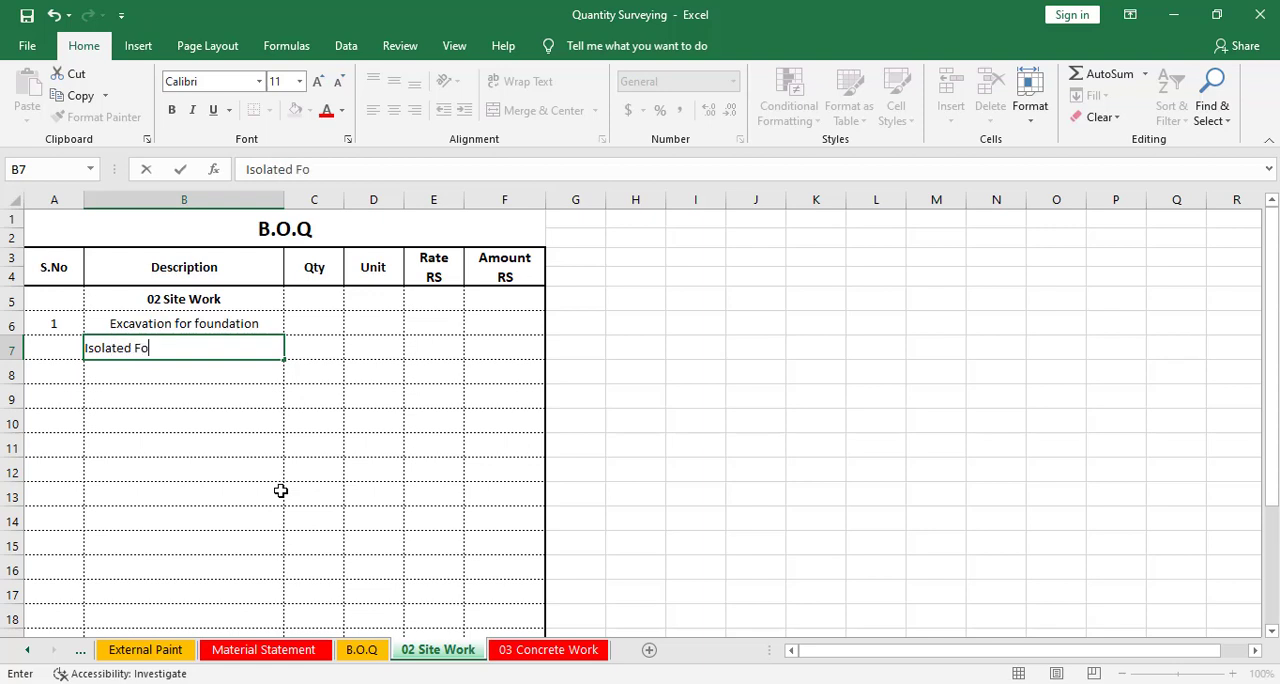
text(oting)
click(134, 376)
click(226, 349)
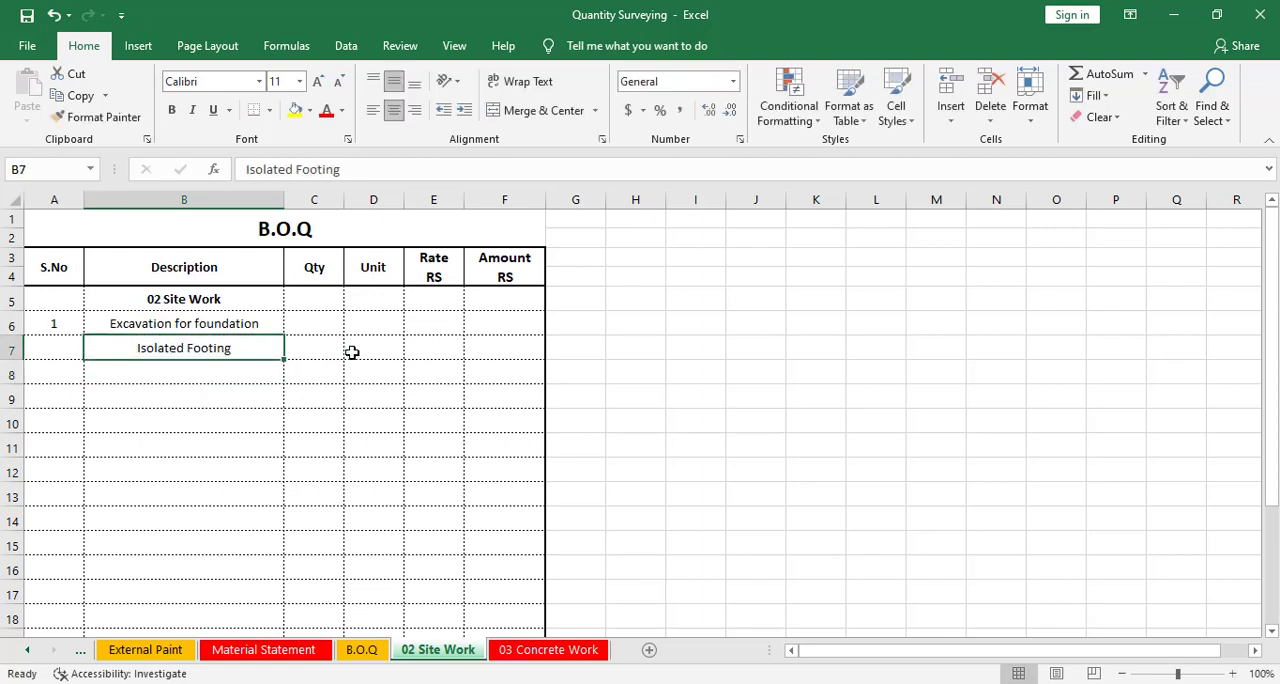
Link the Isolated Footing quantity to the excavation in foundation quantity on the Material Statement sheet
click(334, 352)
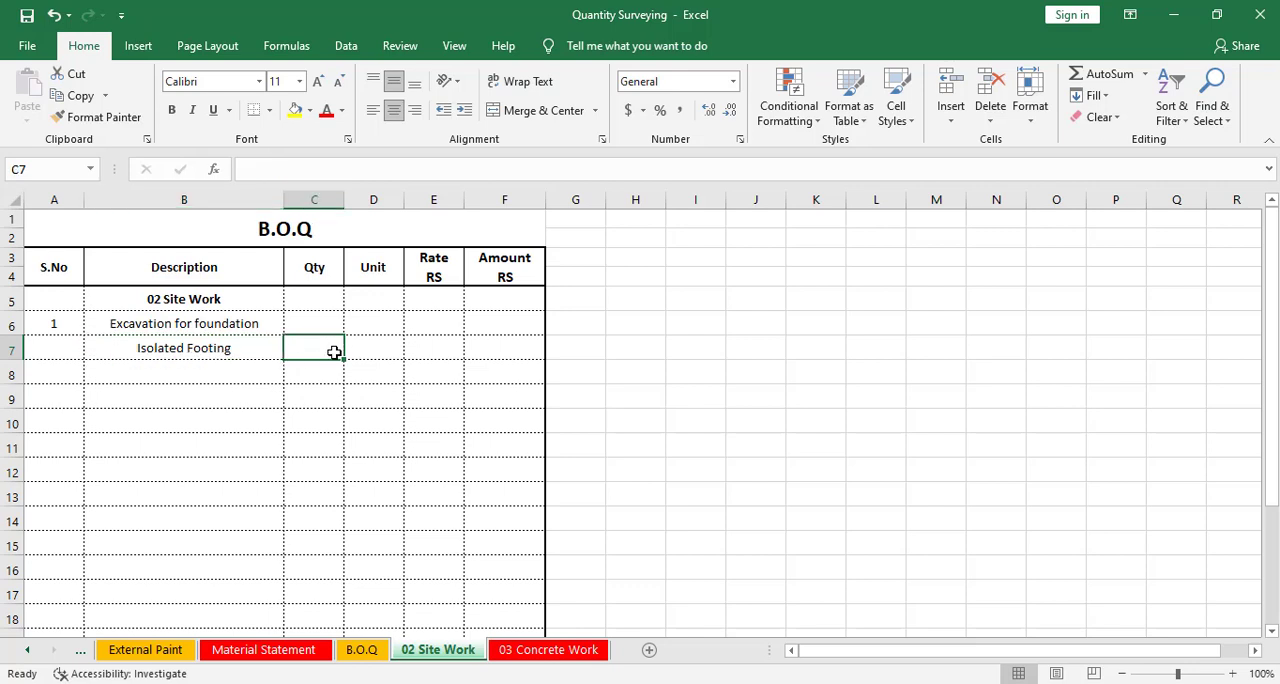
text(=)
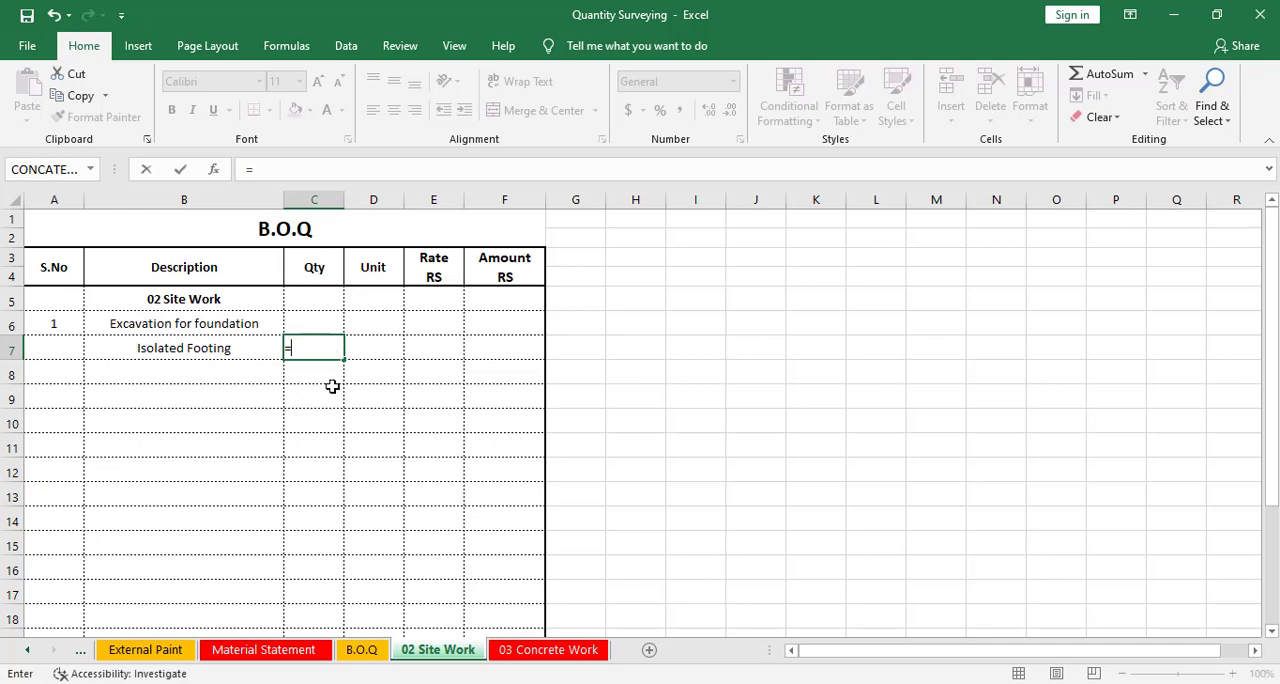
click(232, 650)
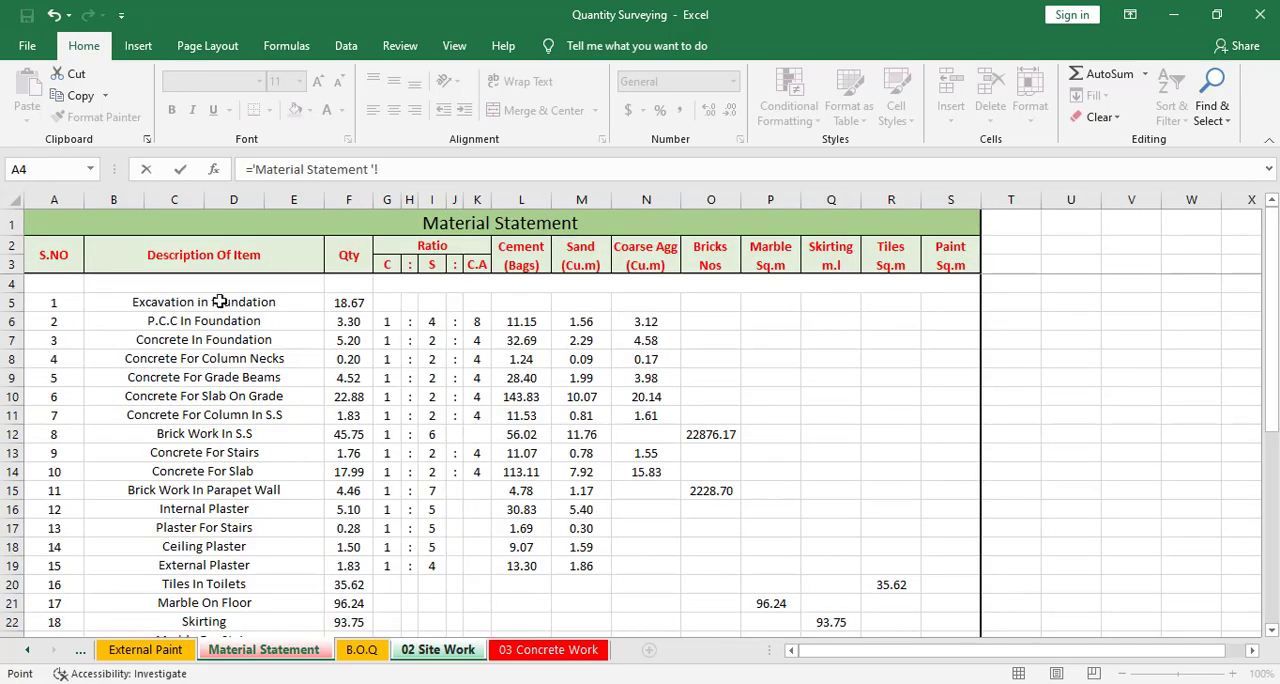
click(337, 302)
key(Return)
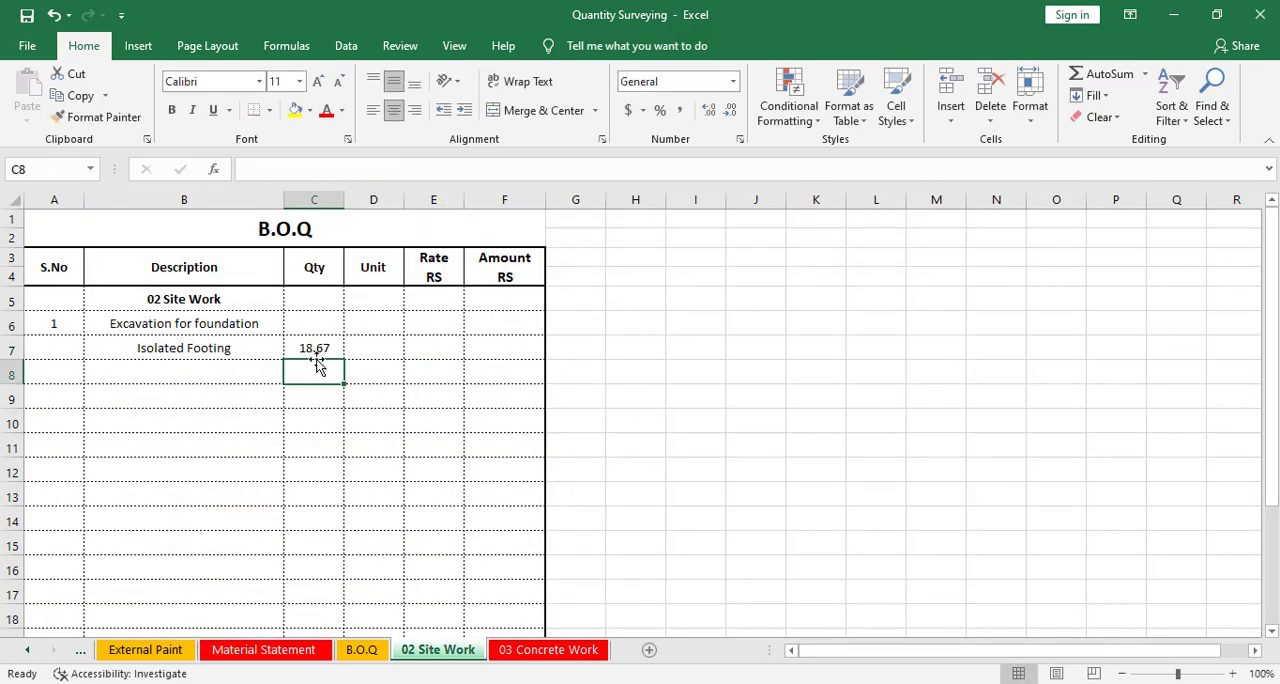
Enter the unit m³ for the Isolated Footing item, inserting the superscript 3 symbol
click(321, 346)
click(370, 345)
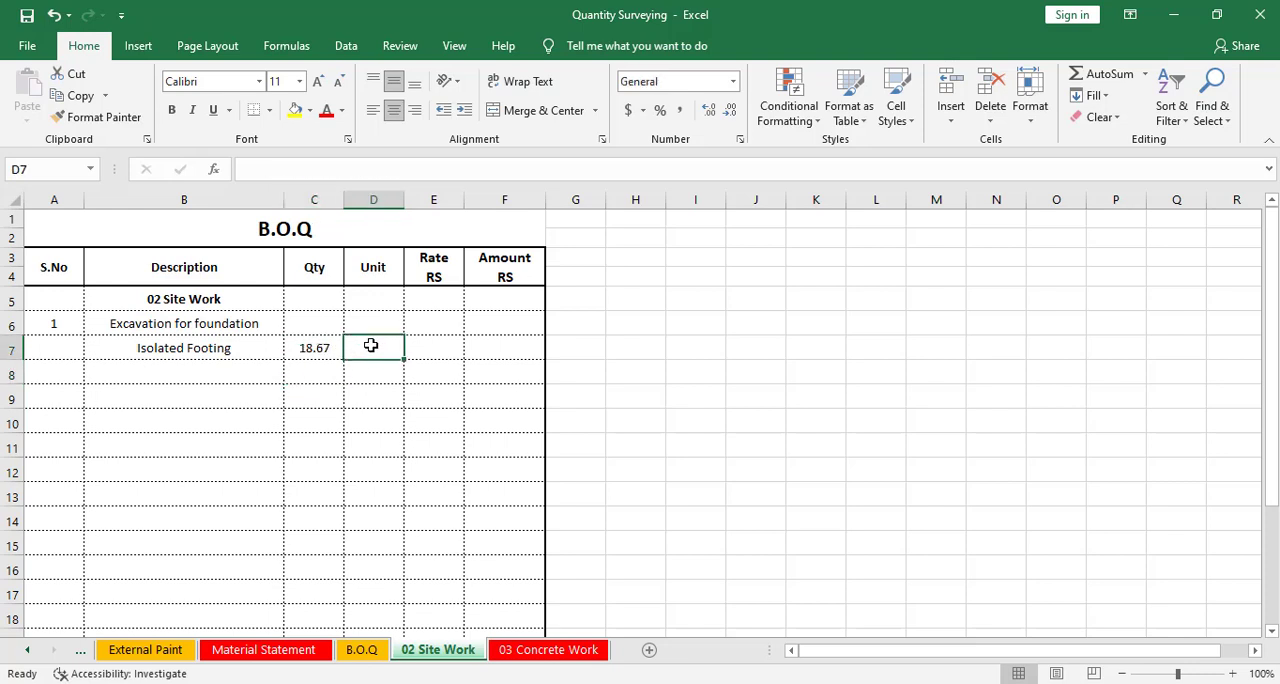
text(m)
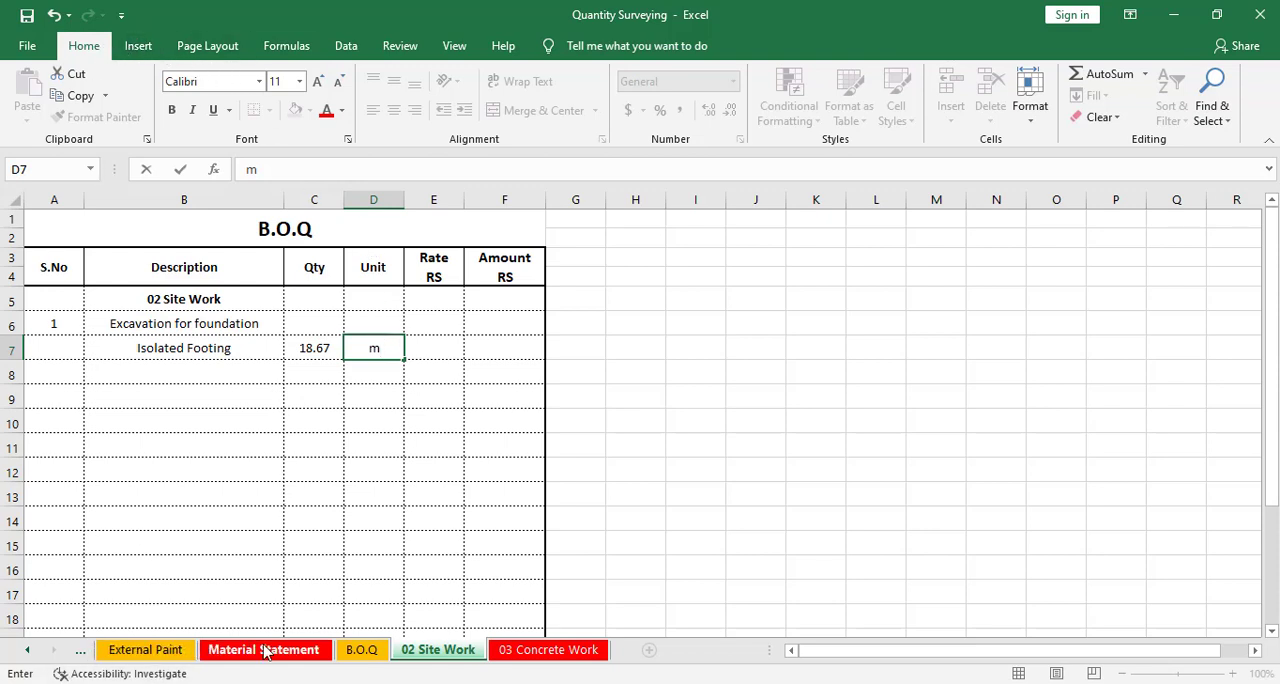
click(138, 46)
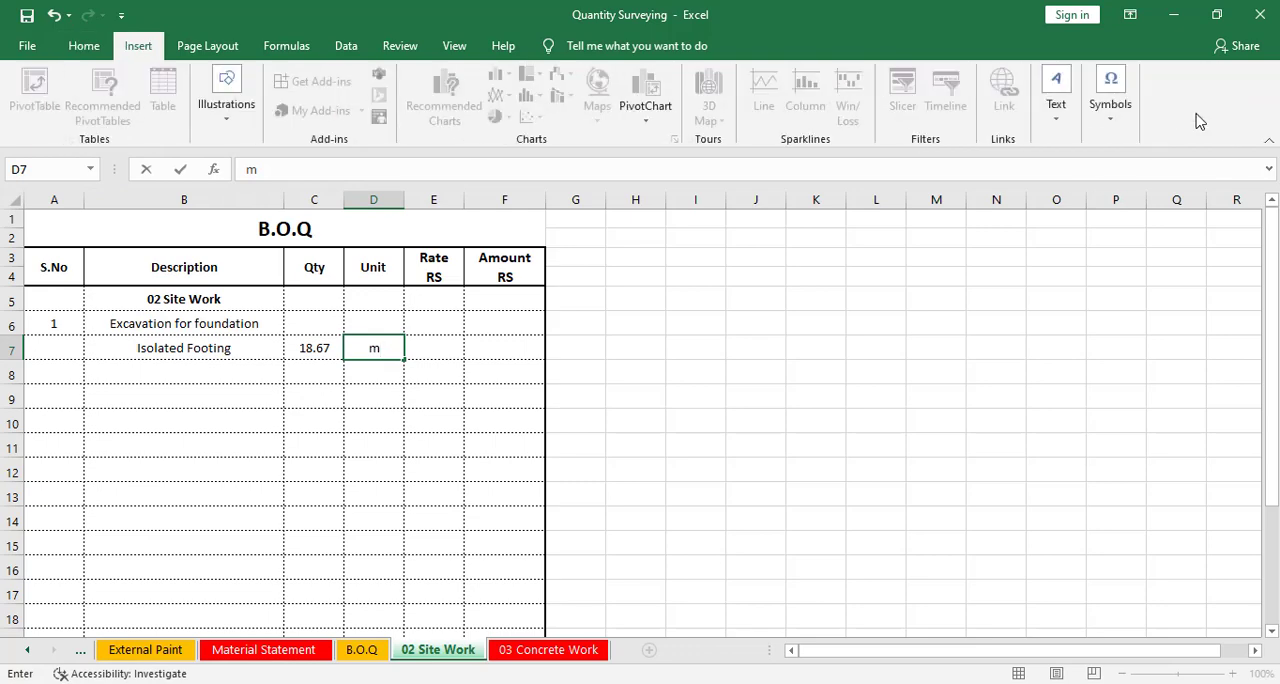
click(1110, 95)
click(1157, 182)
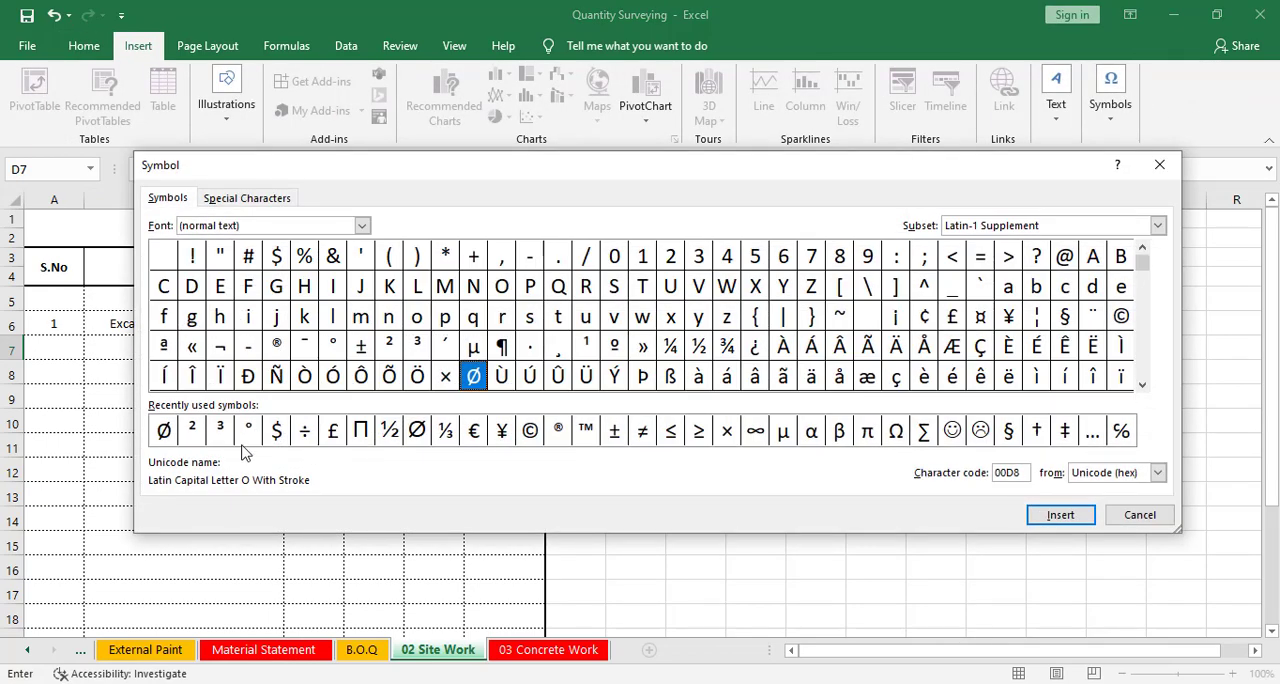
click(220, 430)
key(Return)
click(1139, 514)
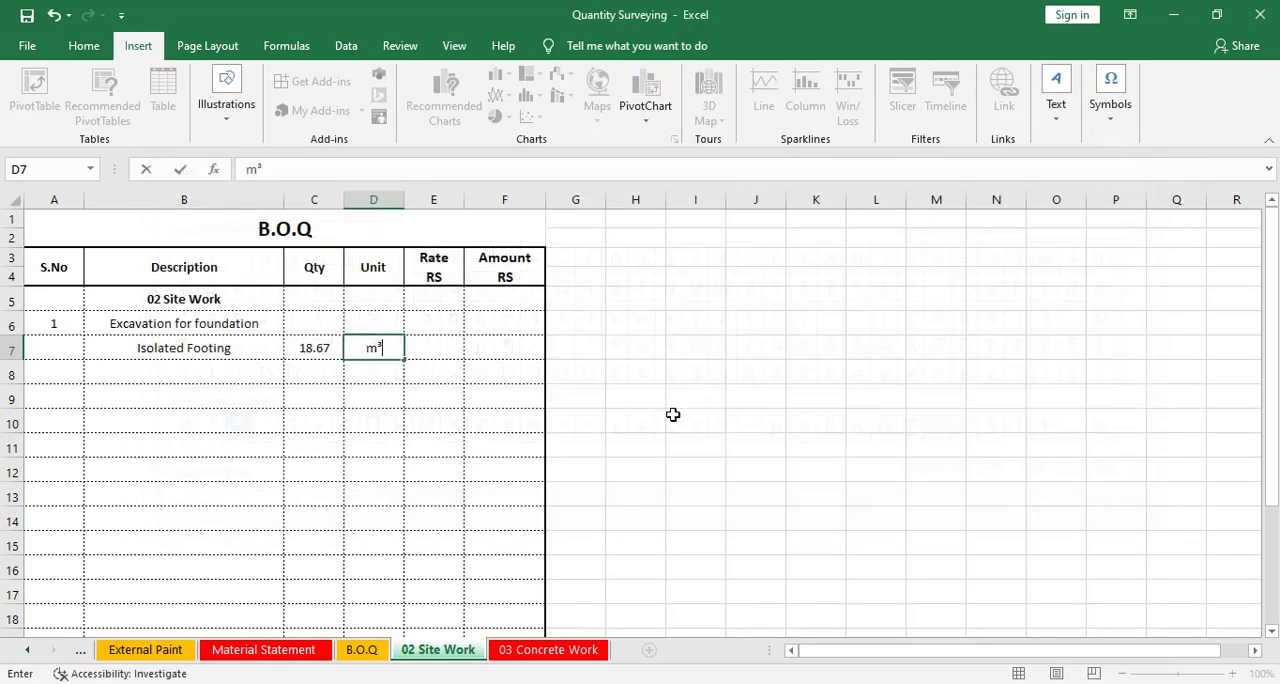
click(392, 418)
click(424, 347)
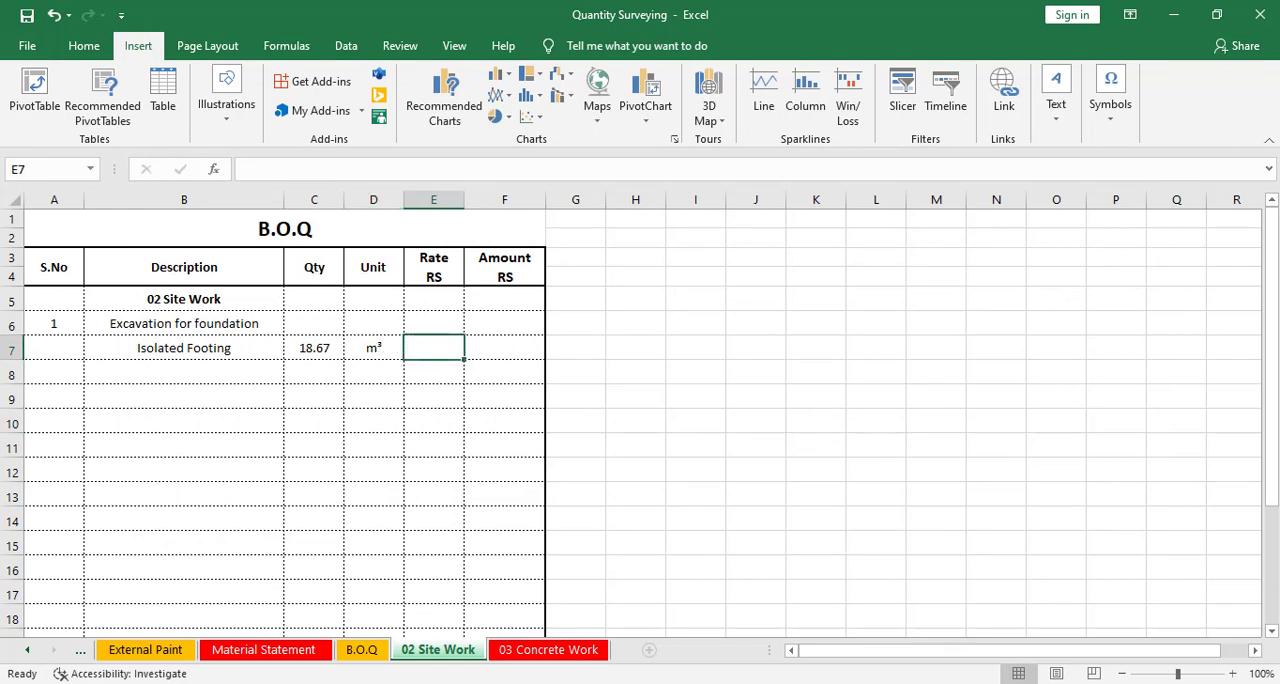
Check the excavation rate in the Rate Analysis Excel workbook, then return to the Quantity Surveying workbook
click(1150, 628)
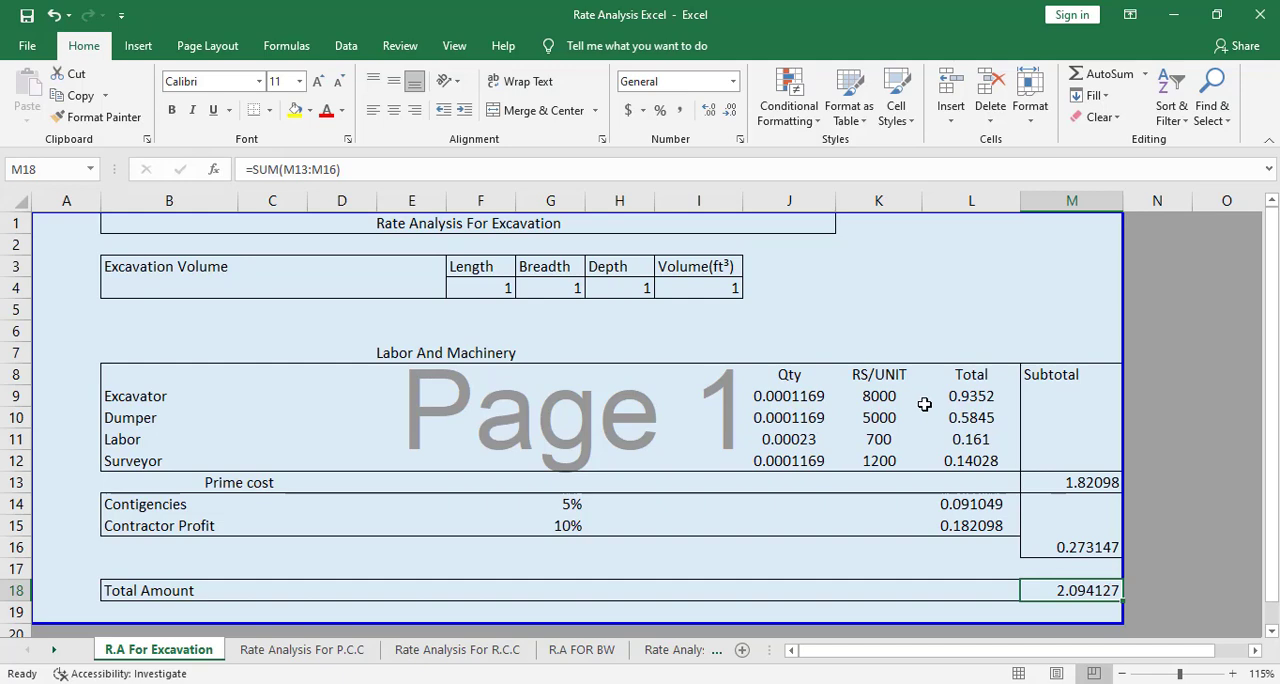
scroll(1023, 594, down, 1)
scroll(1023, 594, up, 1)
mouse_move(1000, 683)
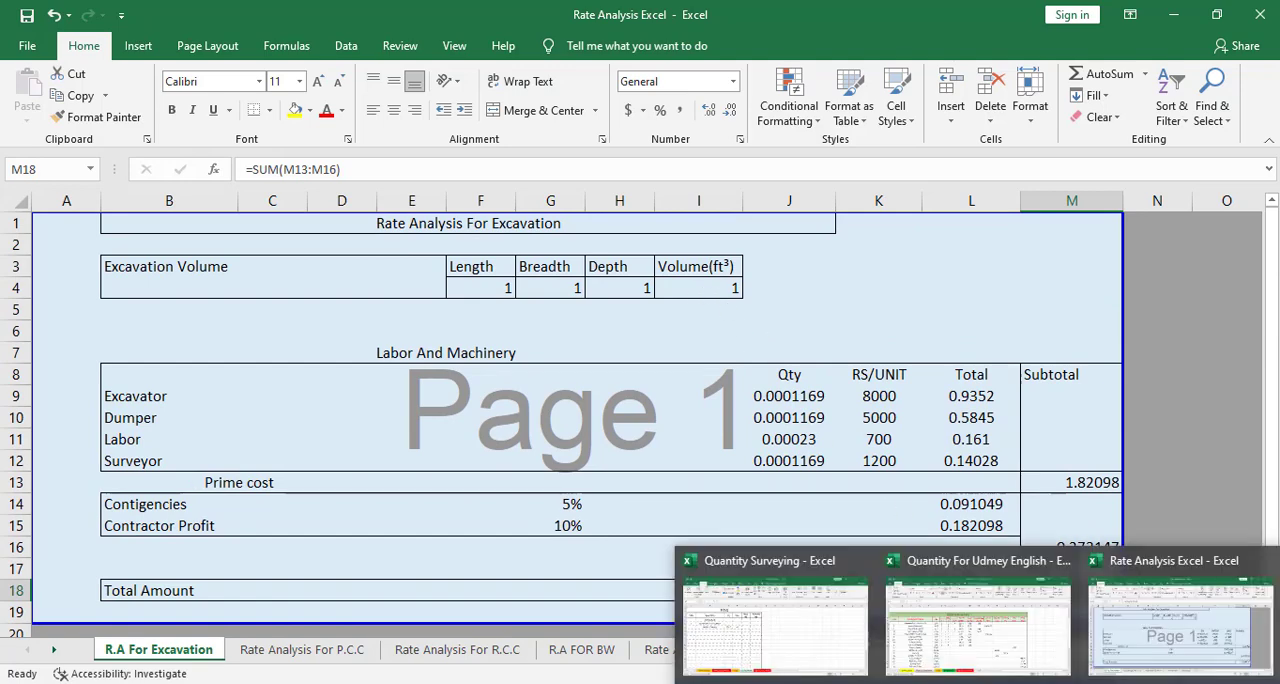
click(768, 630)
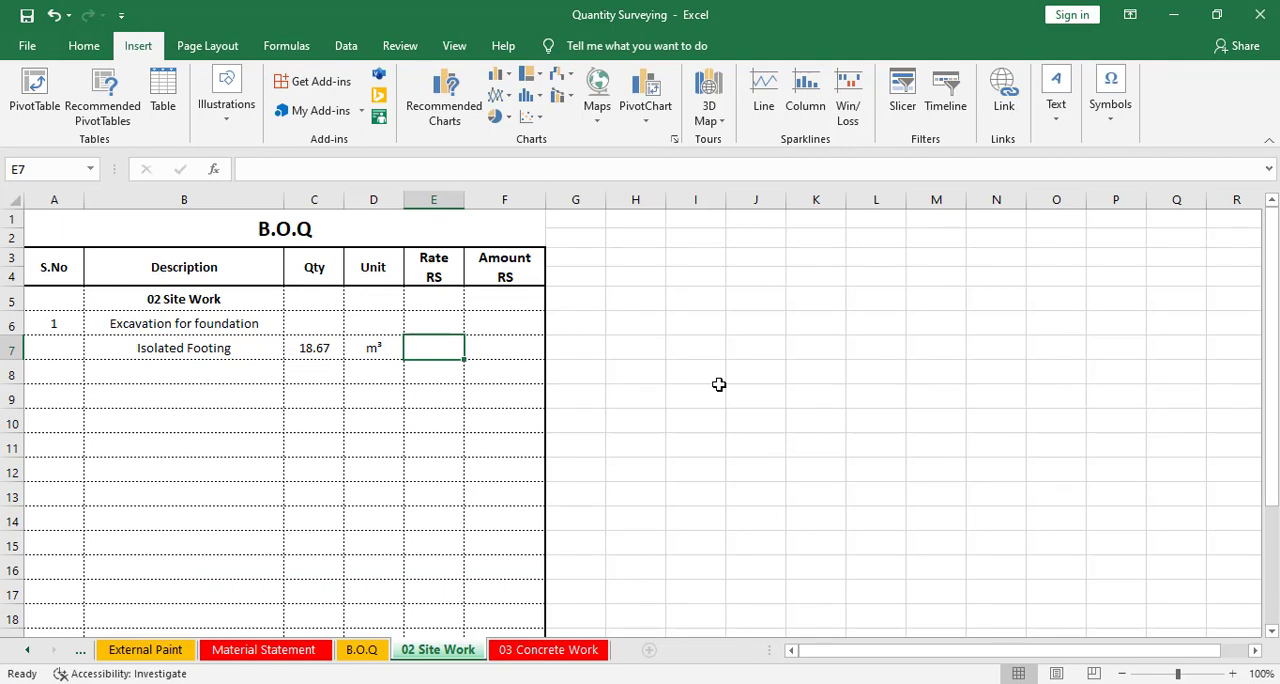
Enter a rate of 35 for the Isolated Footing item
text(35)
click(504, 398)
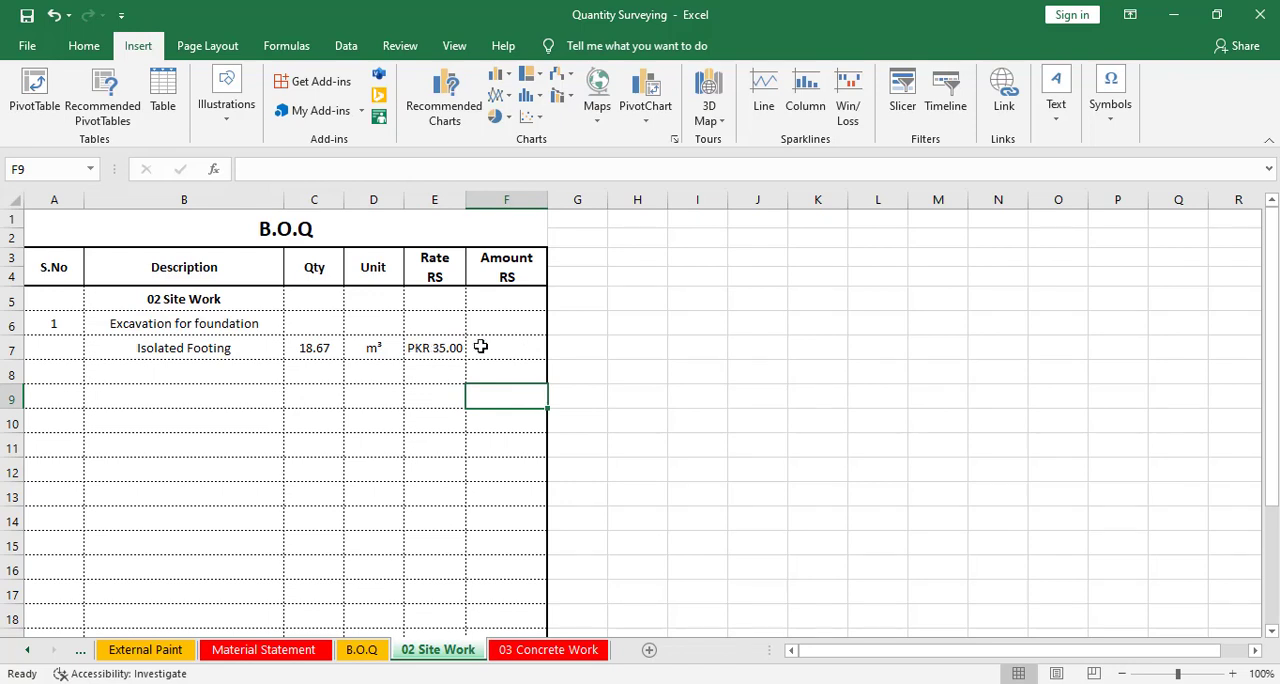
Calculate the Isolated Footing amount as quantity multiplied by rate
click(482, 347)
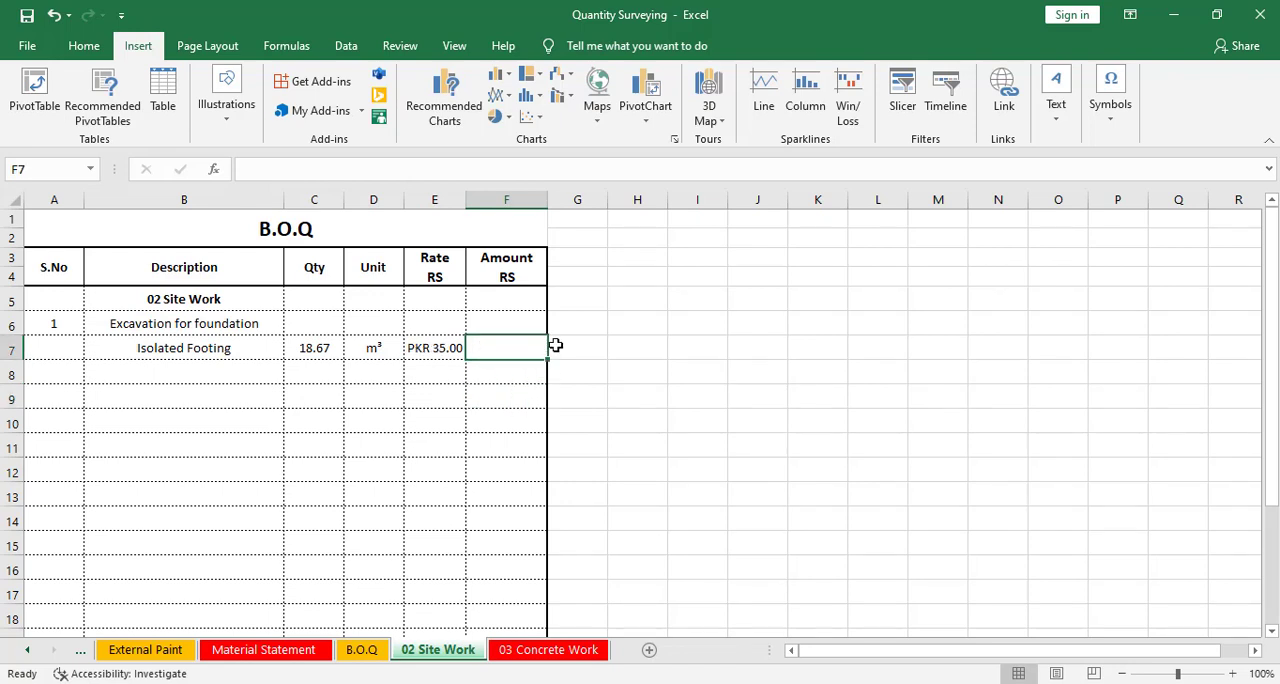
text(=)
click(318, 347)
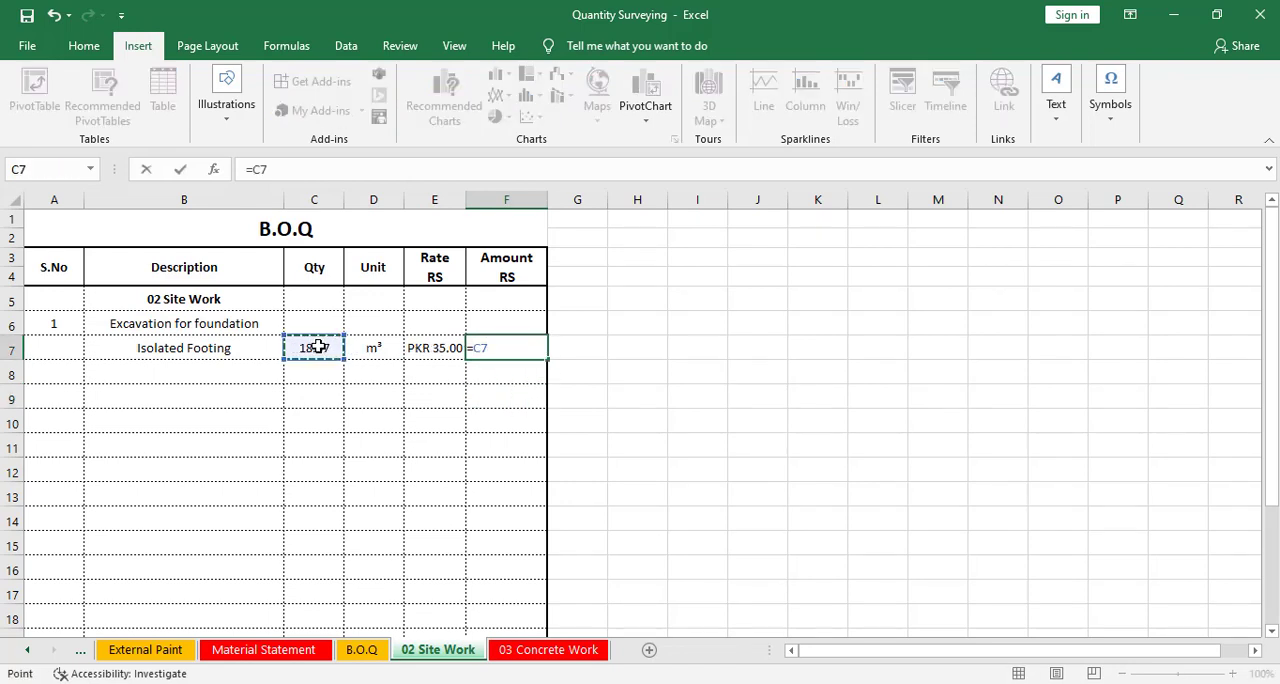
text(*)
click(425, 347)
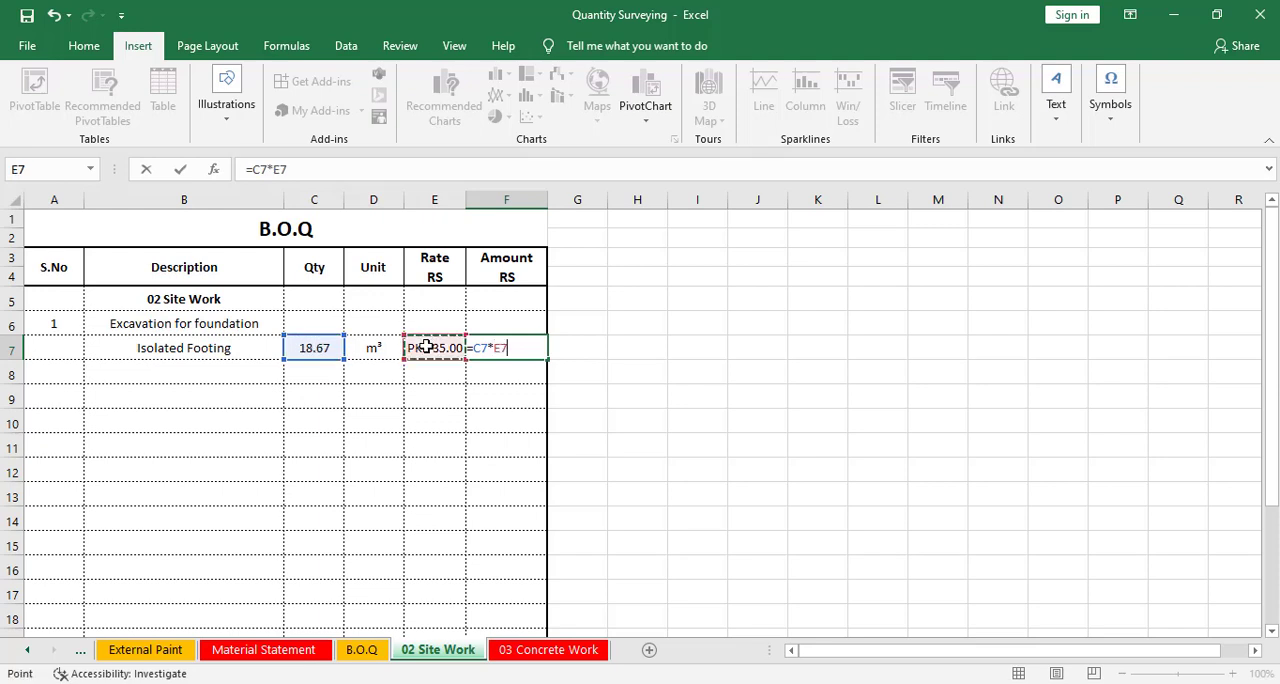
key(Return)
Add an AutoSum total of the Amount column in the Total row
scroll(563, 380, down, 3)
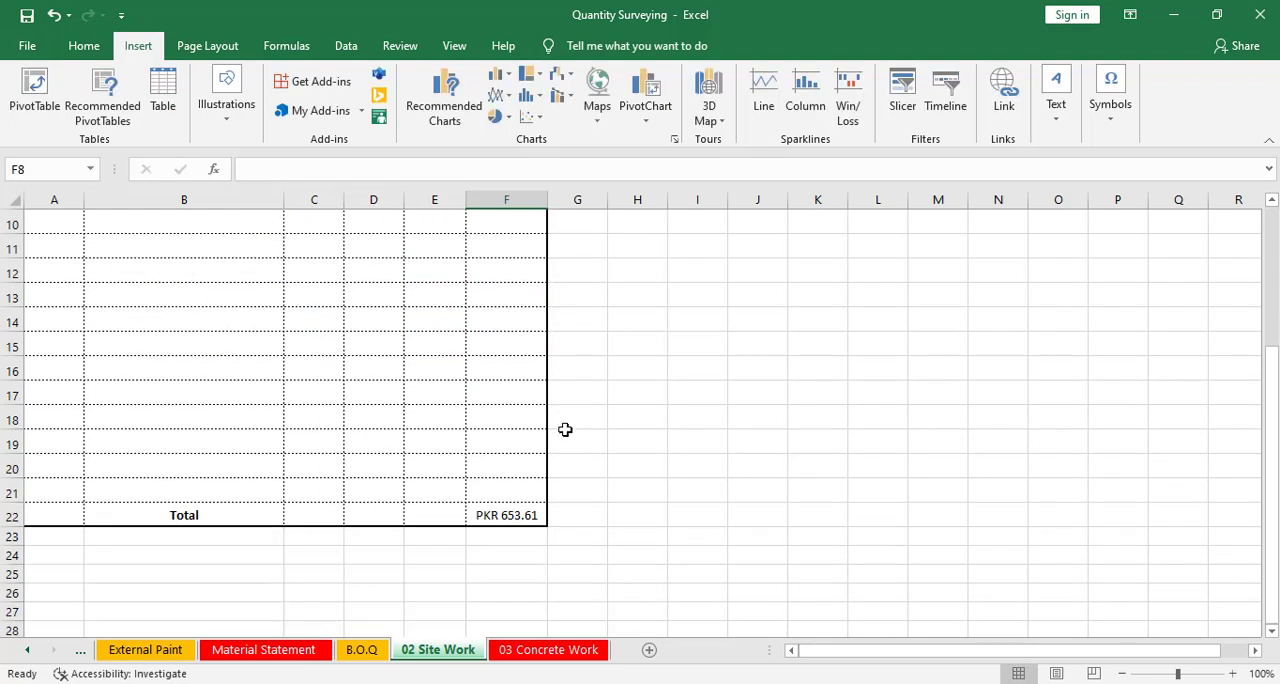
click(509, 516)
key(alt+equal)
scroll(565, 494, up, 3)
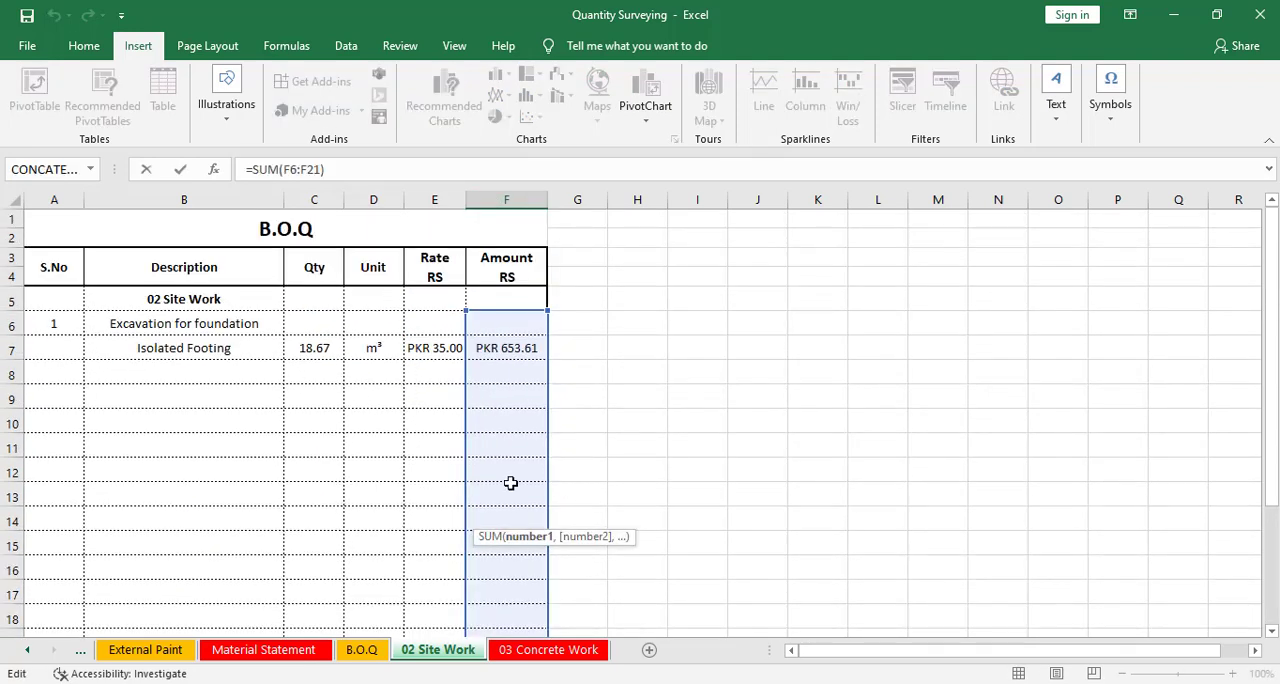
scroll(515, 488, down, 3)
scroll(520, 490, down, 2)
key(ctrl+Return)
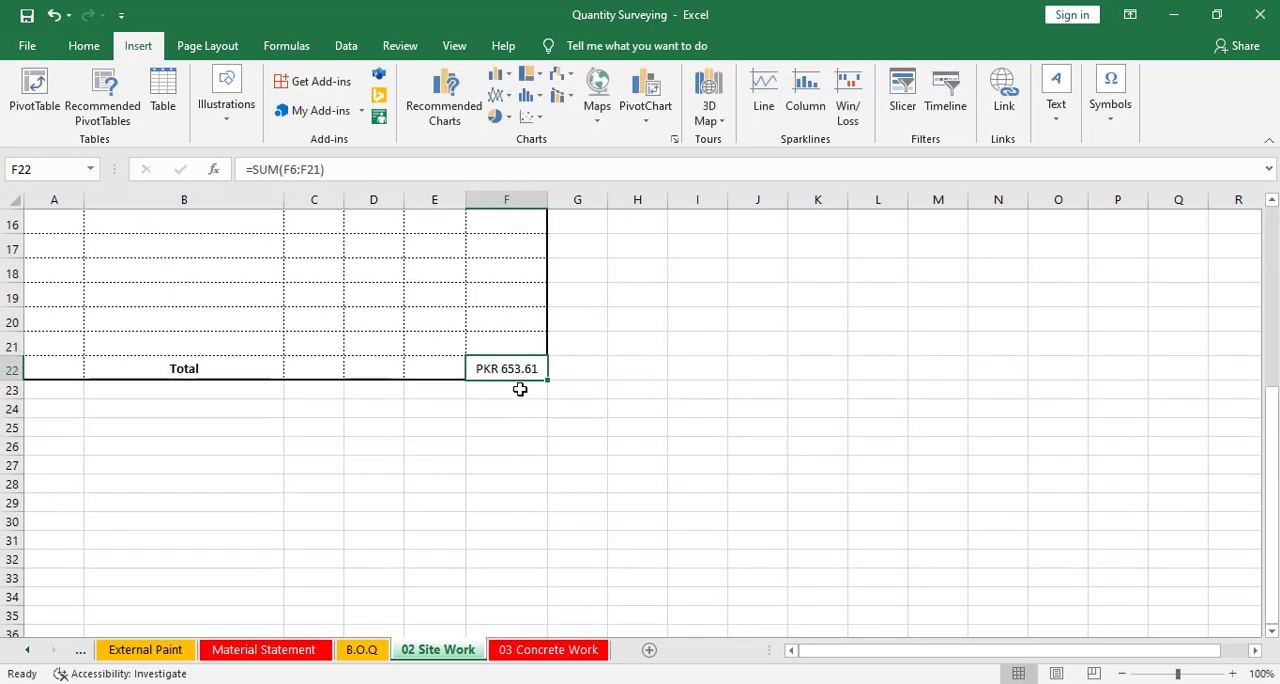
click(511, 402)
scroll(566, 497, up, 5)
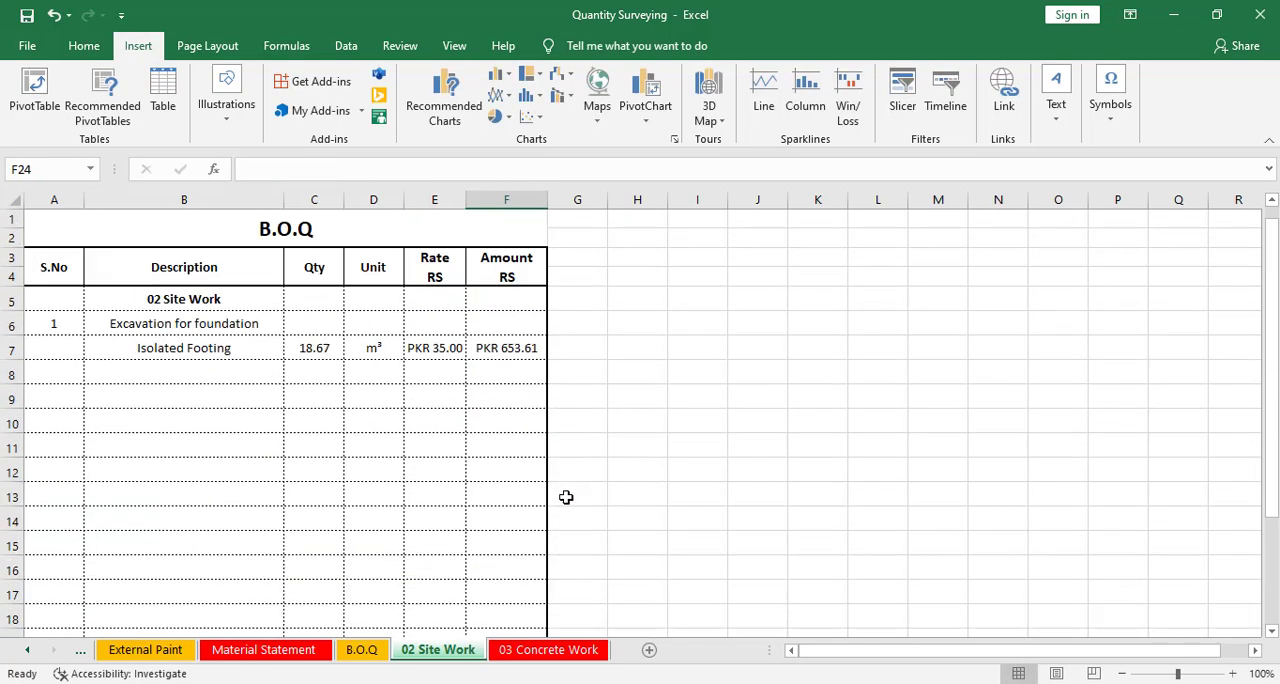
Set the Isolated Footing rate to 120
click(441, 351)
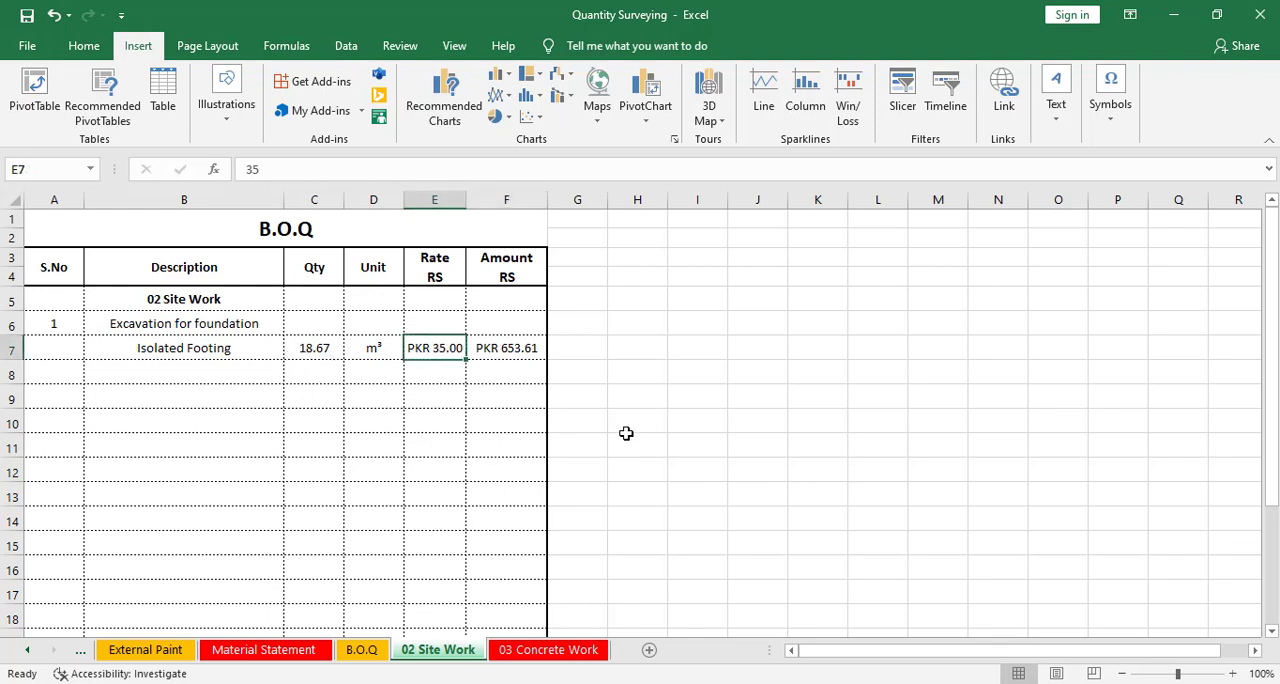
text(120)
key(Return)
click(520, 392)
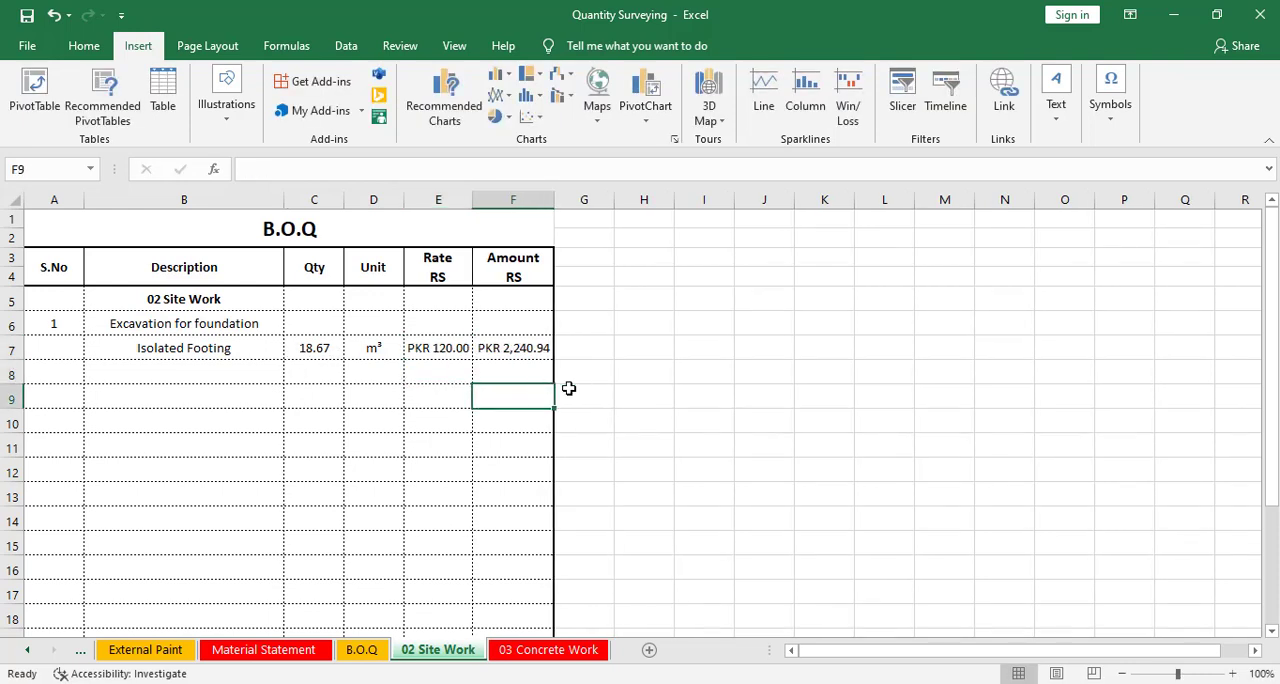
scroll(574, 400, down, 7)
scroll(577, 410, up, 7)
Inspect the Concrete Work sheet and the Site Work item's rate and amount cells
click(536, 652)
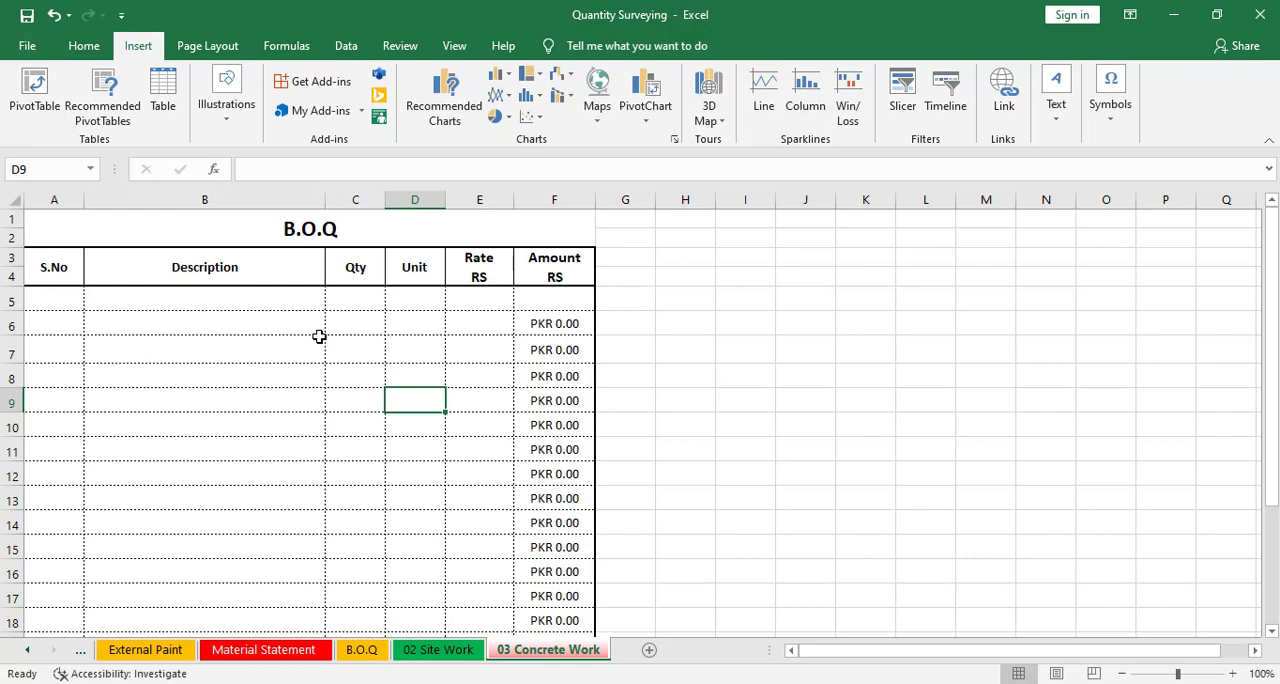
click(75, 298)
click(470, 652)
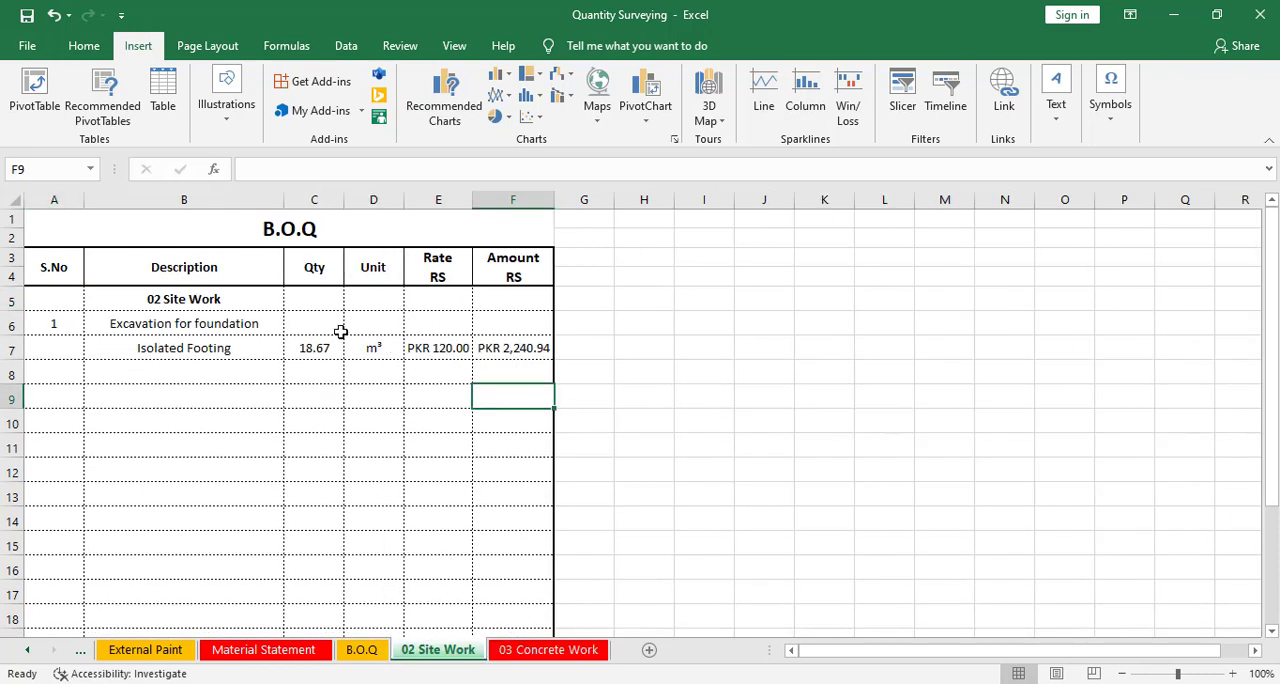
click(452, 347)
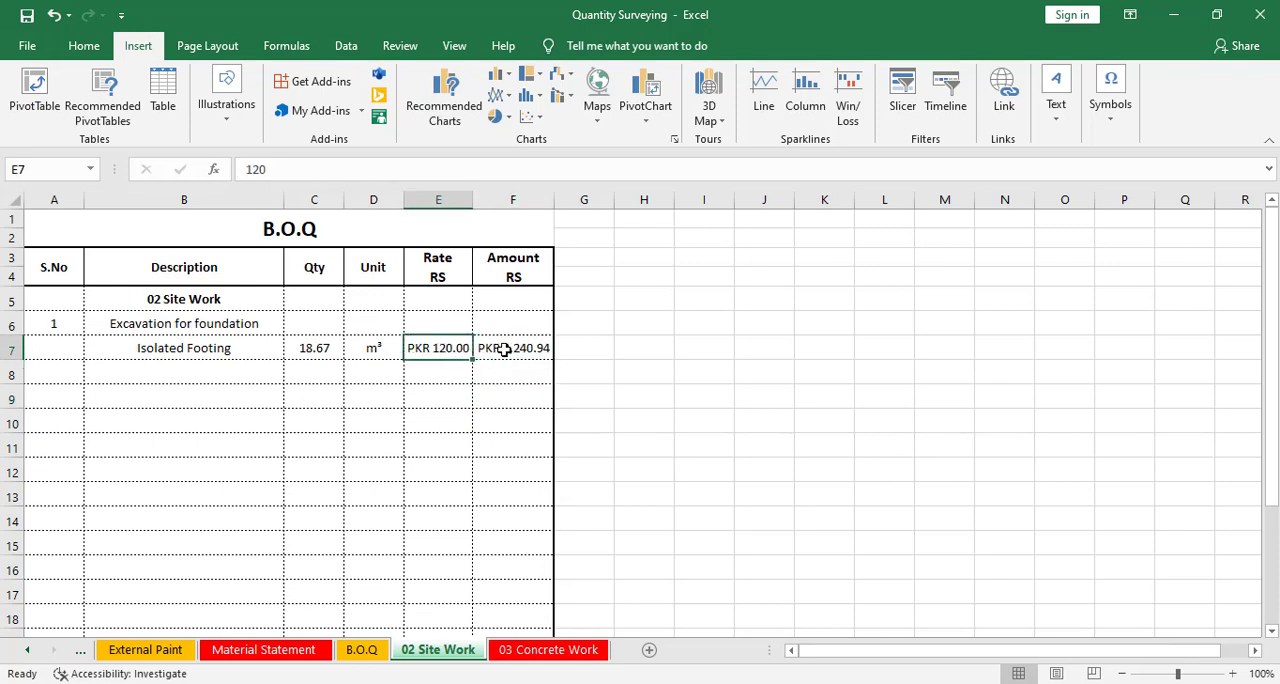
click(515, 350)
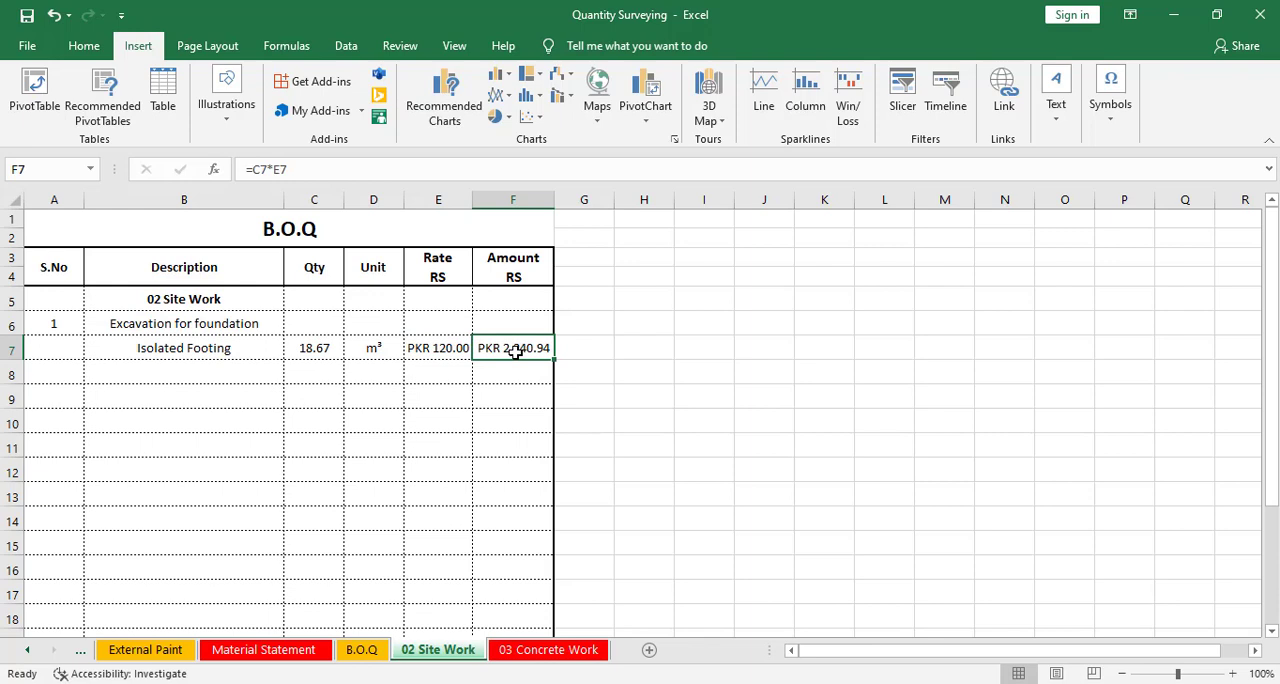
Enter the heading 03 Concrete Work in the first Description cell of the Concrete Work sheet
click(516, 648)
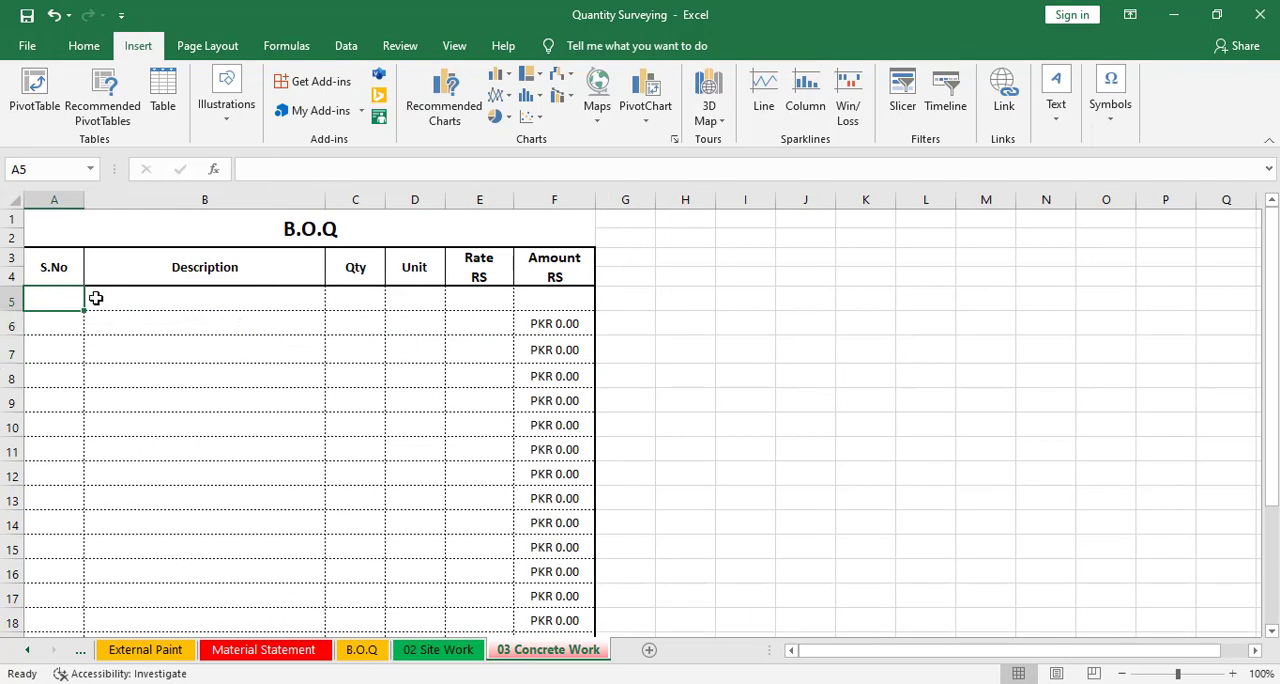
click(201, 298)
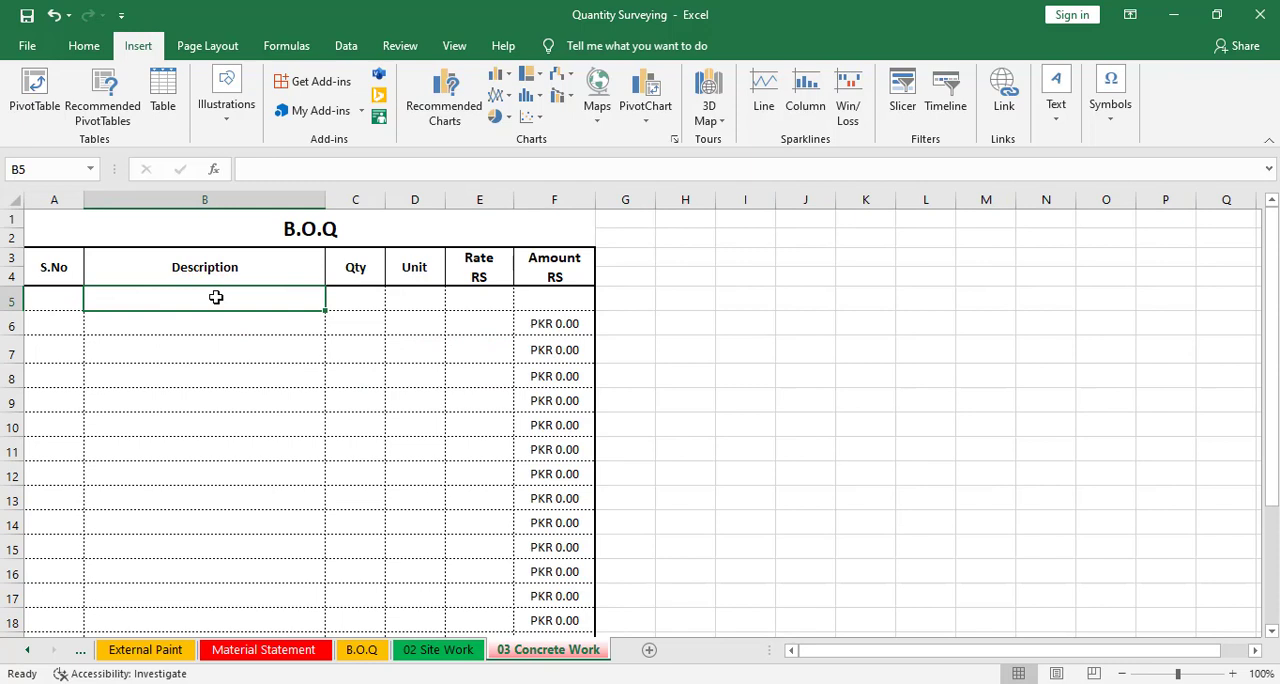
text(03 Con)
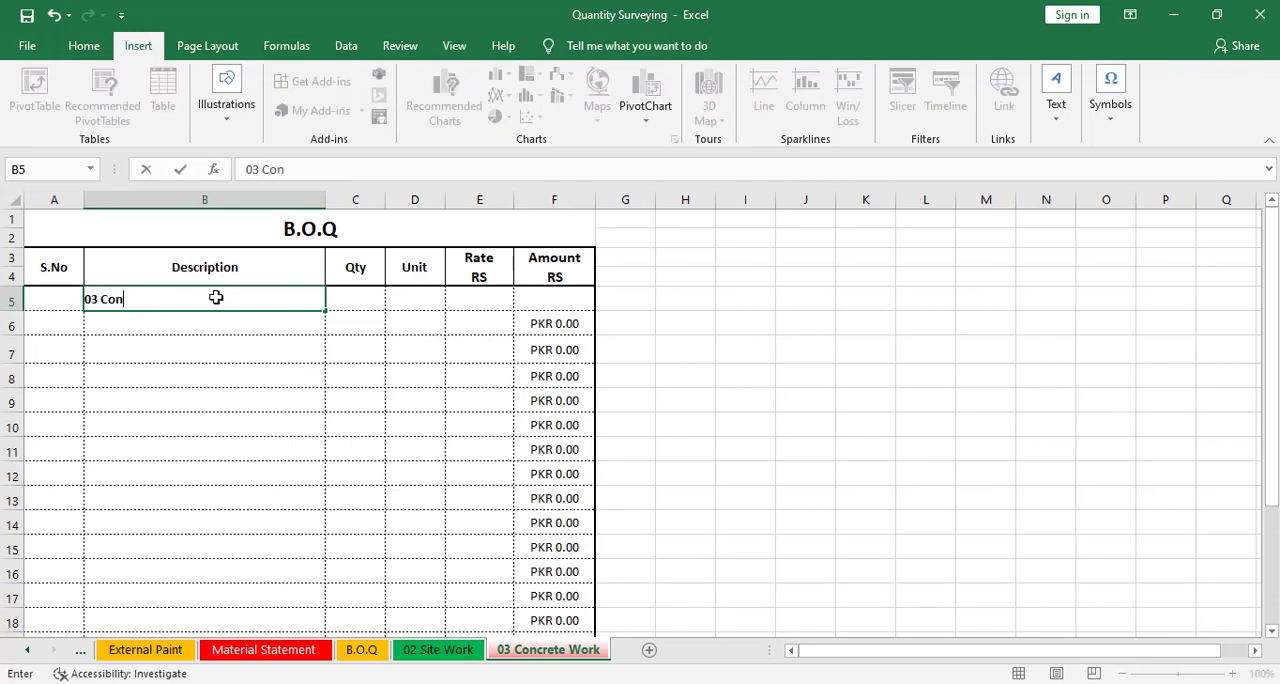
text(crete Work)
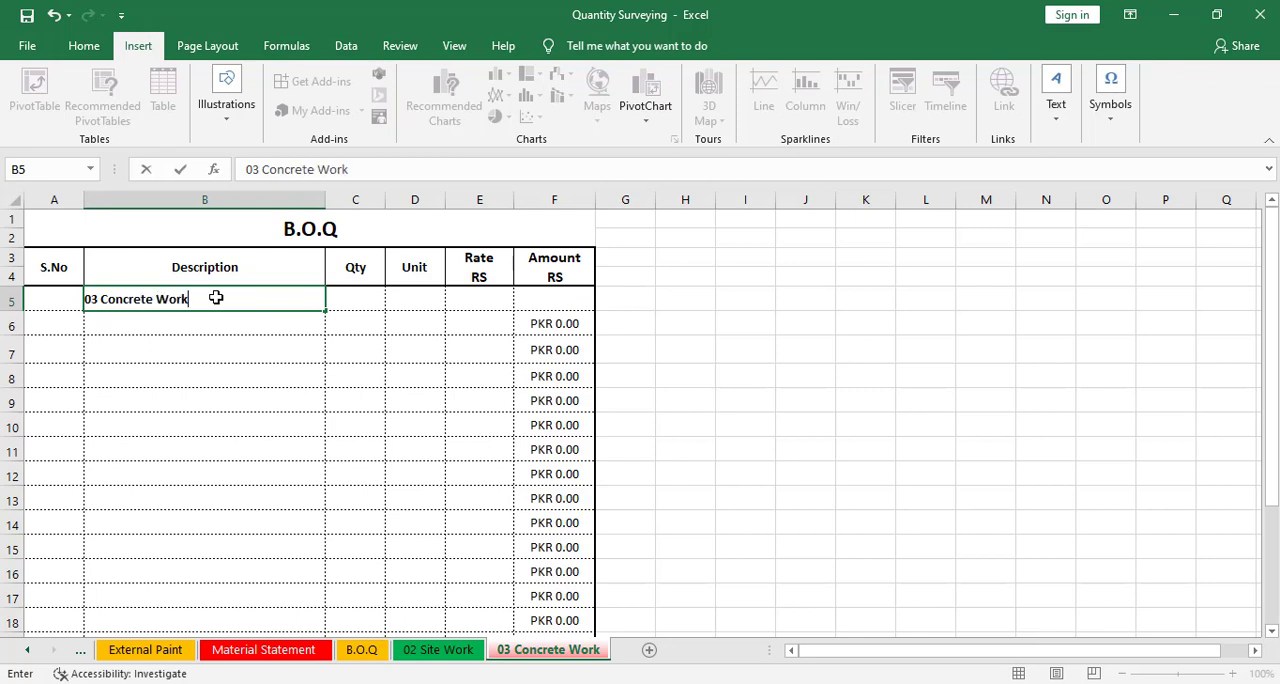
click(257, 398)
click(260, 303)
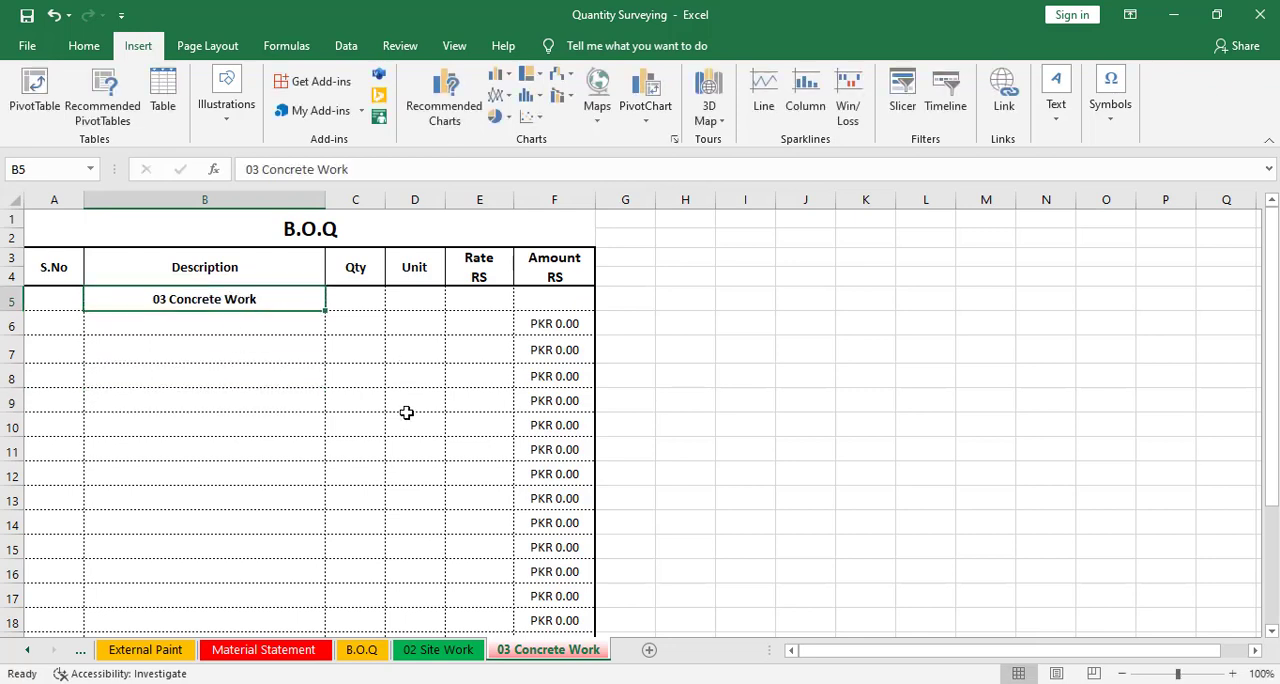
Copy the six concrete item descriptions from P.C.C In Foundation to Concrete For Column In S.S on the Material Statement
click(265, 651)
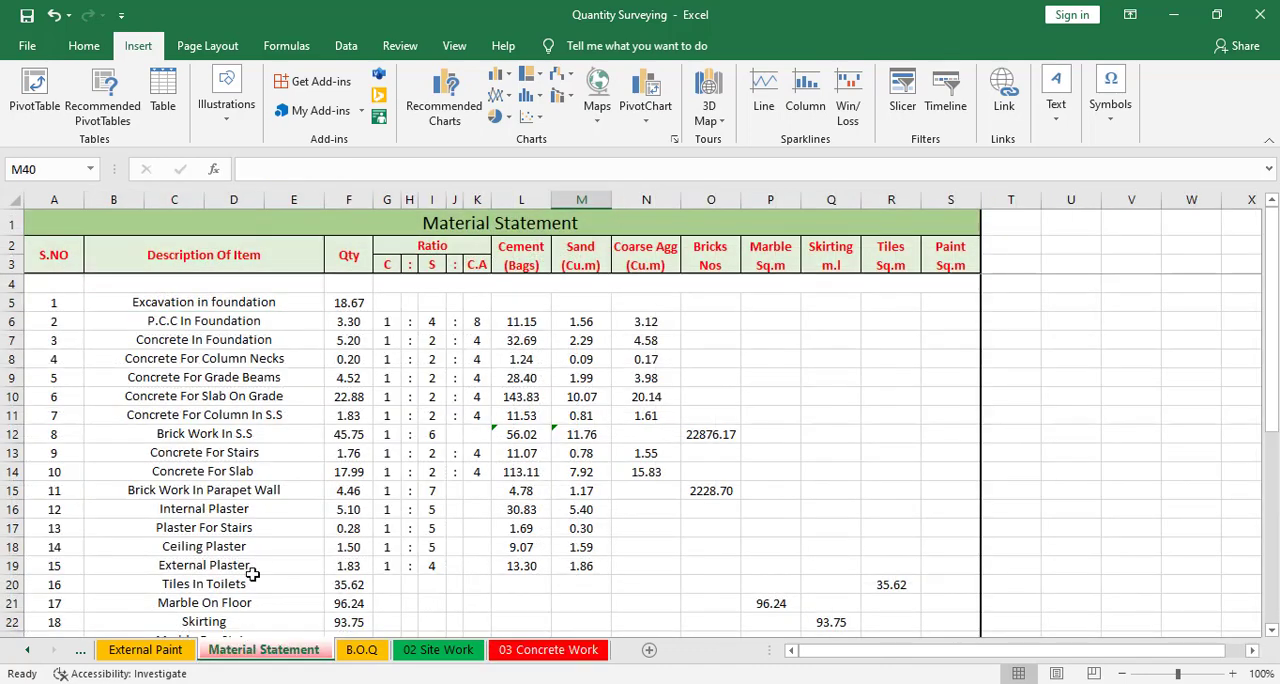
click(238, 318)
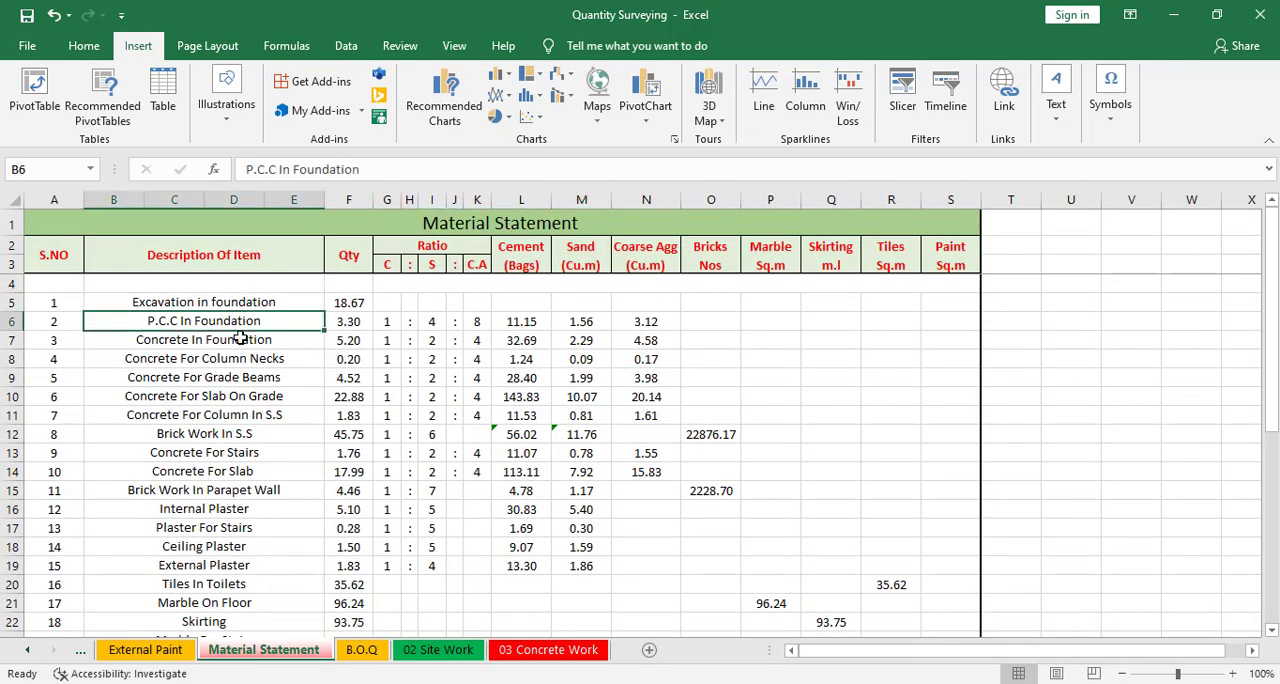
click(240, 338)
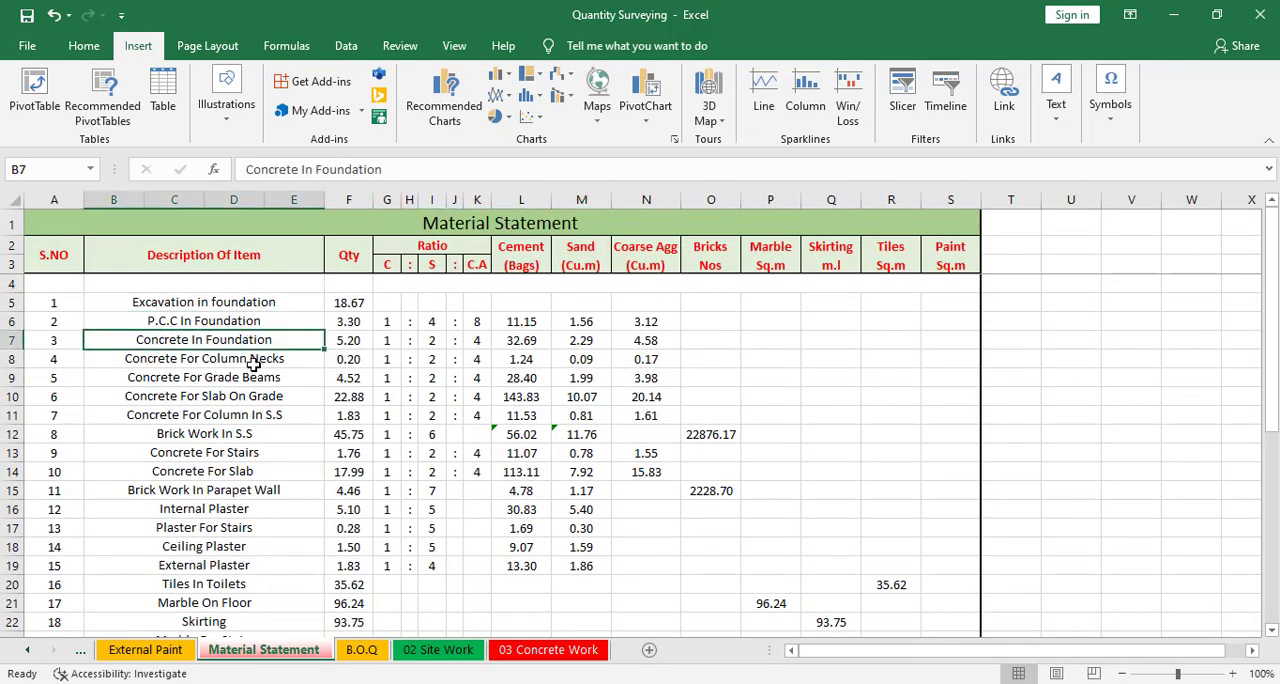
click(254, 362)
click(257, 379)
click(257, 396)
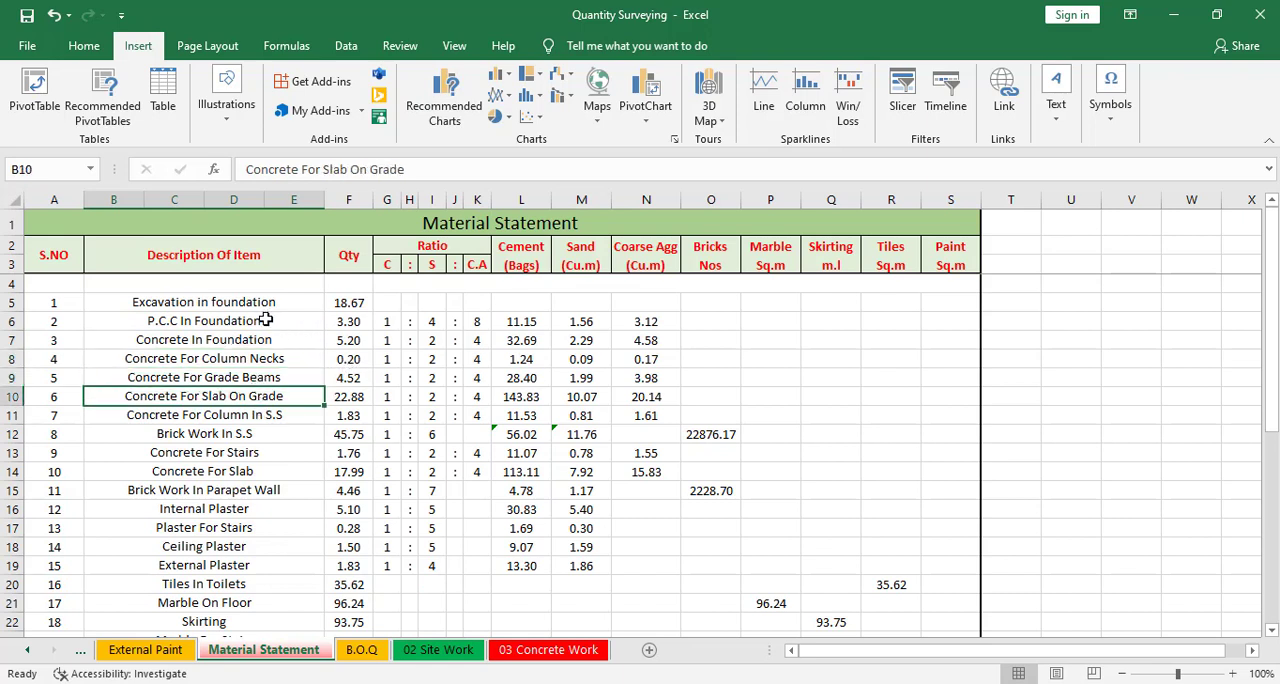
drag(265, 319, 290, 414)
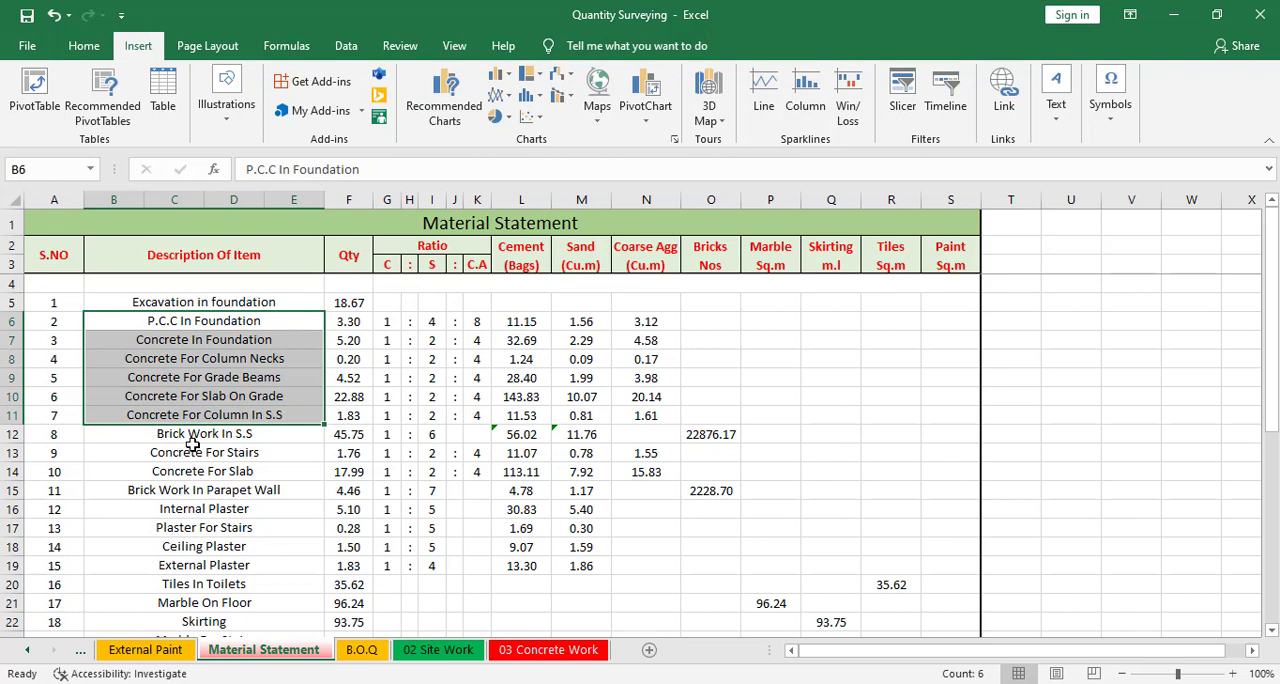
right_click(268, 389)
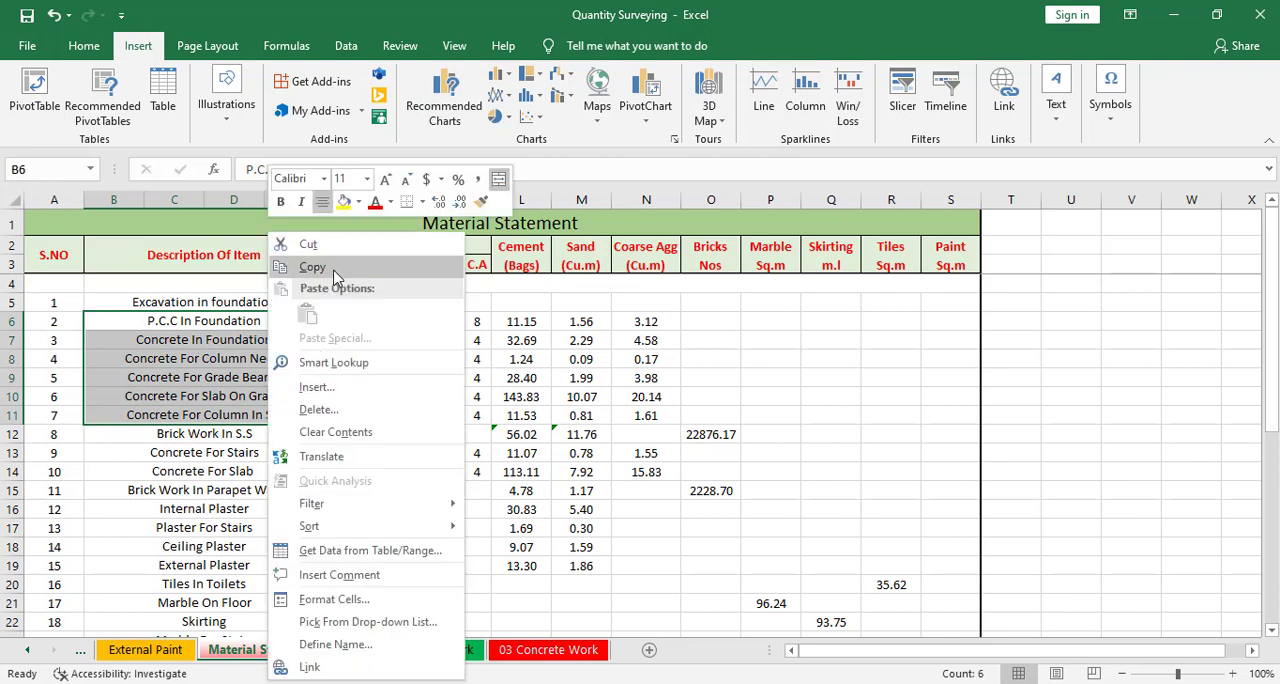
click(340, 268)
Paste the descriptions into the Concrete Work rows directly below the 03 Concrete Work heading
click(580, 652)
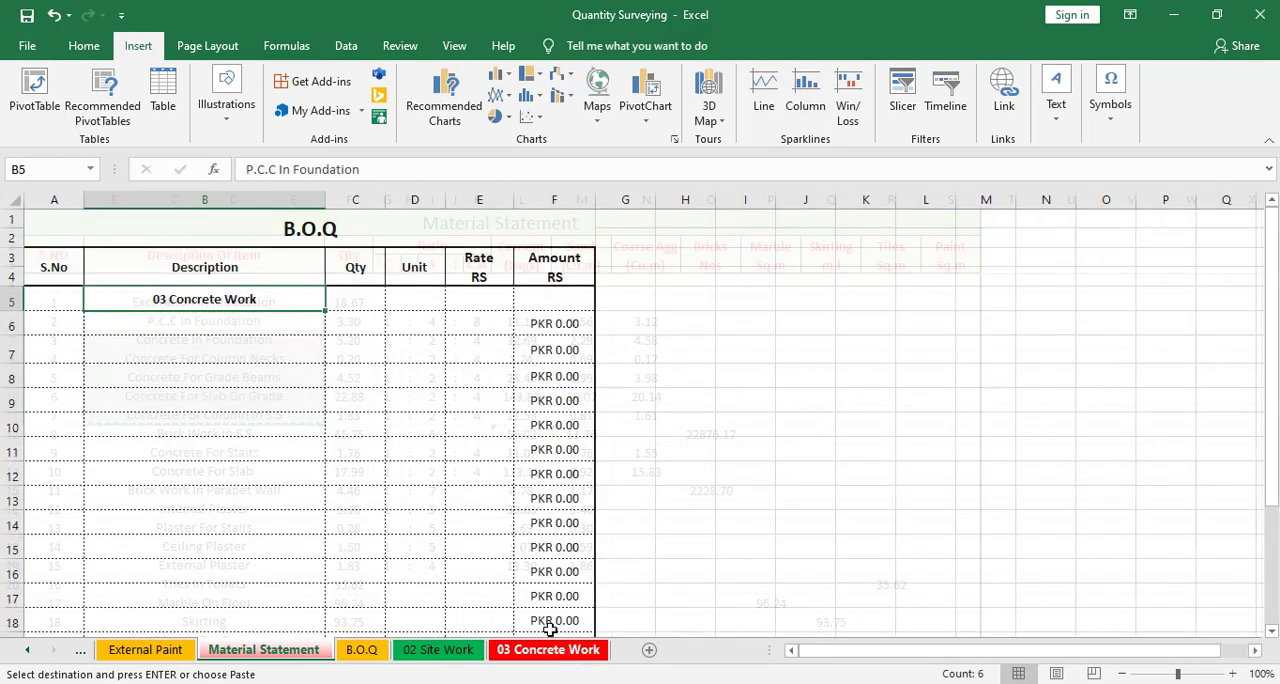
click(191, 326)
right_click(191, 326)
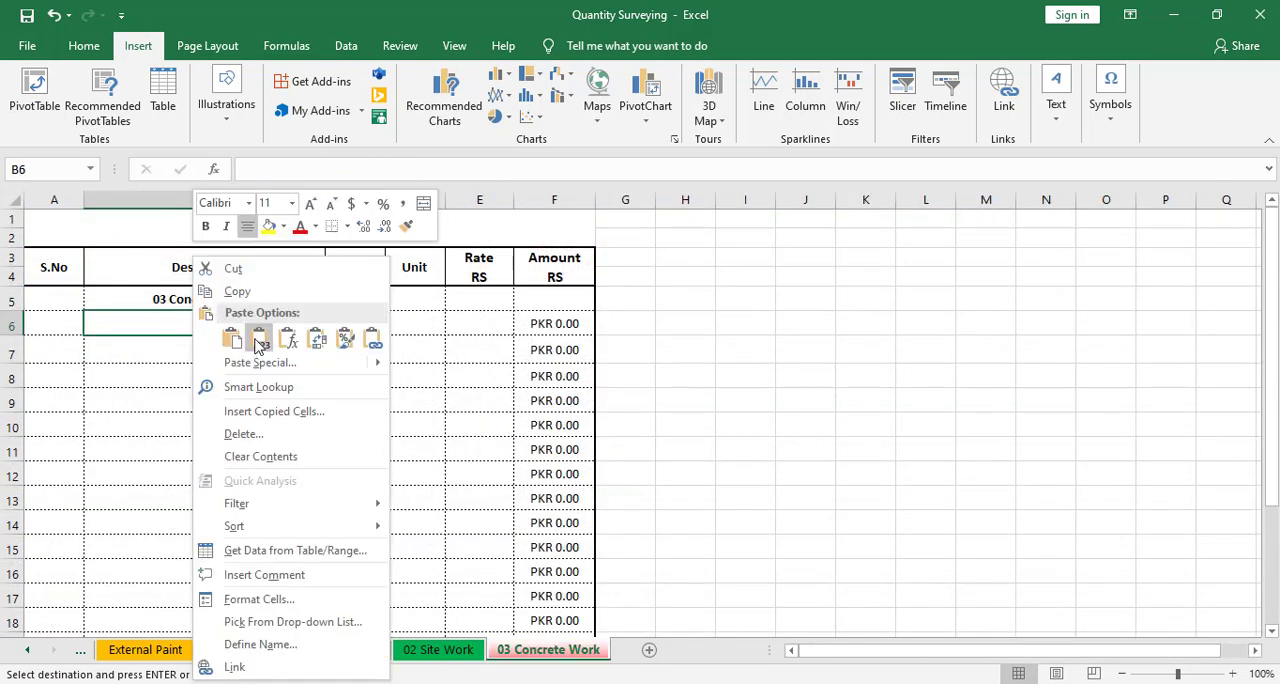
click(258, 338)
click(250, 498)
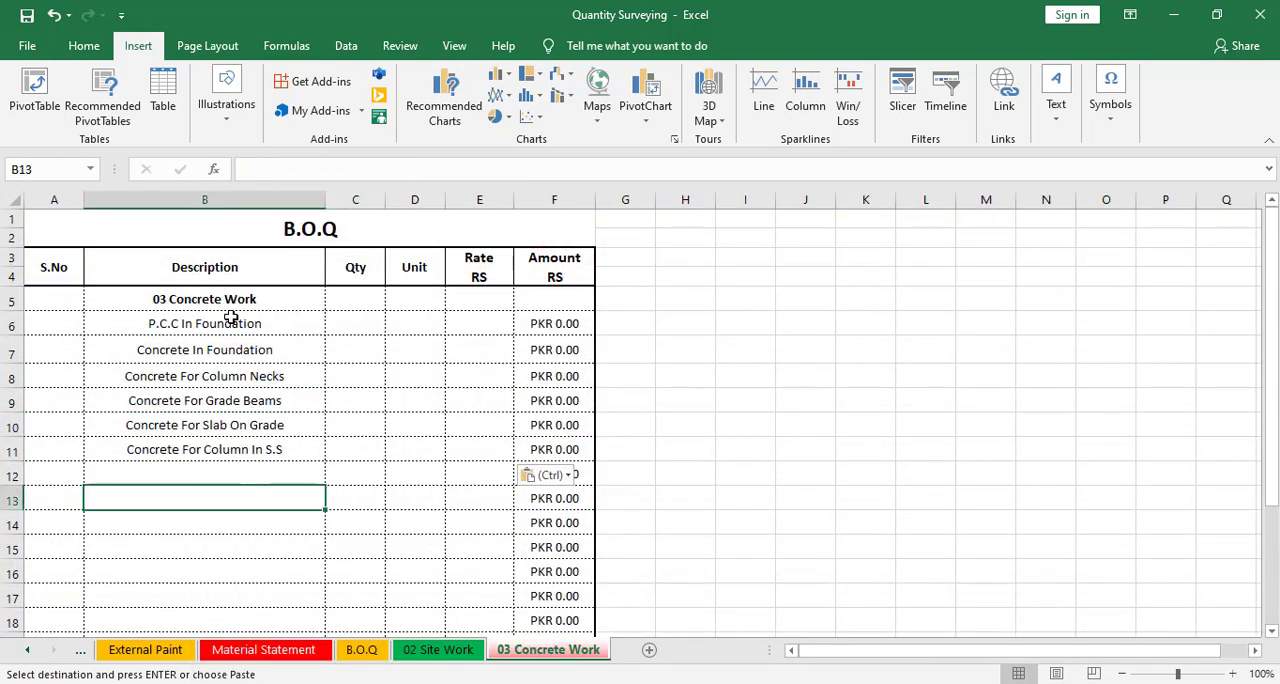
Copy the matching six quantities from the Material Statement's Qty column
drag(232, 322, 240, 451)
click(262, 449)
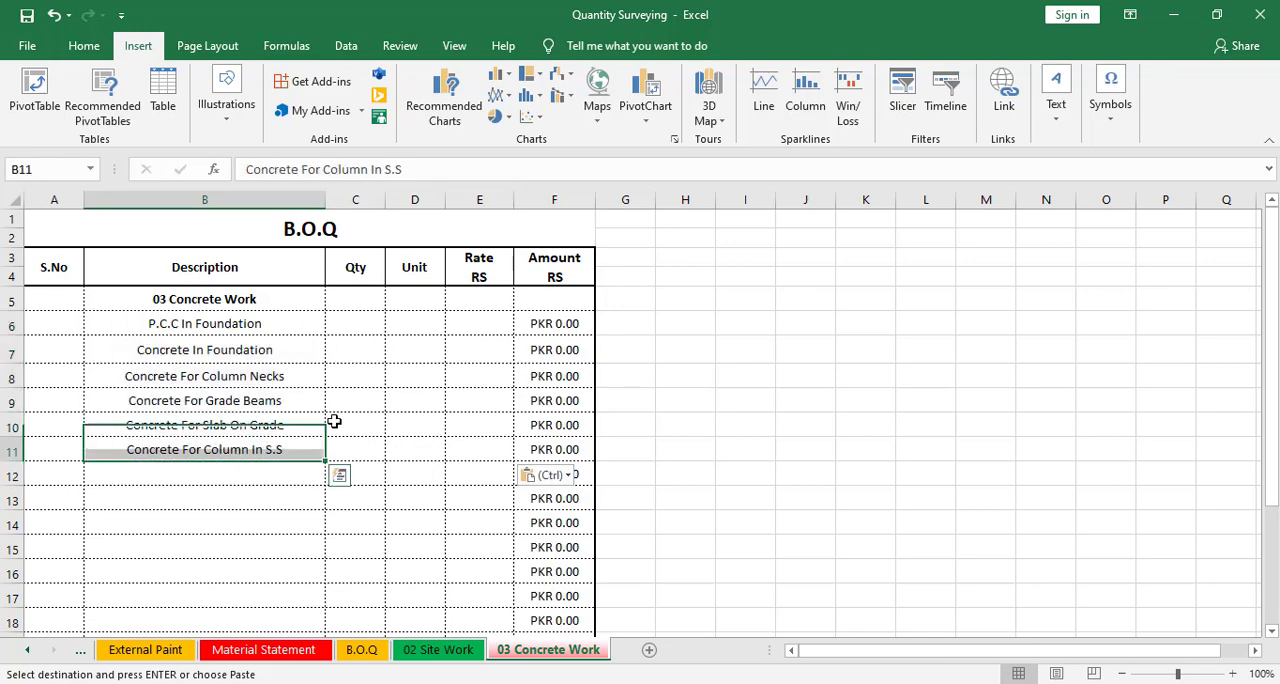
click(366, 319)
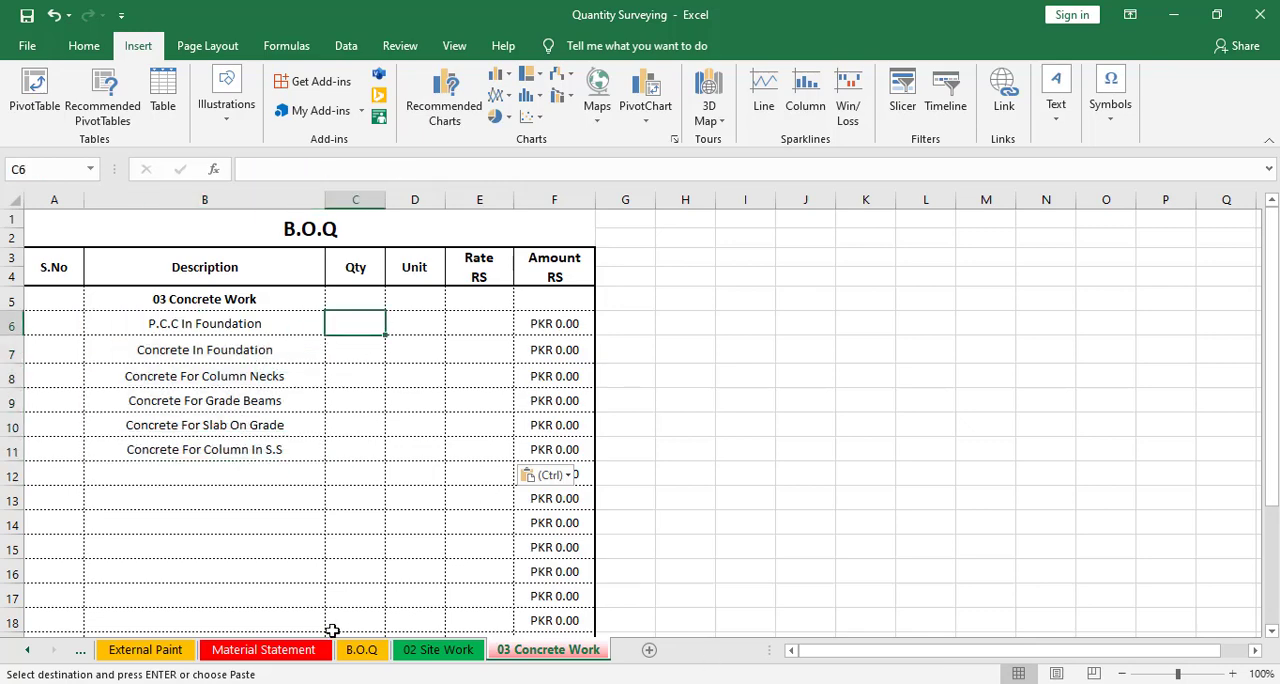
click(263, 649)
click(349, 396)
drag(354, 330, 355, 416)
right_click(365, 412)
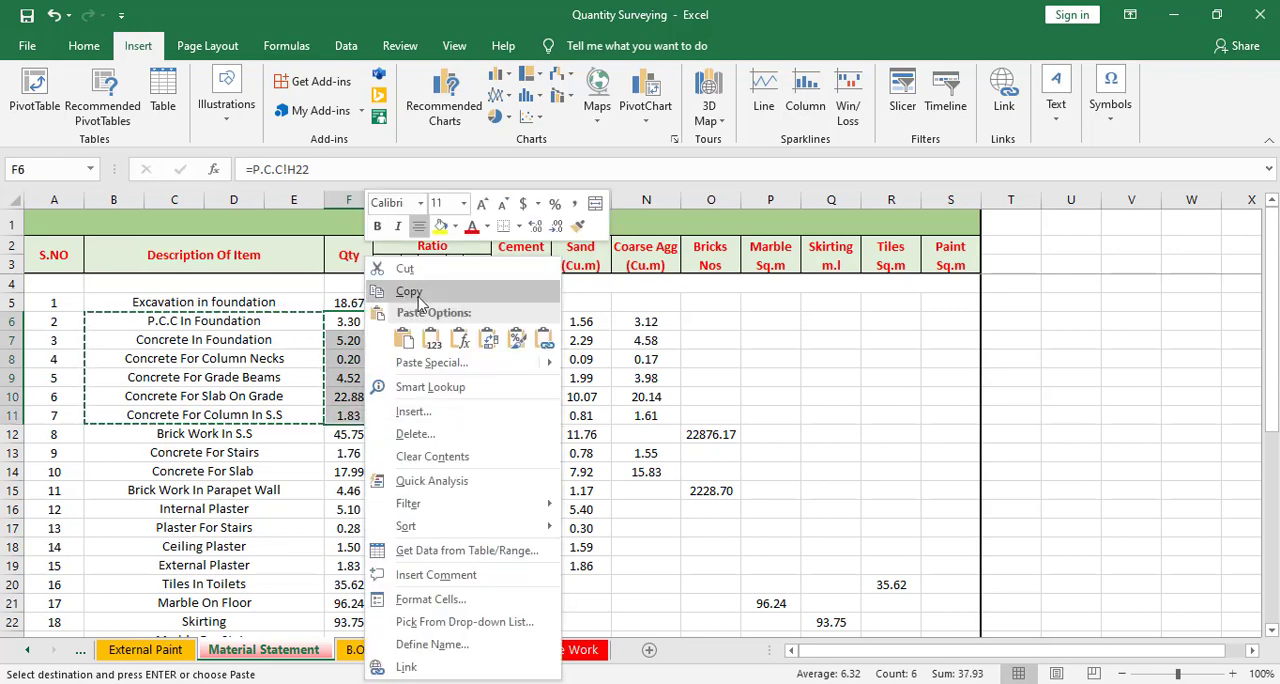
click(409, 291)
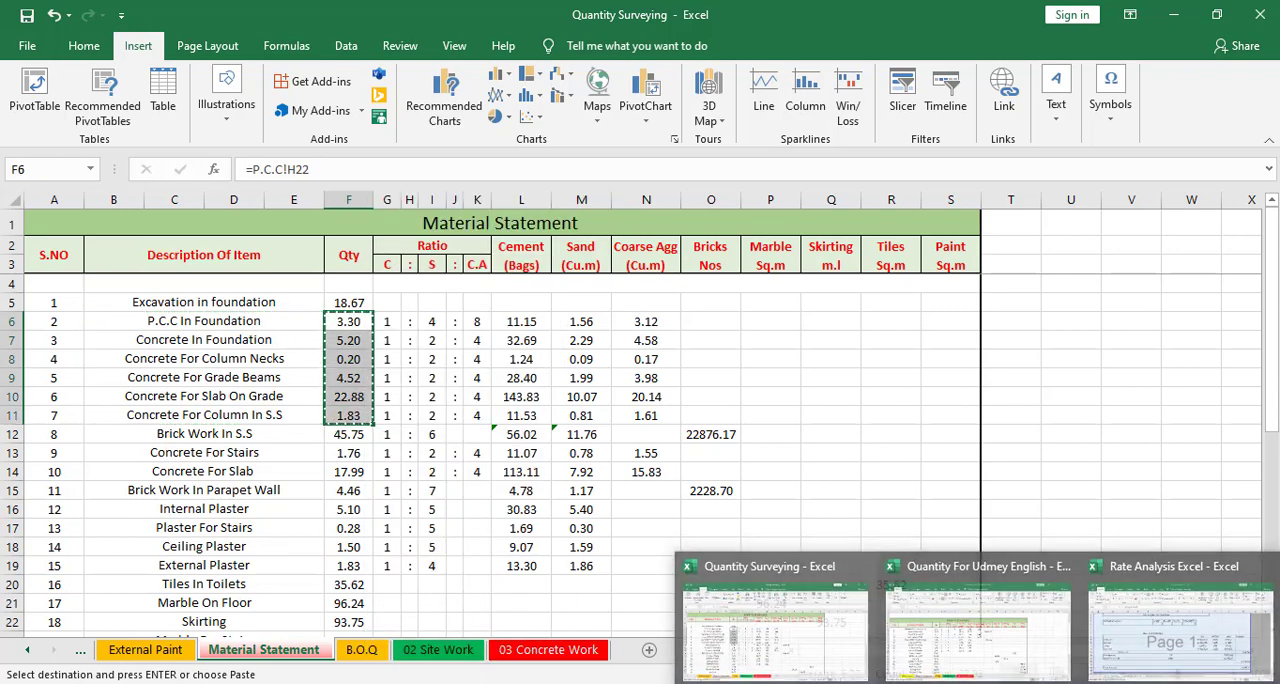
Paste the quantities as values into the Concrete Work Qty column beside their descriptions
click(527, 650)
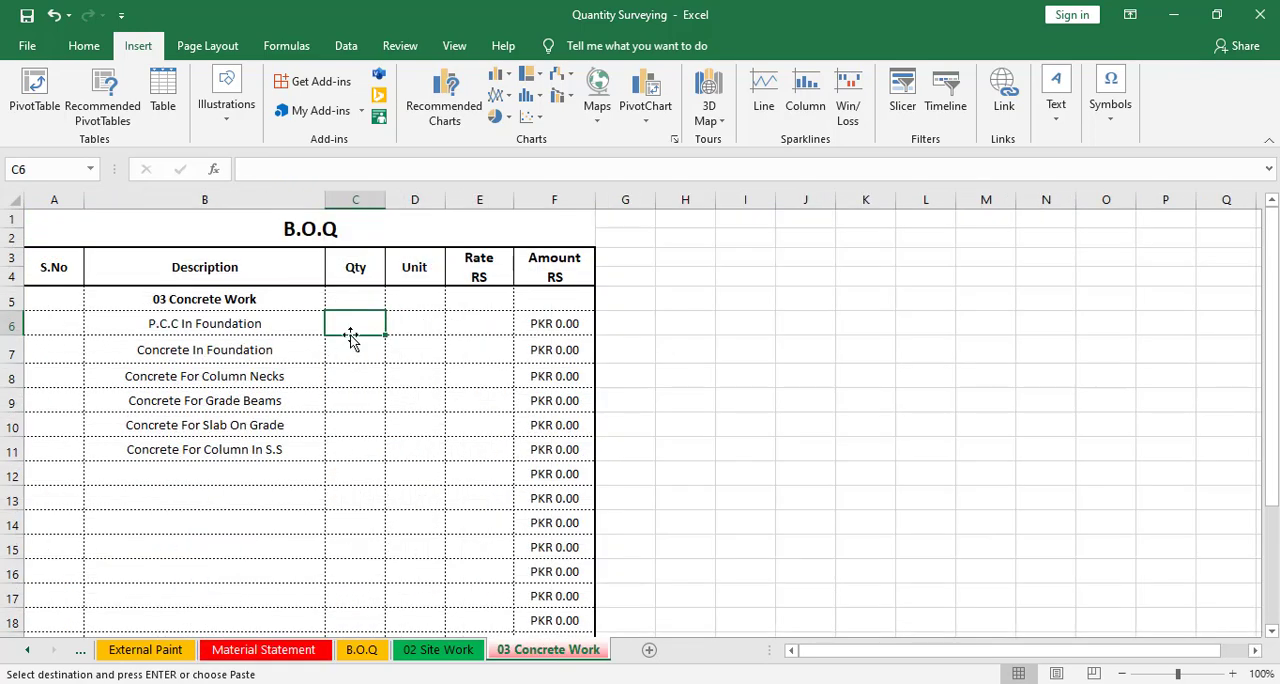
right_click(355, 330)
click(406, 343)
click(355, 449)
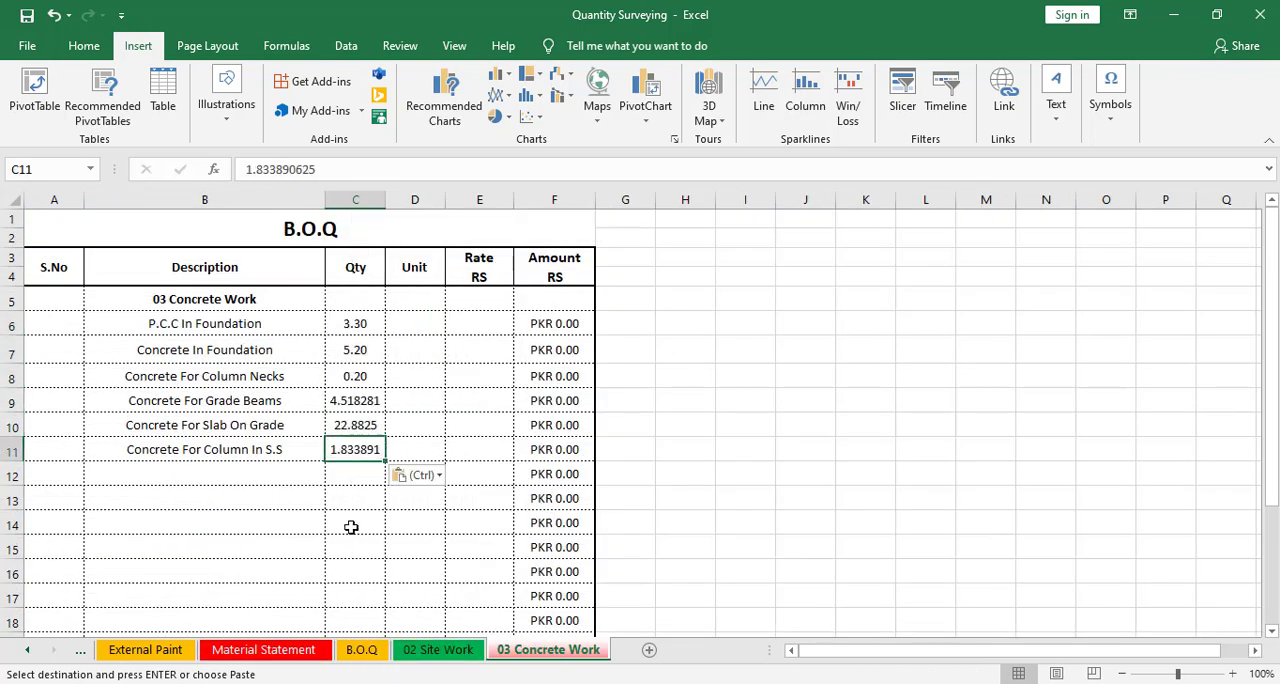
click(348, 522)
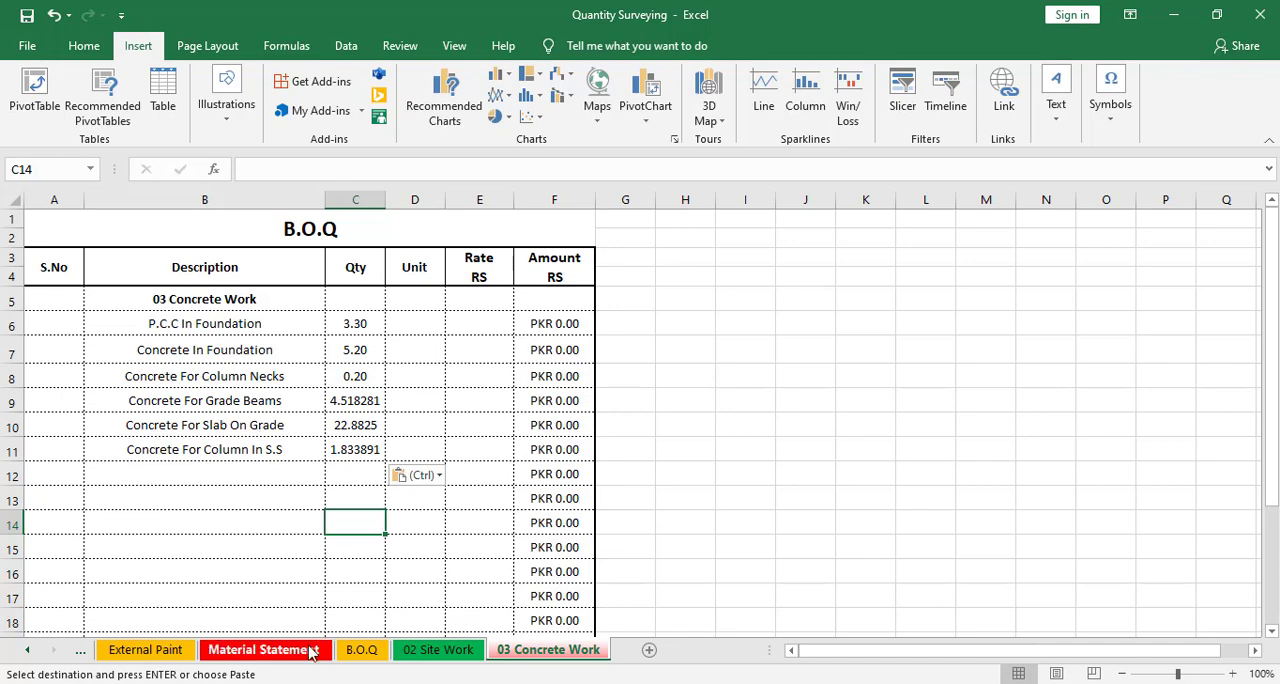
Copy the Concrete For Stairs and Concrete For Slab rows and paste them below Concrete For Column In S.S
click(278, 650)
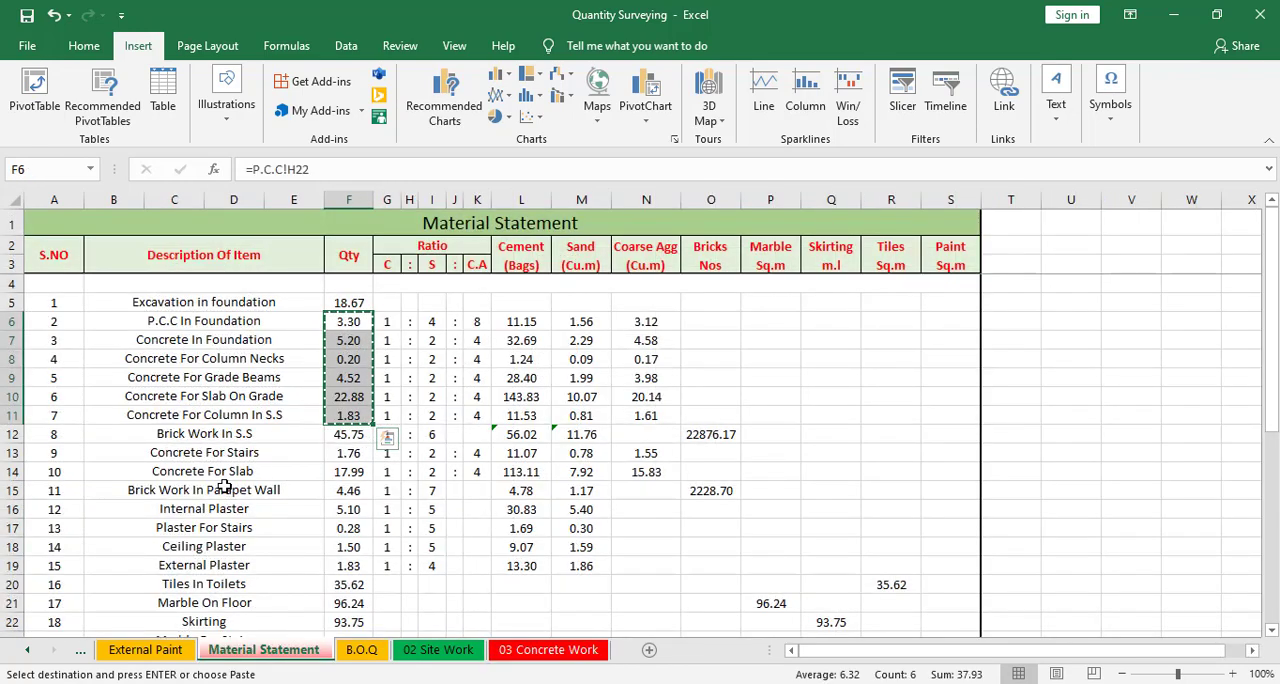
click(200, 440)
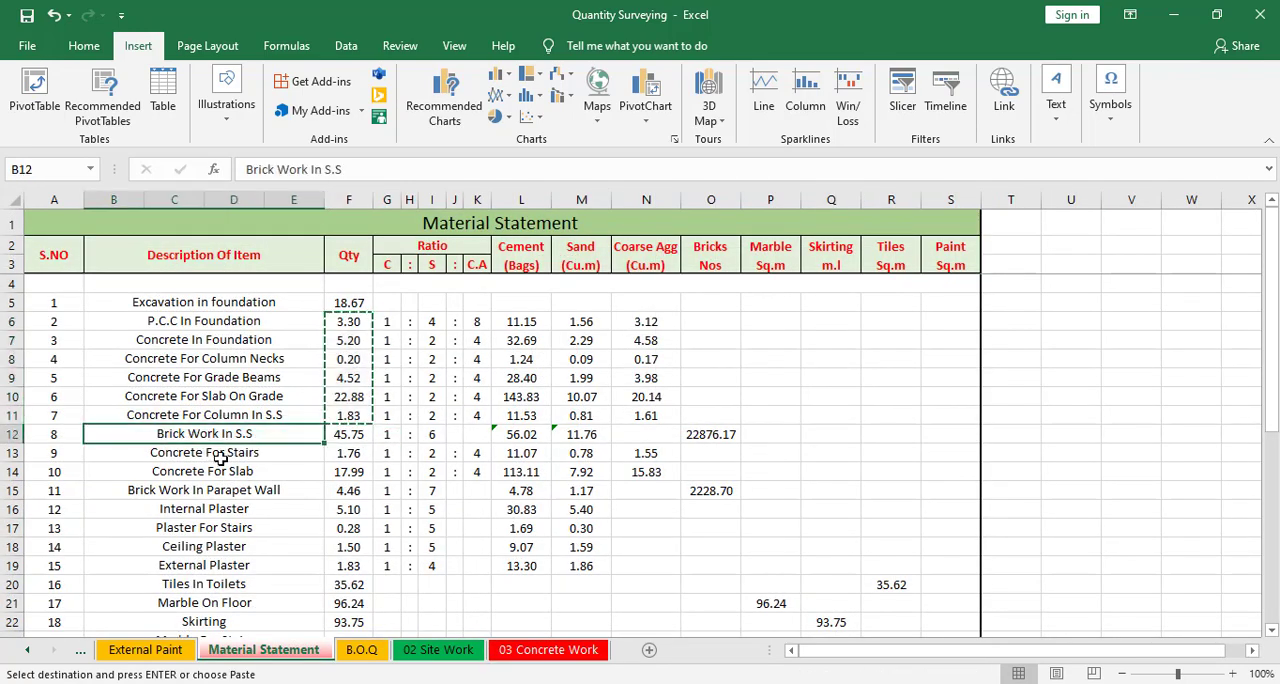
click(226, 457)
click(280, 488)
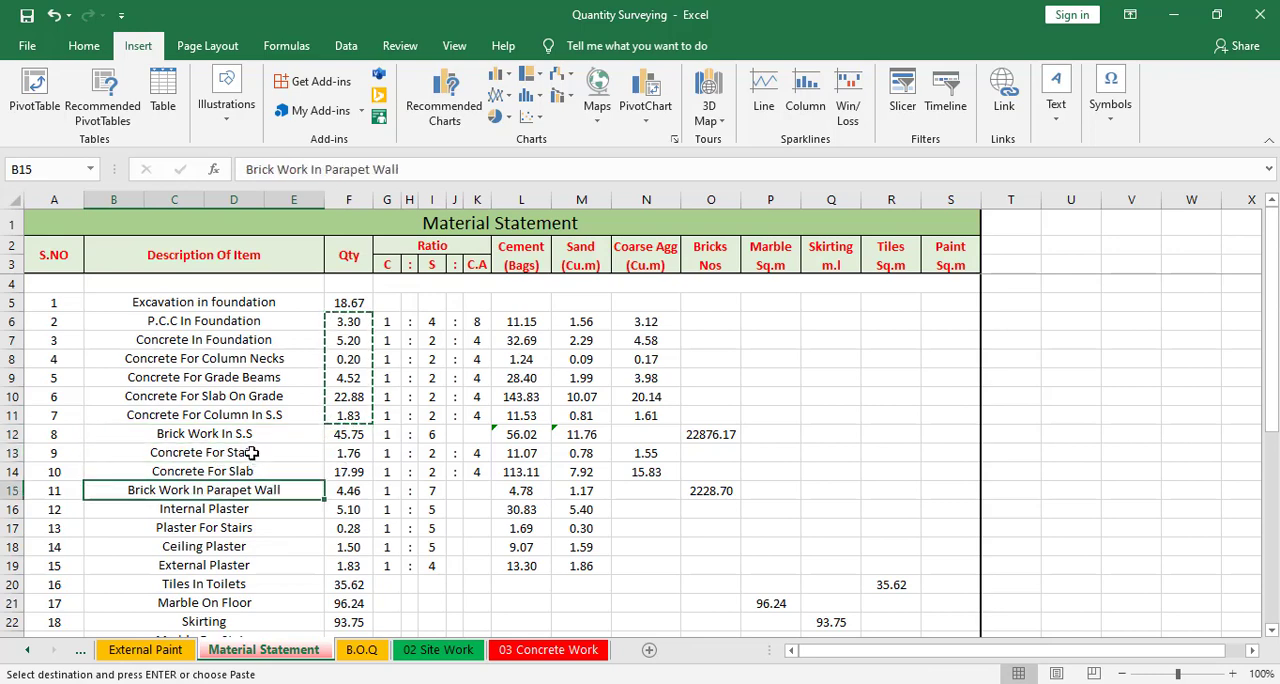
click(240, 471)
drag(243, 452, 345, 473)
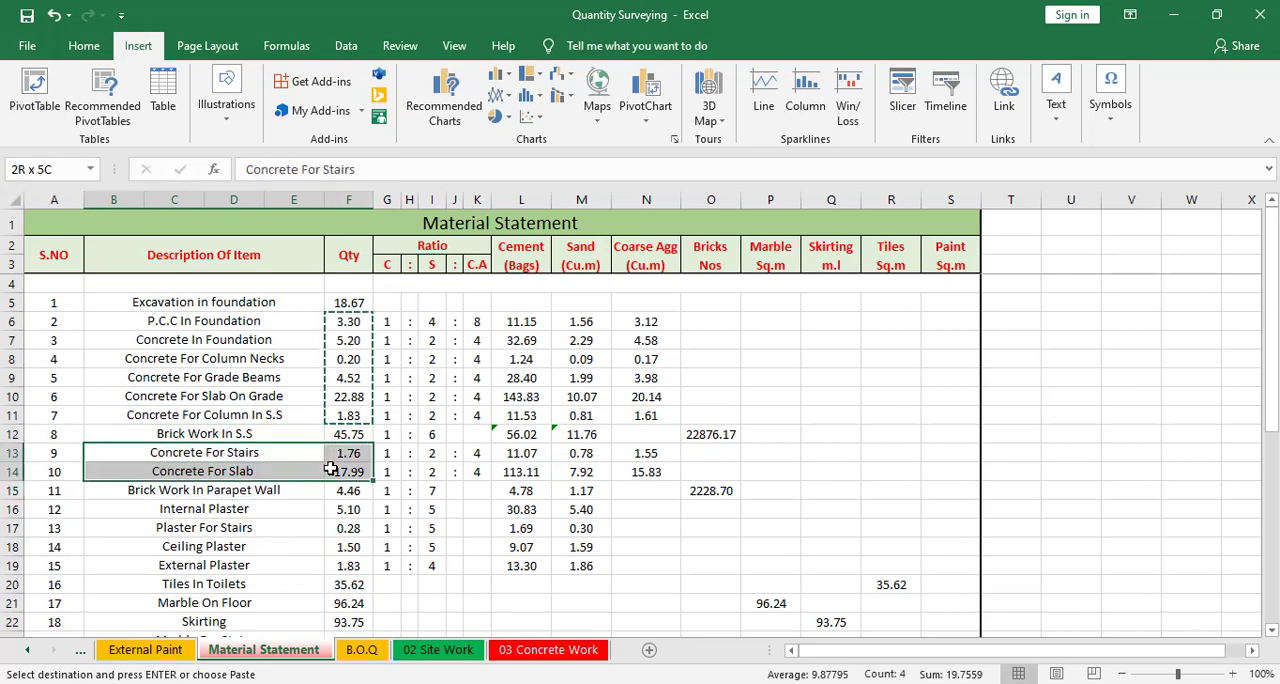
right_click(345, 474)
click(381, 55)
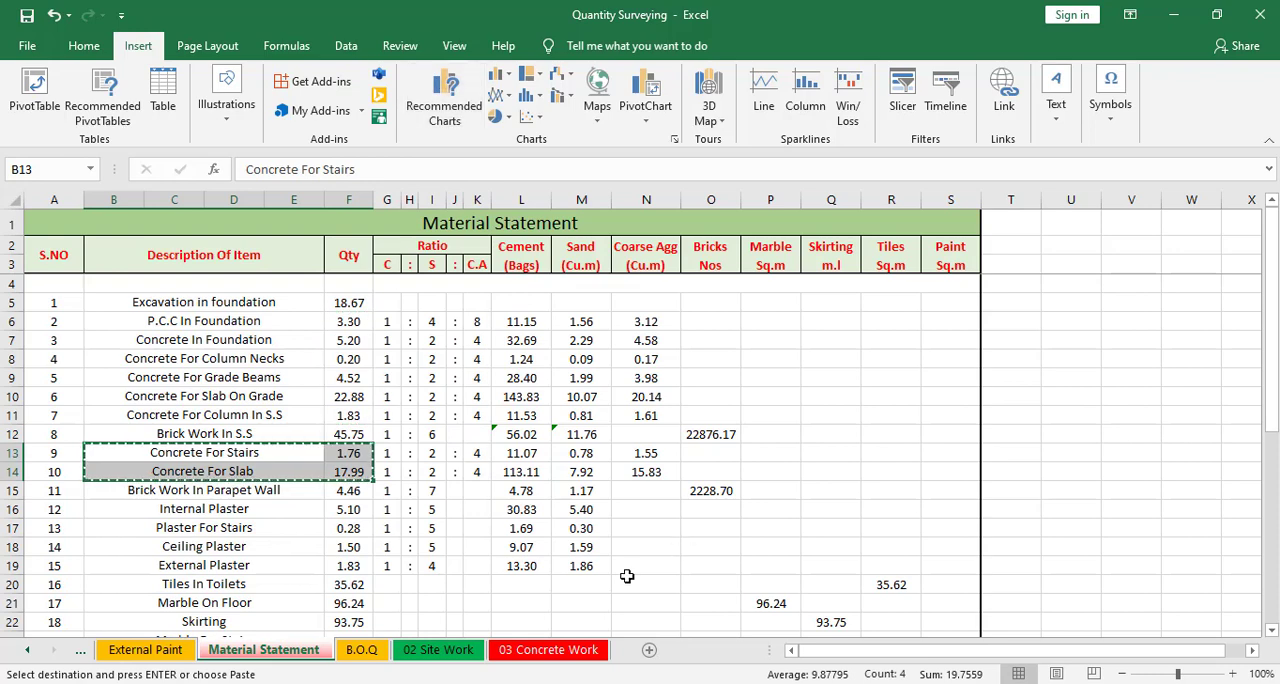
click(548, 650)
right_click(240, 474)
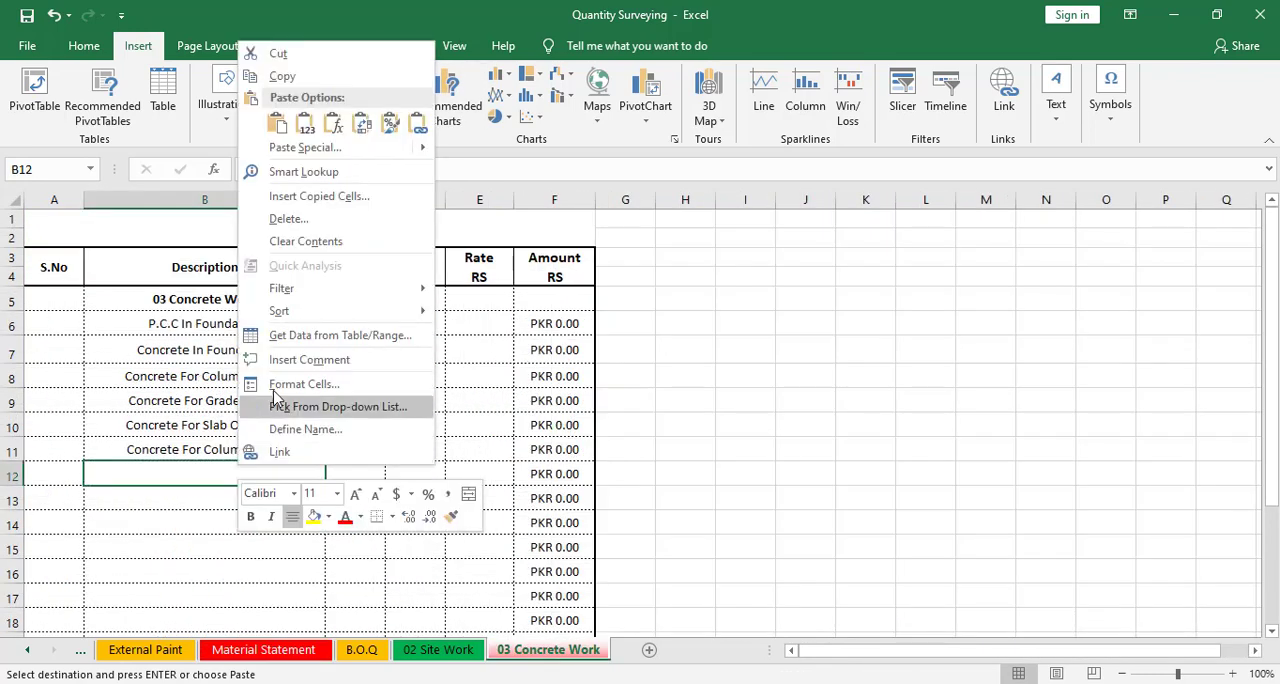
click(296, 124)
click(355, 594)
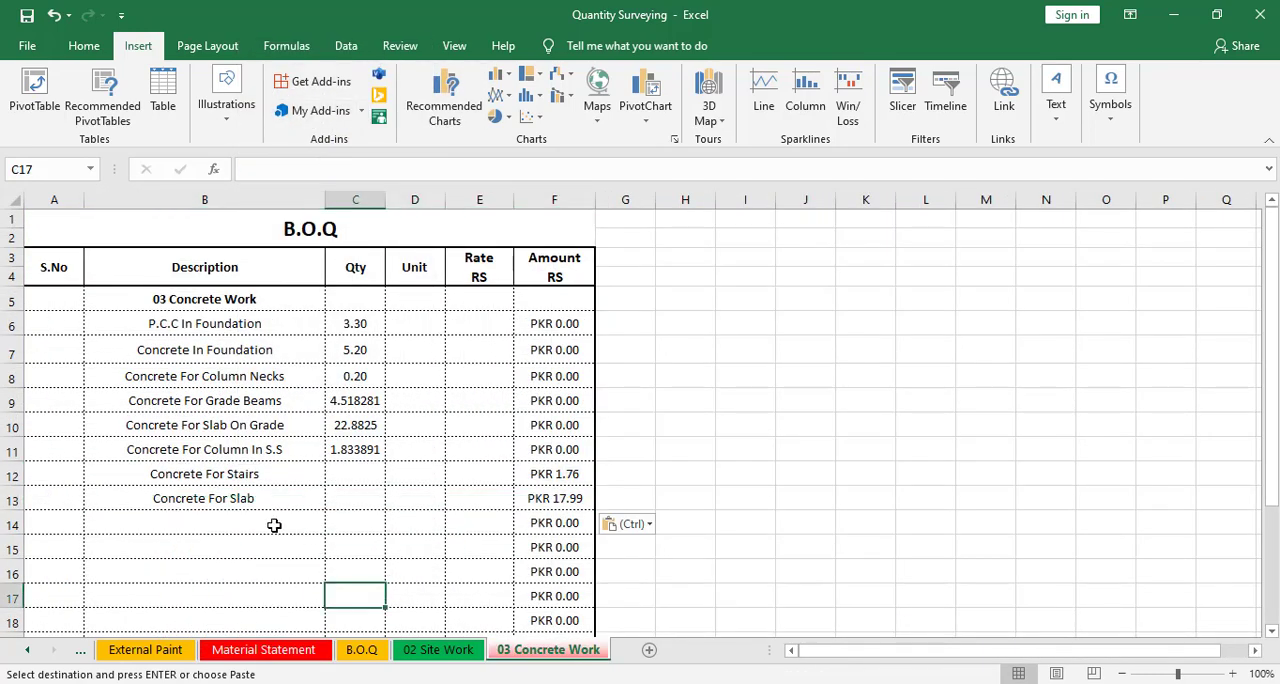
click(355, 474)
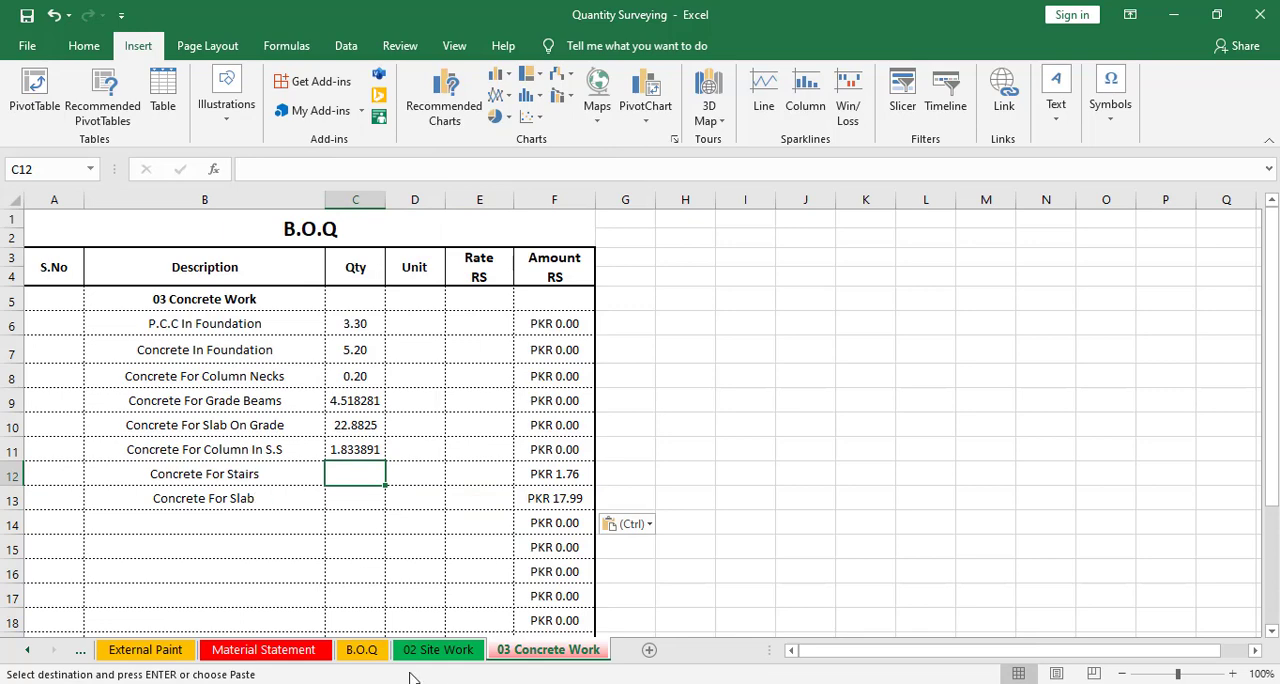
Copy the stairs and slab quantities from the Material Statement and paste their values into the Qty column
click(263, 650)
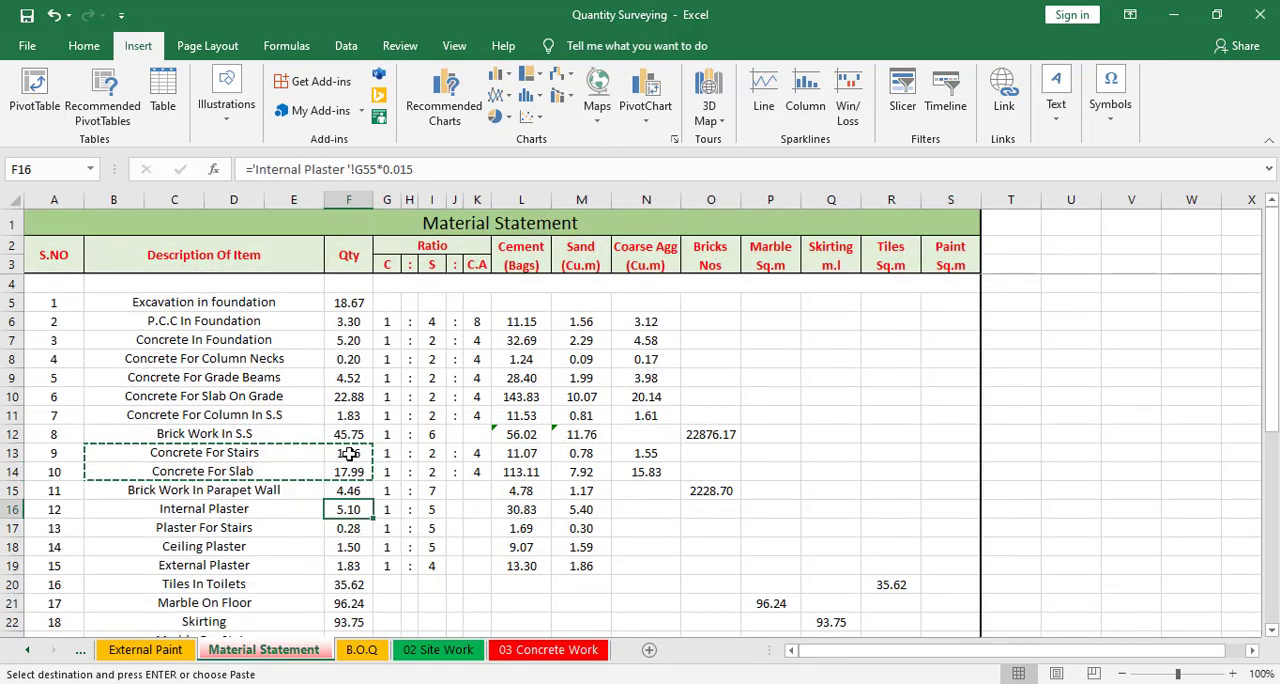
drag(349, 453, 349, 471)
right_click(365, 474)
click(430, 133)
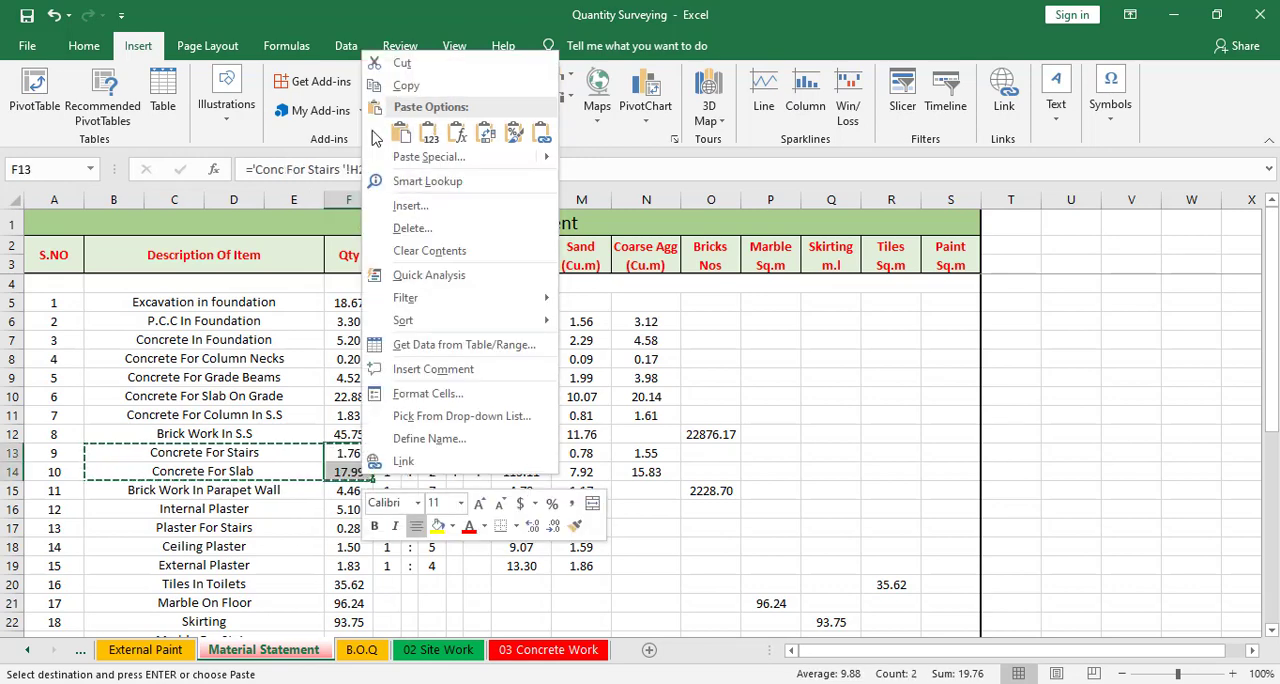
key(Escape)
click(560, 650)
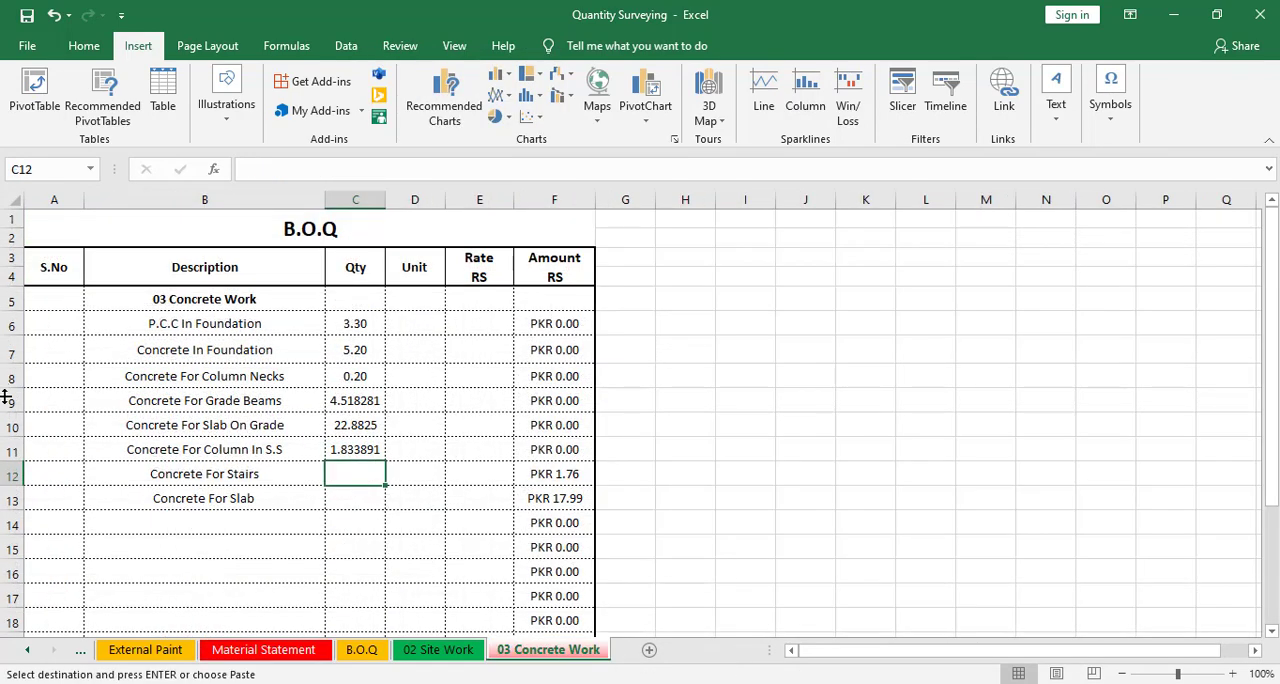
right_click(341, 479)
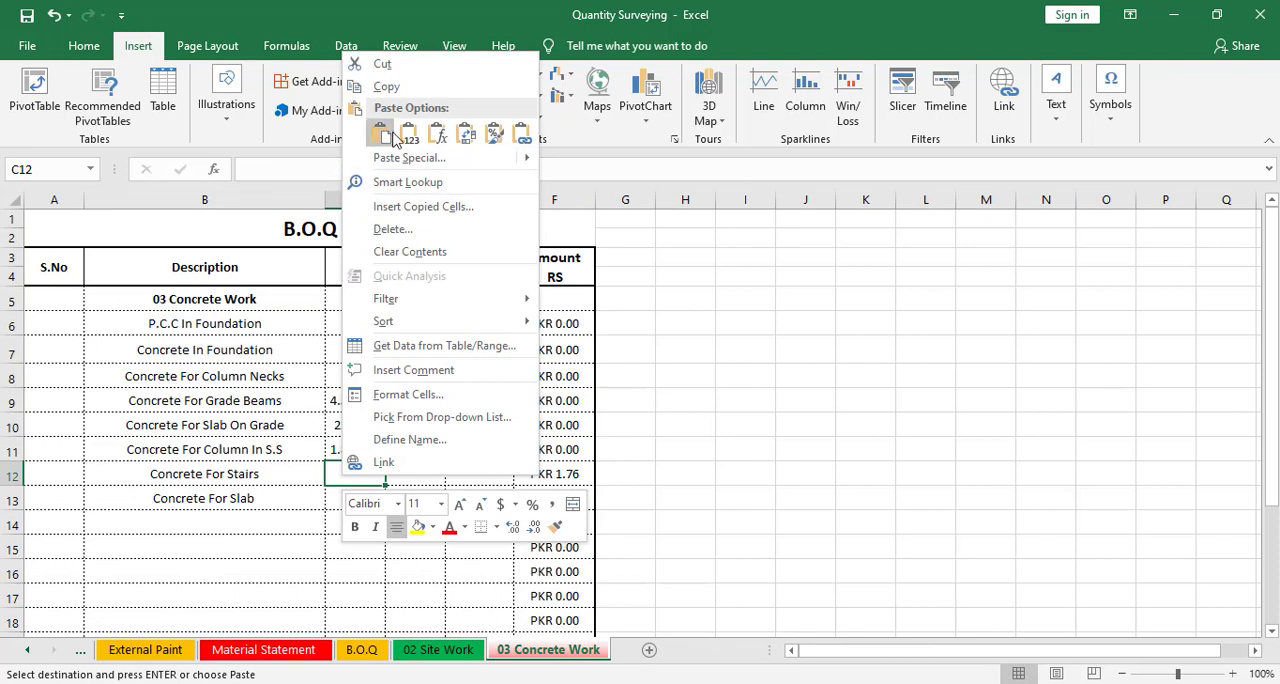
click(430, 133)
click(318, 596)
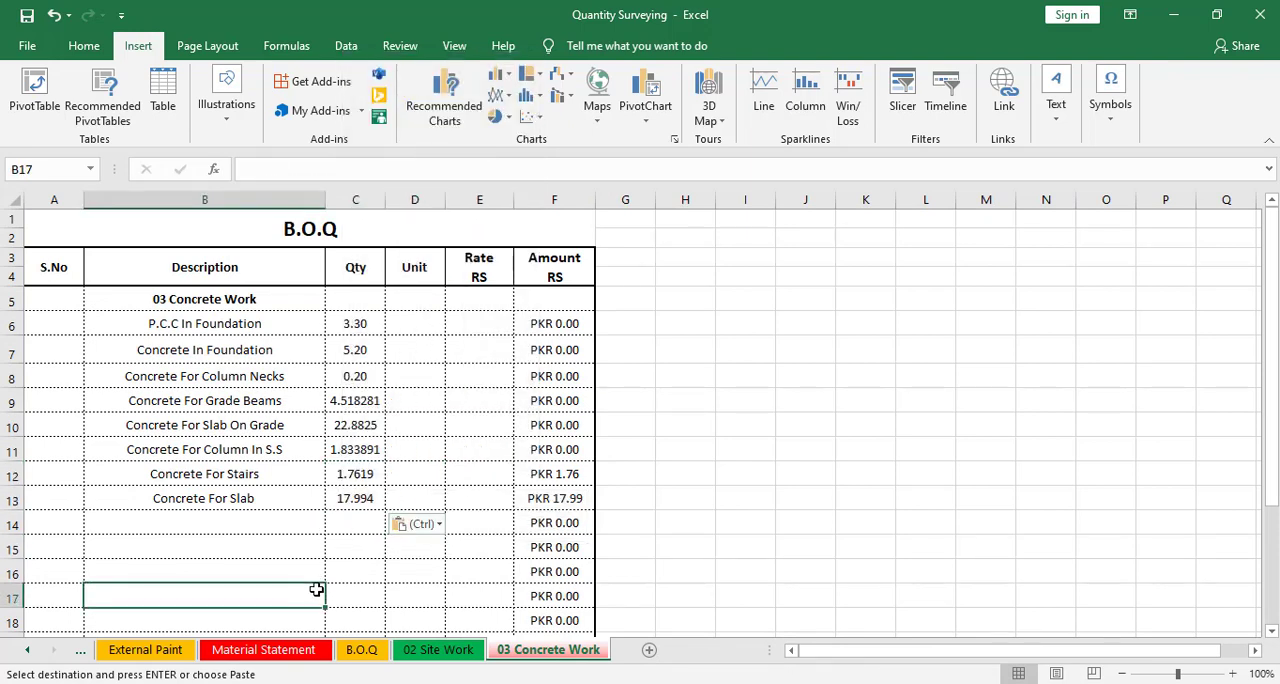
key(Escape)
Copy the m³ unit from the Isolated Footing row on the Site Work sheet
drag(355, 325, 357, 517)
click(410, 500)
key(Up)
key(Up)
key(Up)
key(Up)
key(Up)
key(Up)
key(Up)
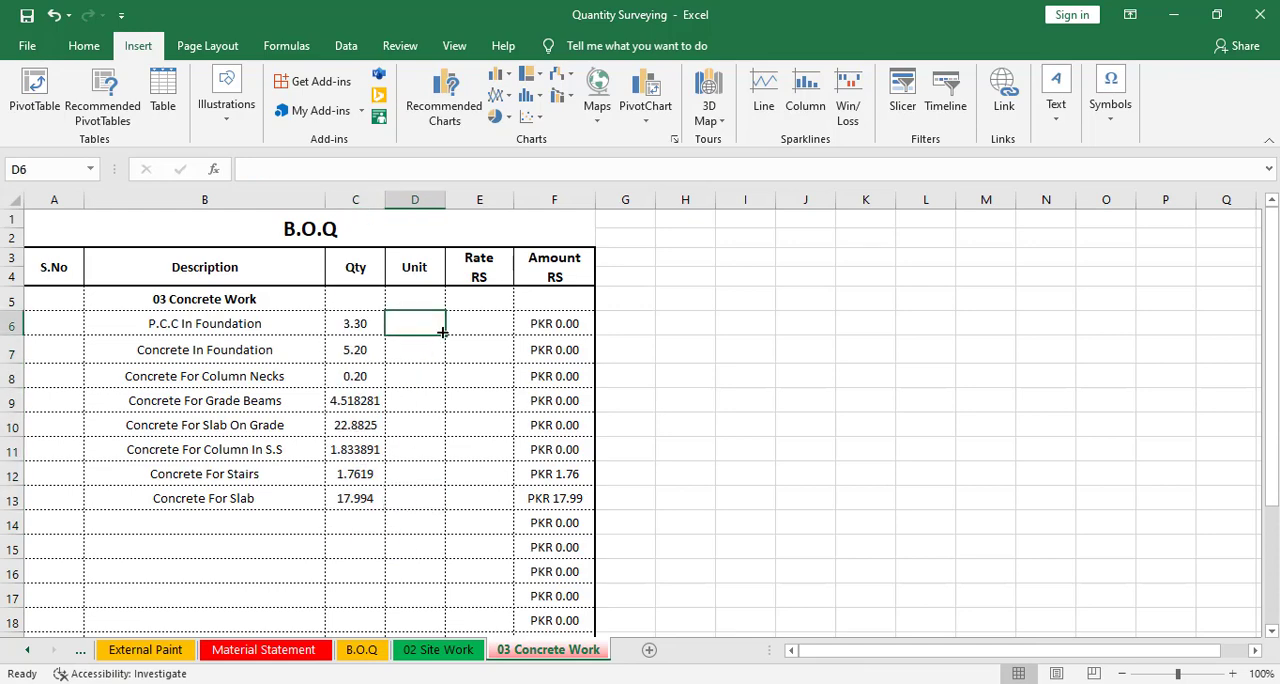
click(430, 653)
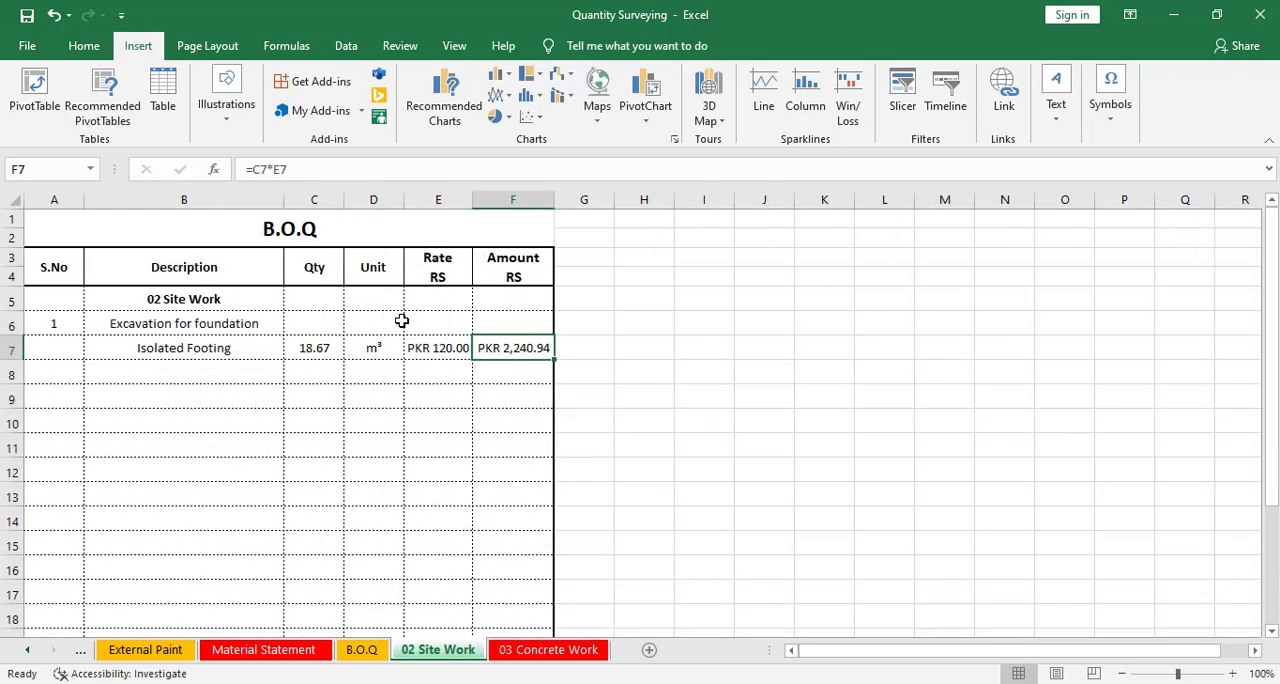
click(372, 347)
right_click(372, 347)
click(413, 267)
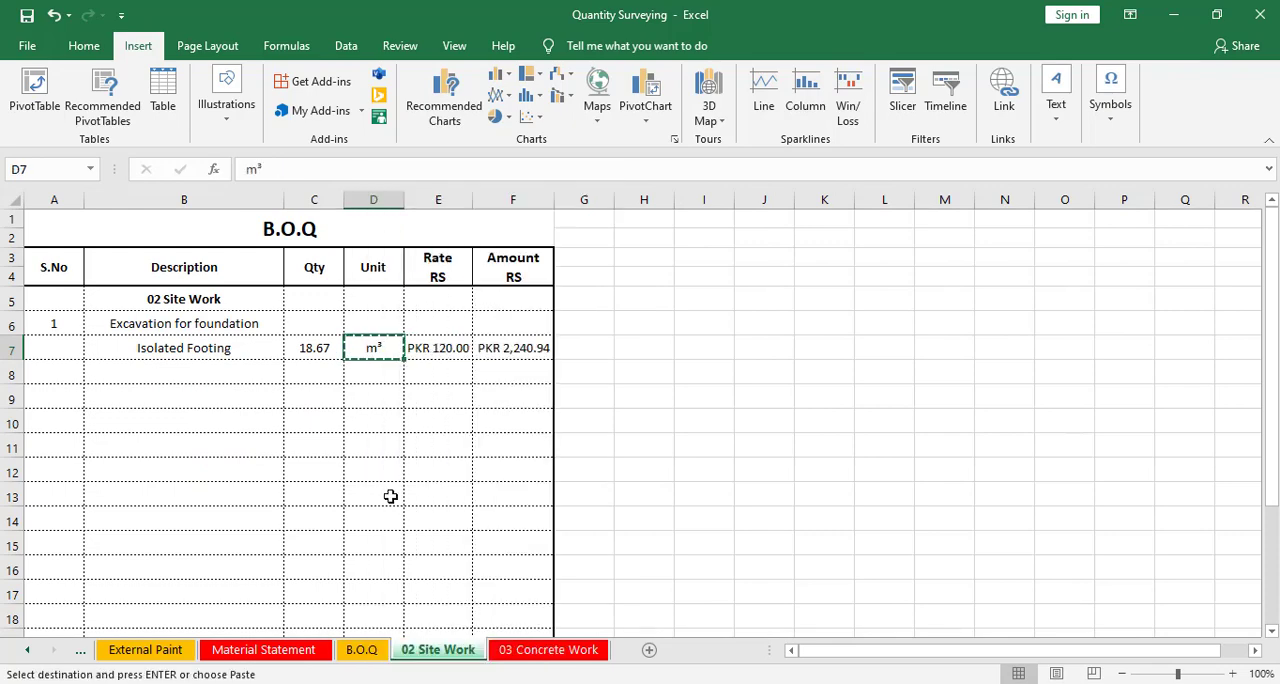
Paste the m³ unit into the Unit cells of all eight concrete items
click(543, 648)
drag(403, 323, 434, 504)
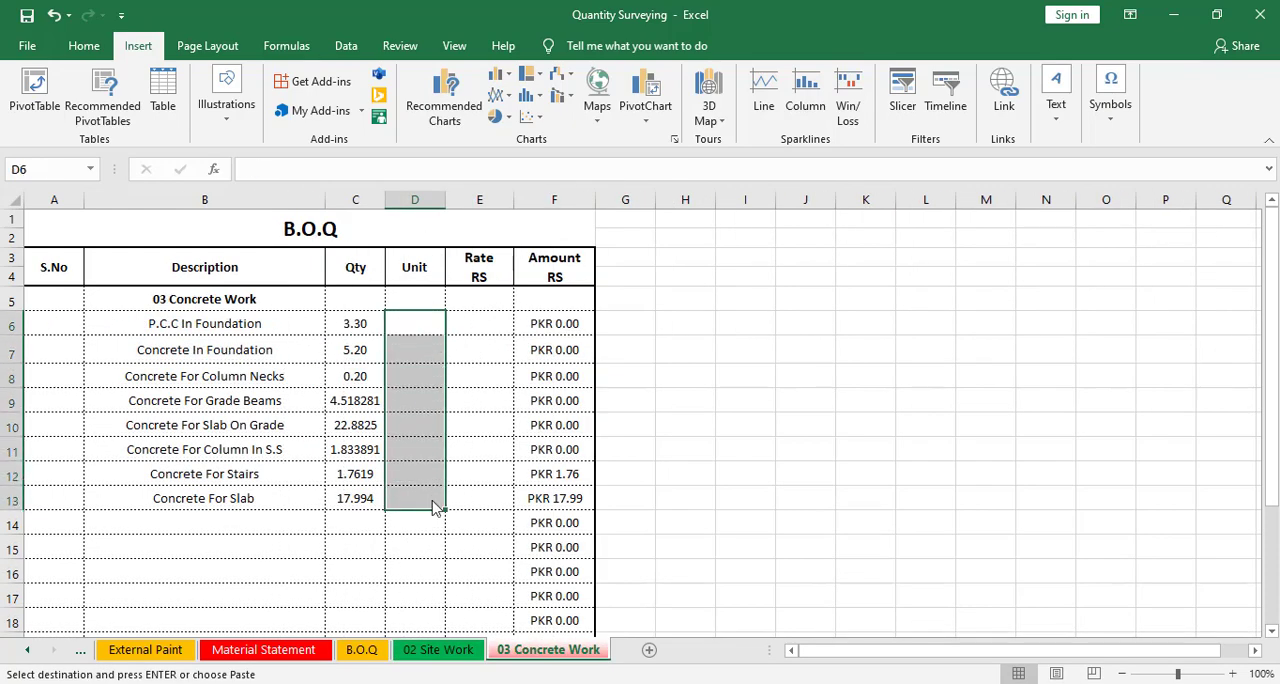
right_click(434, 504)
click(505, 163)
click(428, 570)
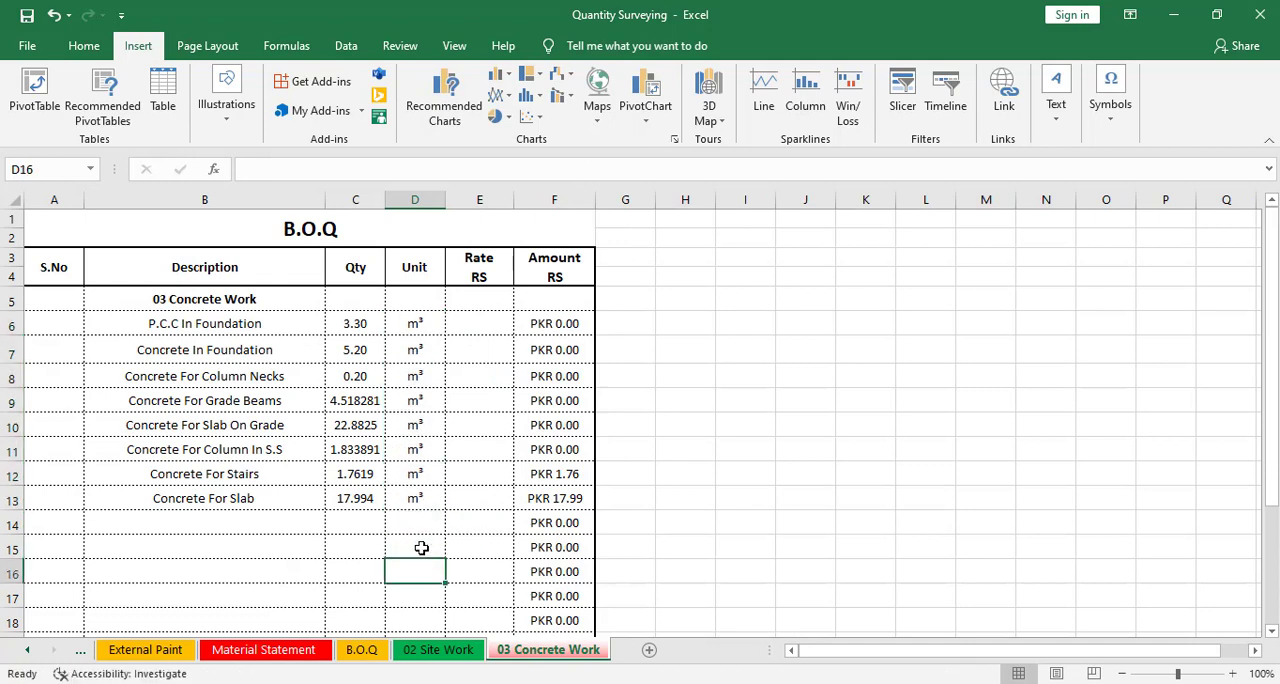
click(486, 316)
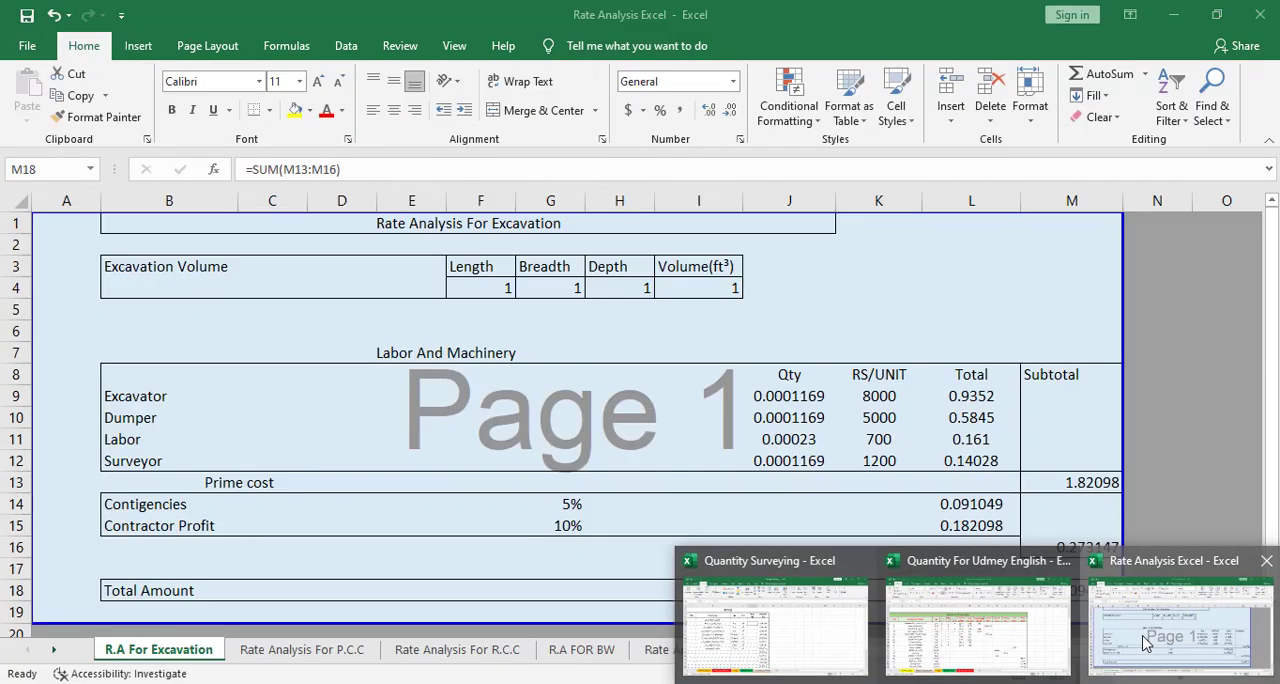
Switch to the Rate Analysis workbook and review the P.C.C and R.C.C rate analysis sheets
click(1169, 600)
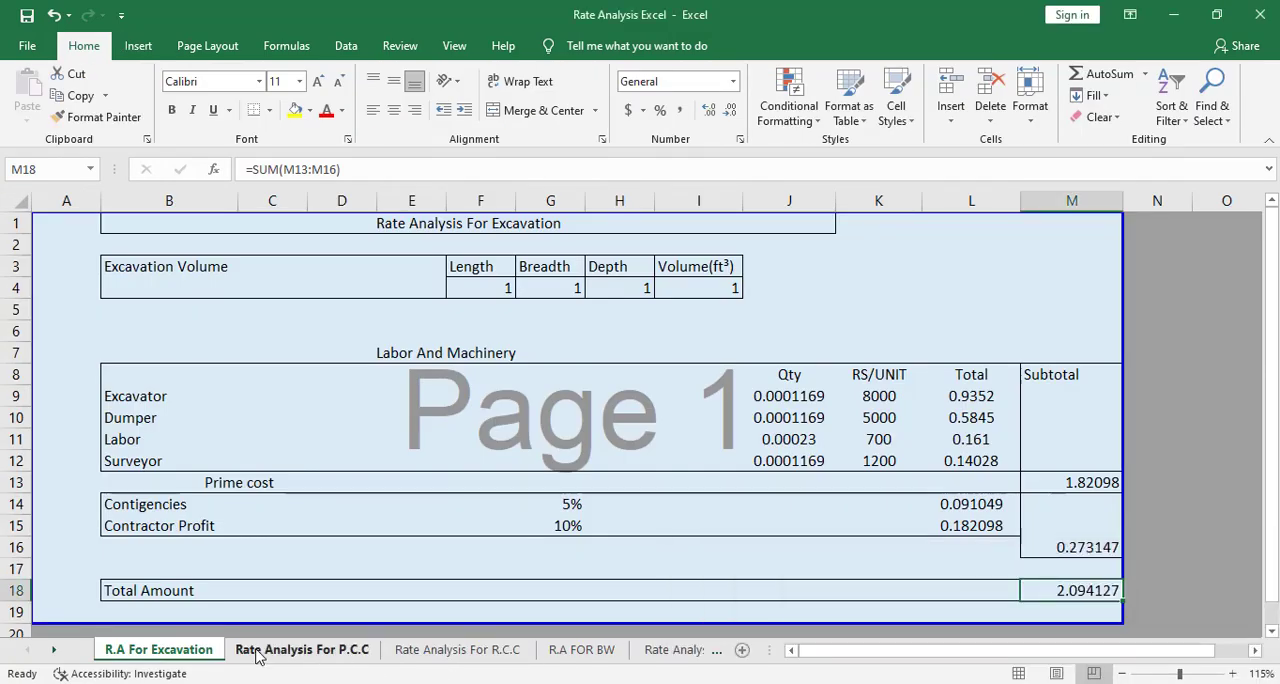
click(307, 652)
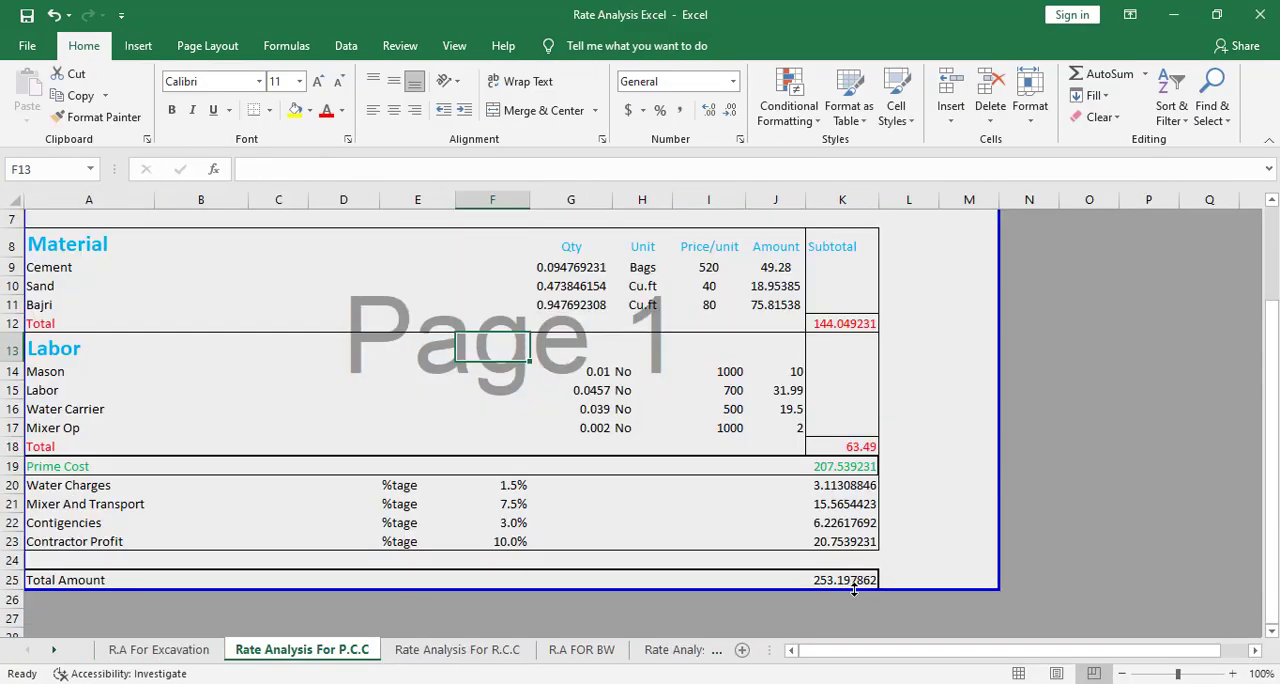
click(457, 650)
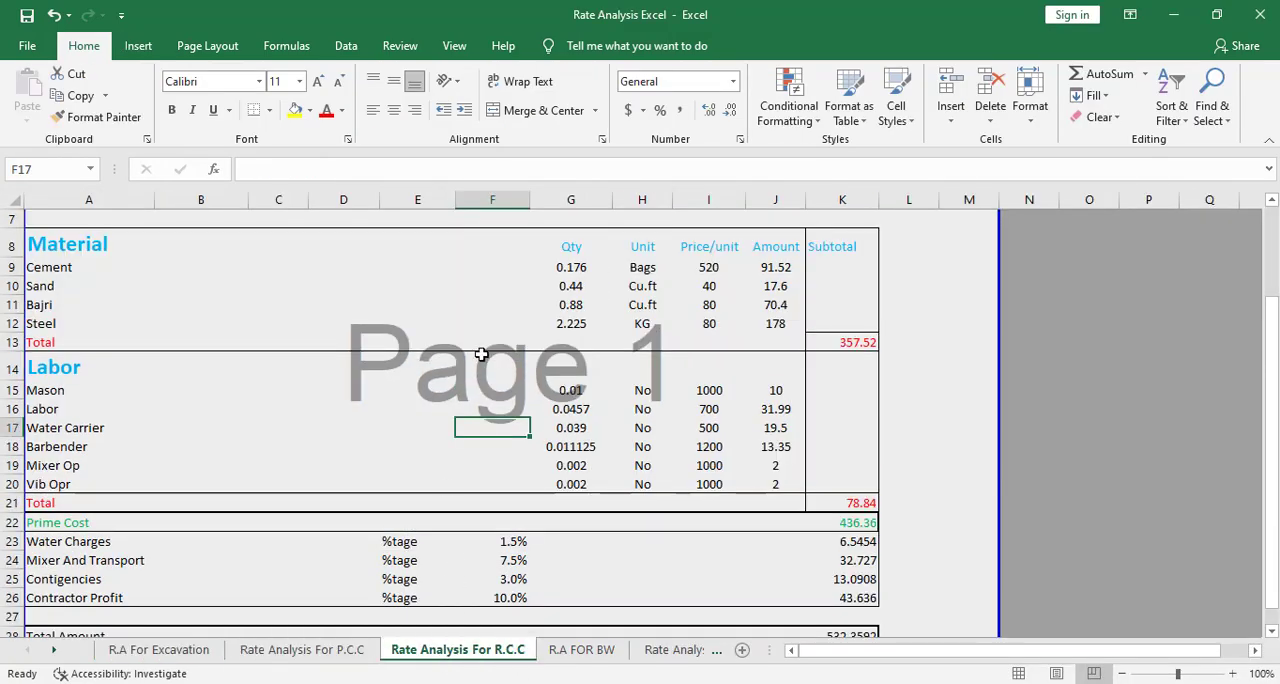
scroll(486, 360, up, 2)
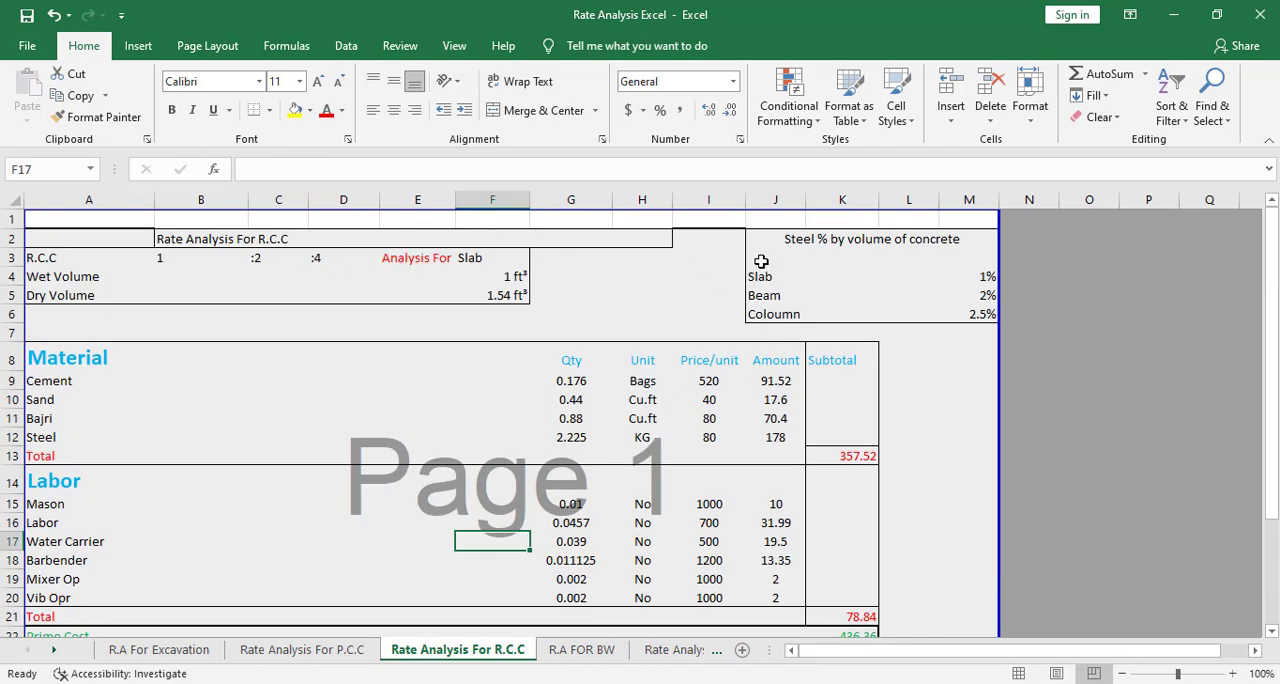
Set the R.C.C rate analysis type to Beam and check its total amount
click(510, 260)
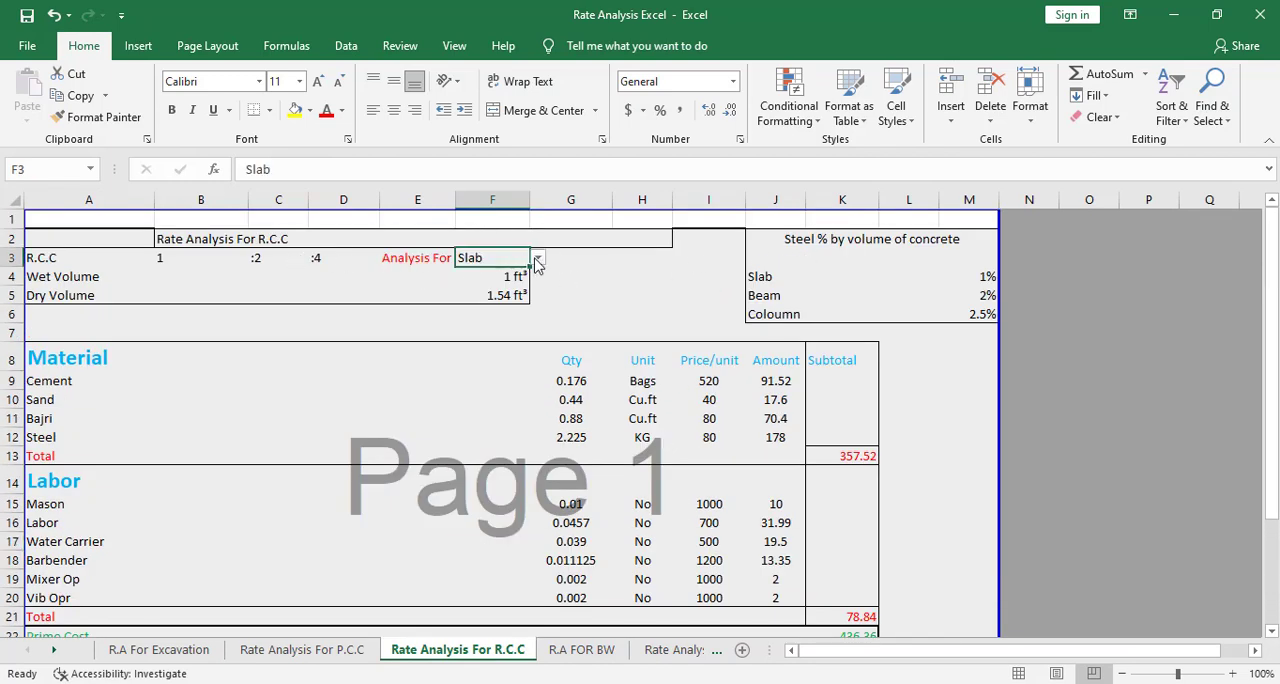
click(537, 259)
click(525, 286)
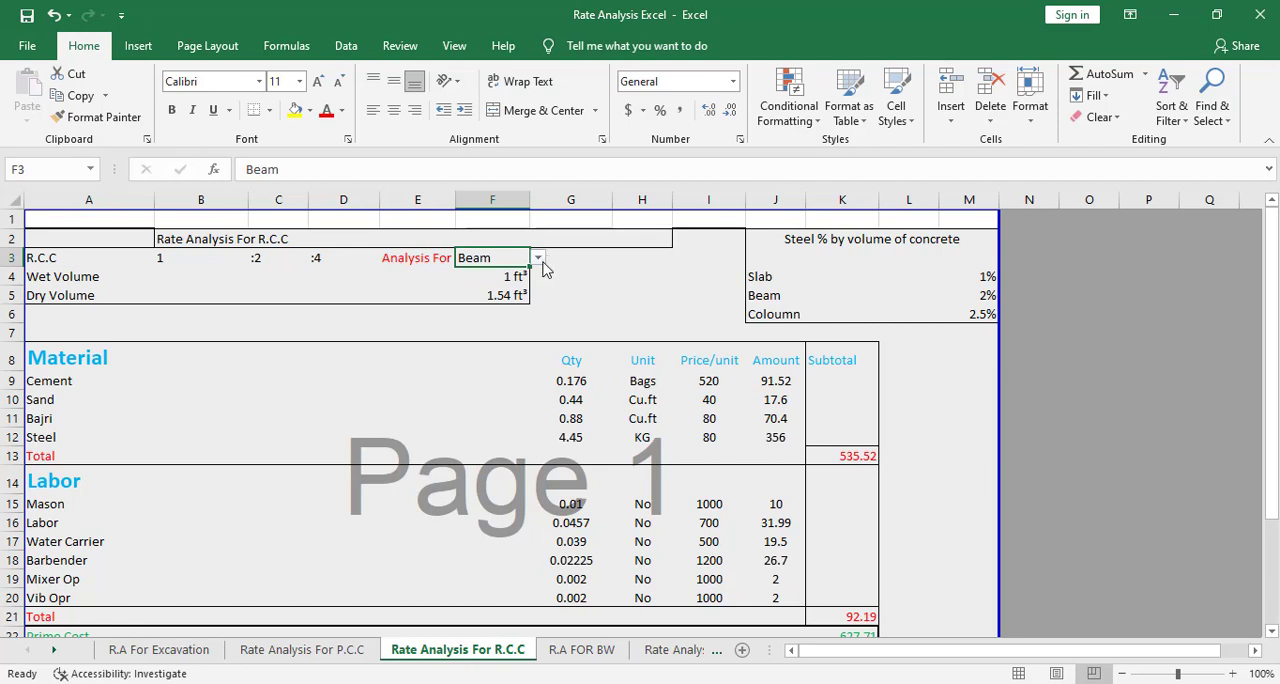
click(539, 260)
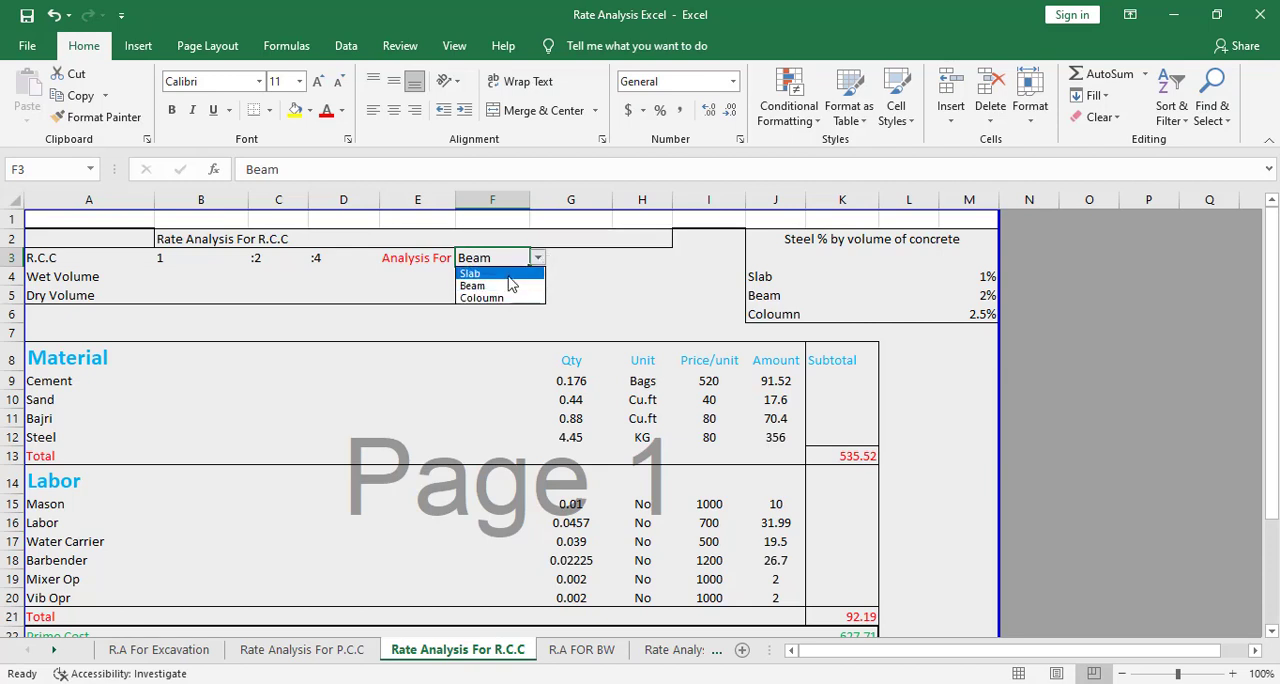
click(508, 275)
click(540, 261)
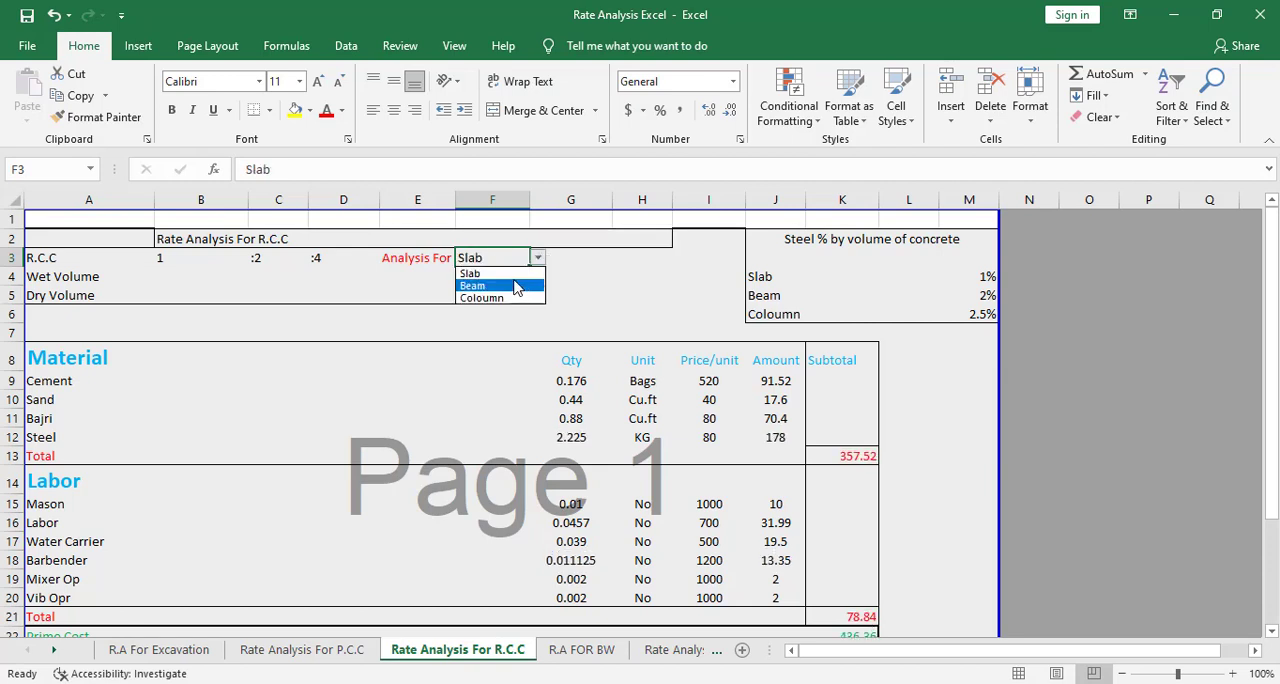
click(517, 286)
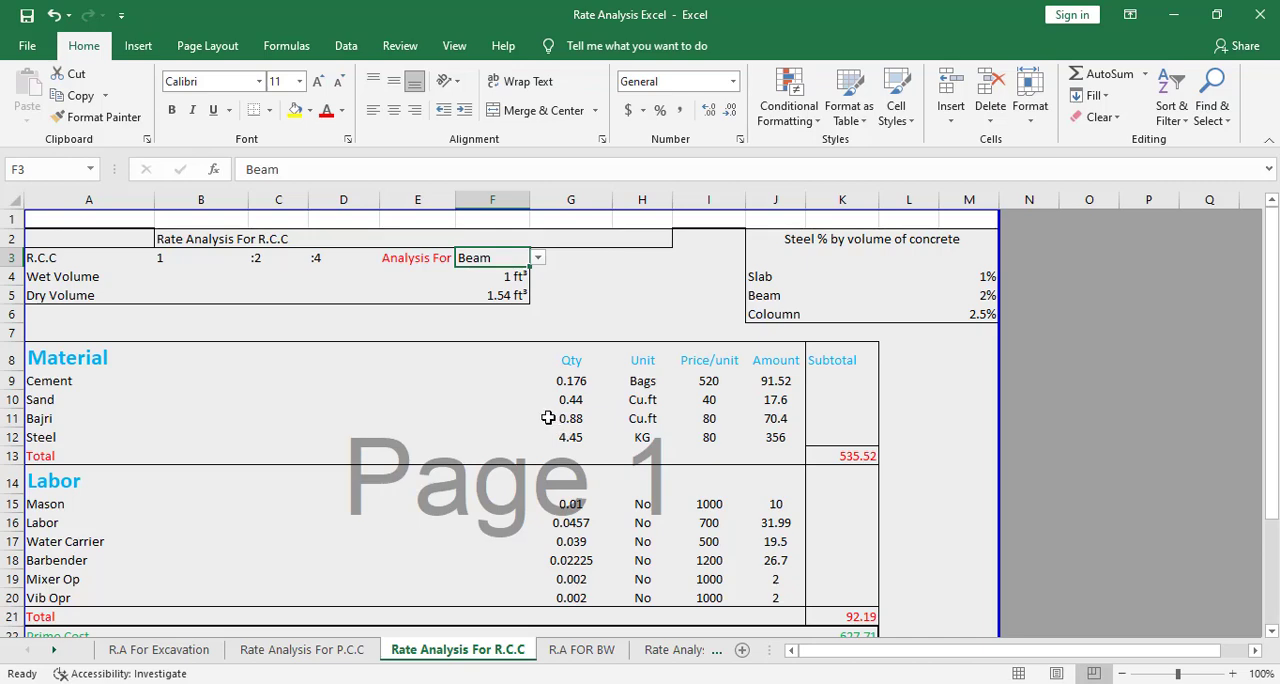
scroll(840, 580, down, 4)
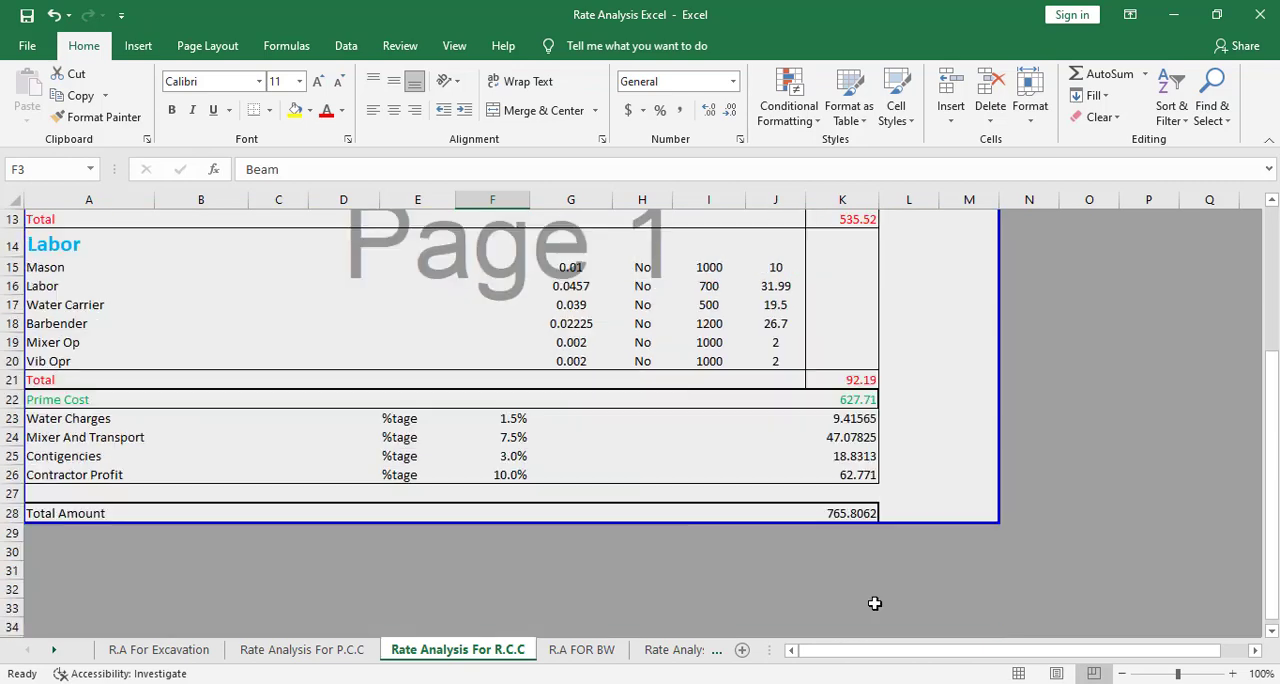
click(854, 512)
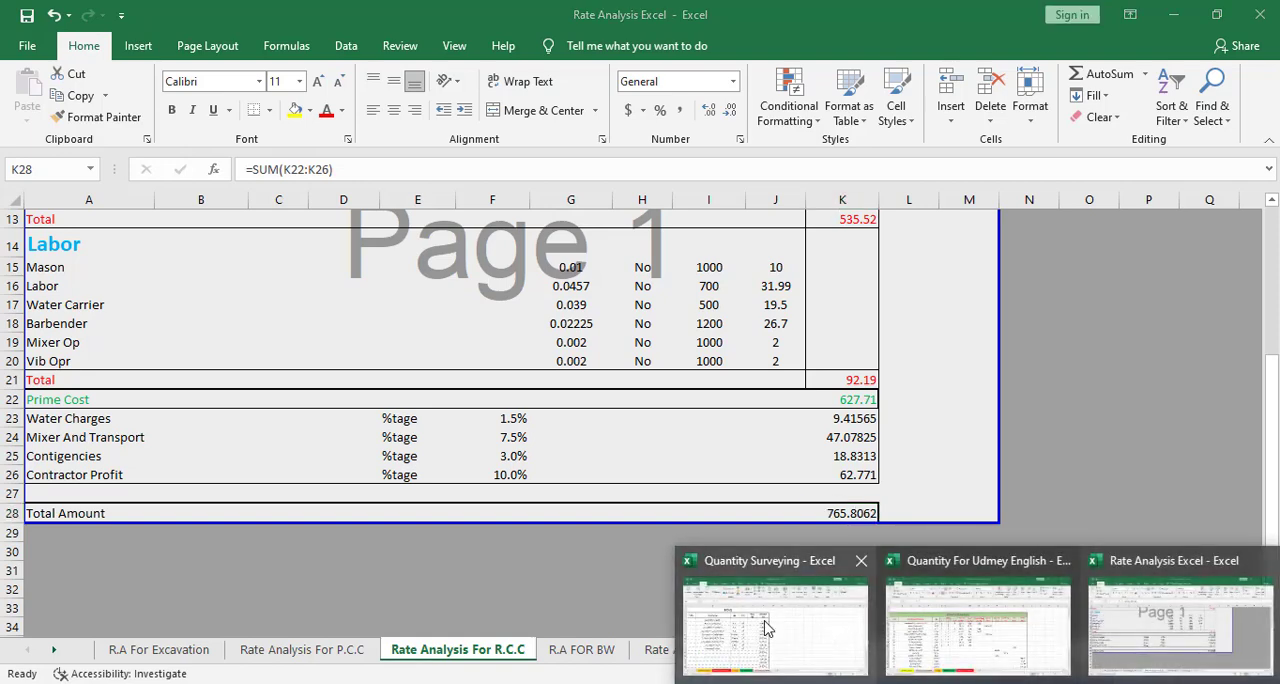
Return to the Quantity Surveying workbook and enter rates of 1200 for P.C.C In Foundation and 2500 for Concrete In Foundation
click(769, 628)
click(482, 322)
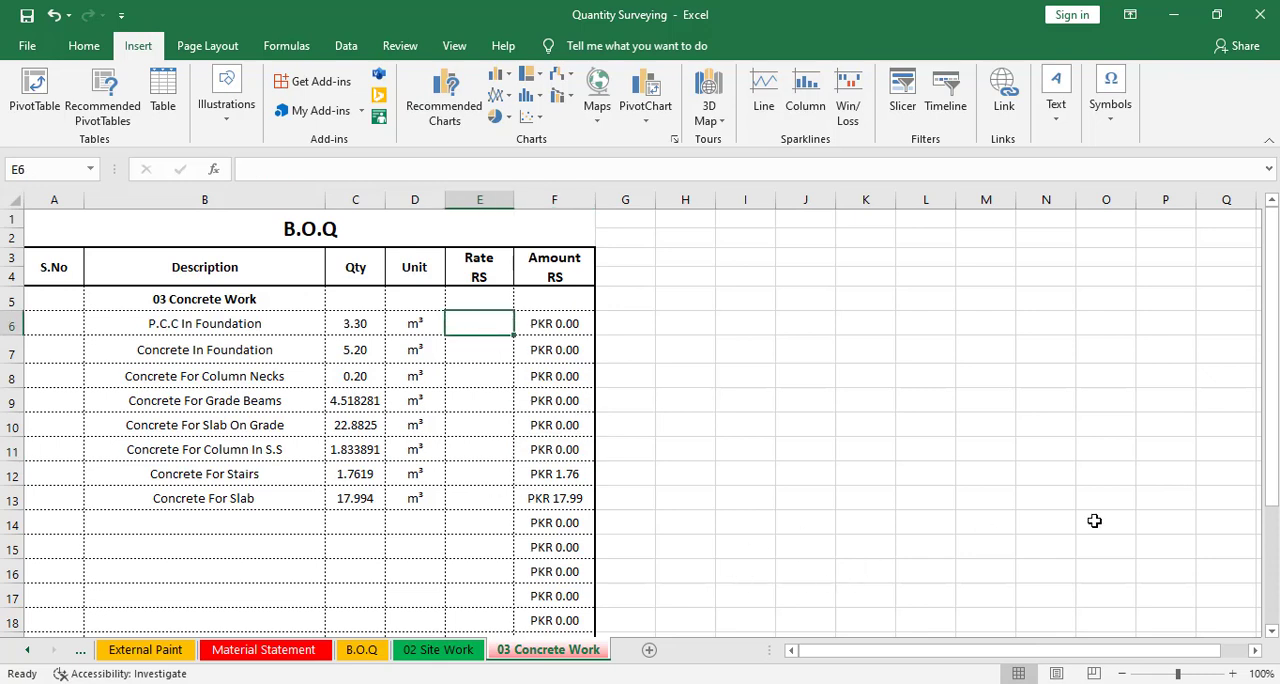
text(30)
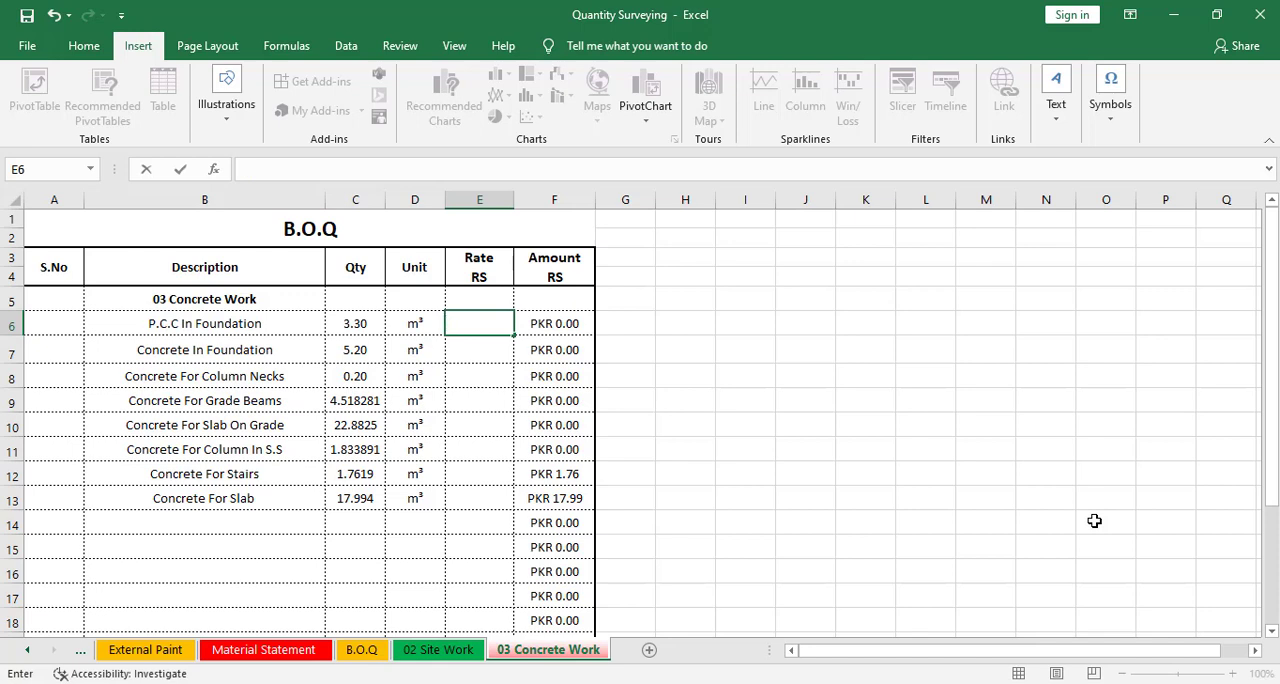
text(00)
key(Return)
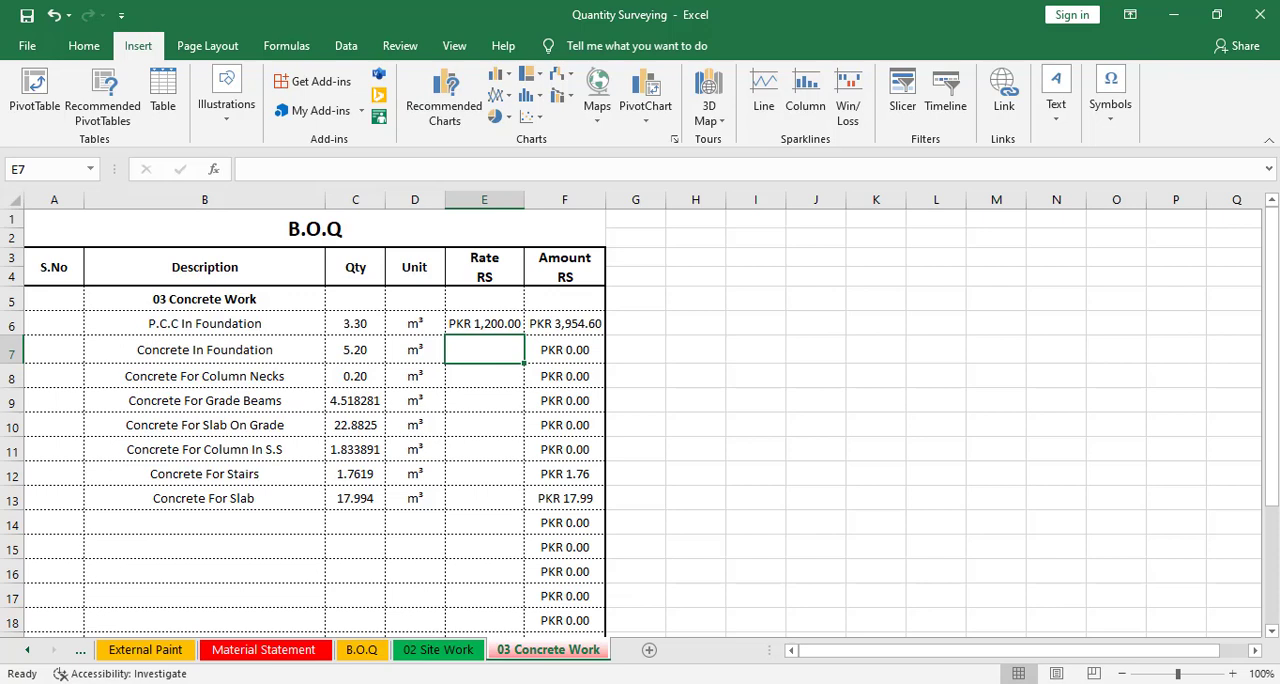
text(2500)
key(Return)
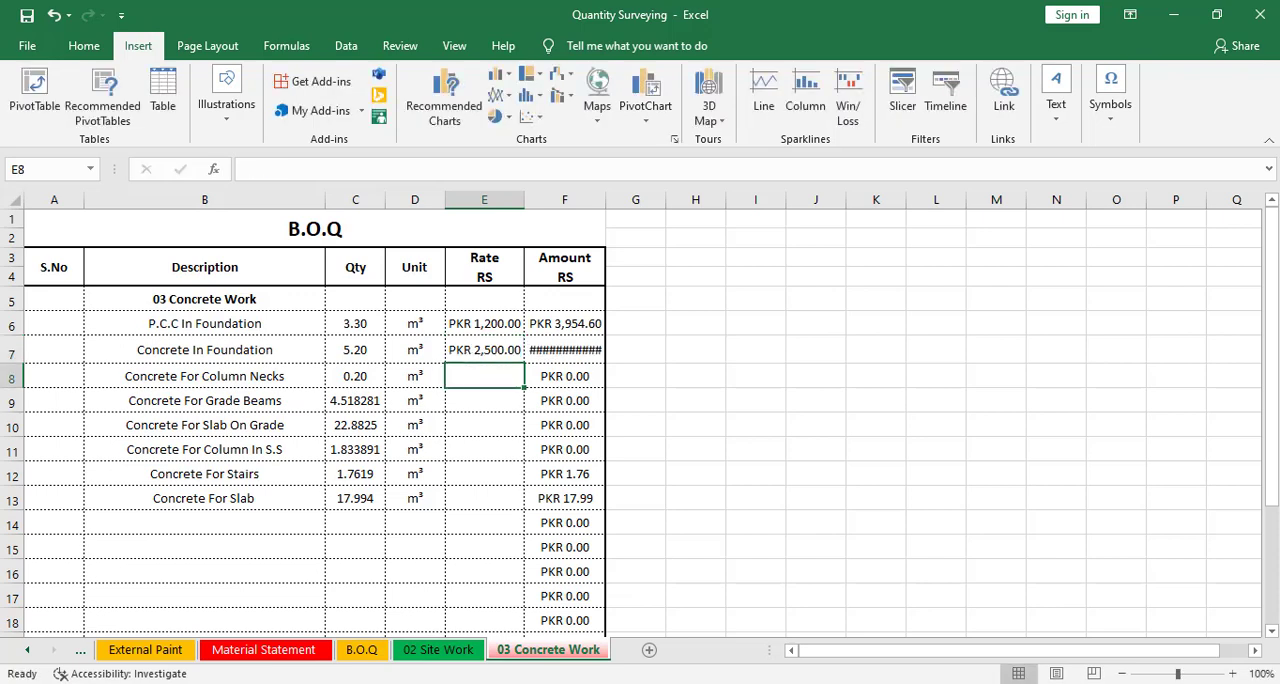
Widen the Amount column to fit and fill the 2,500 rate down through Concrete For Slab
double_click(608, 203)
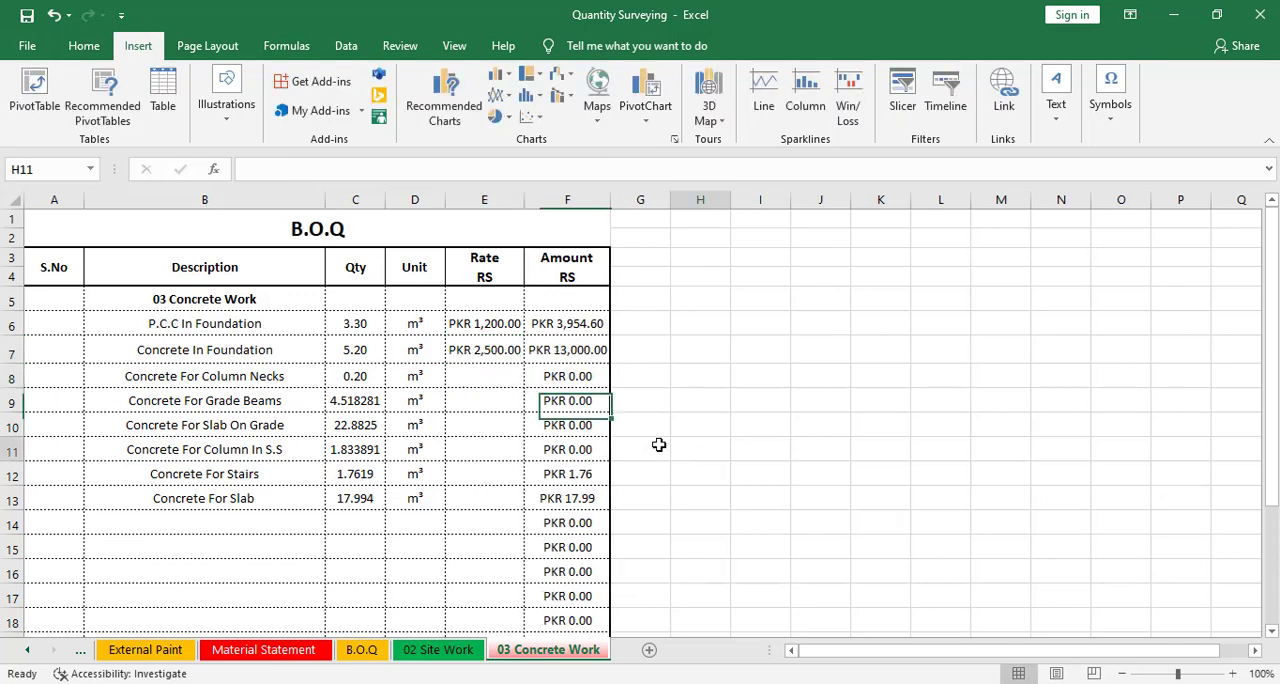
click(482, 420)
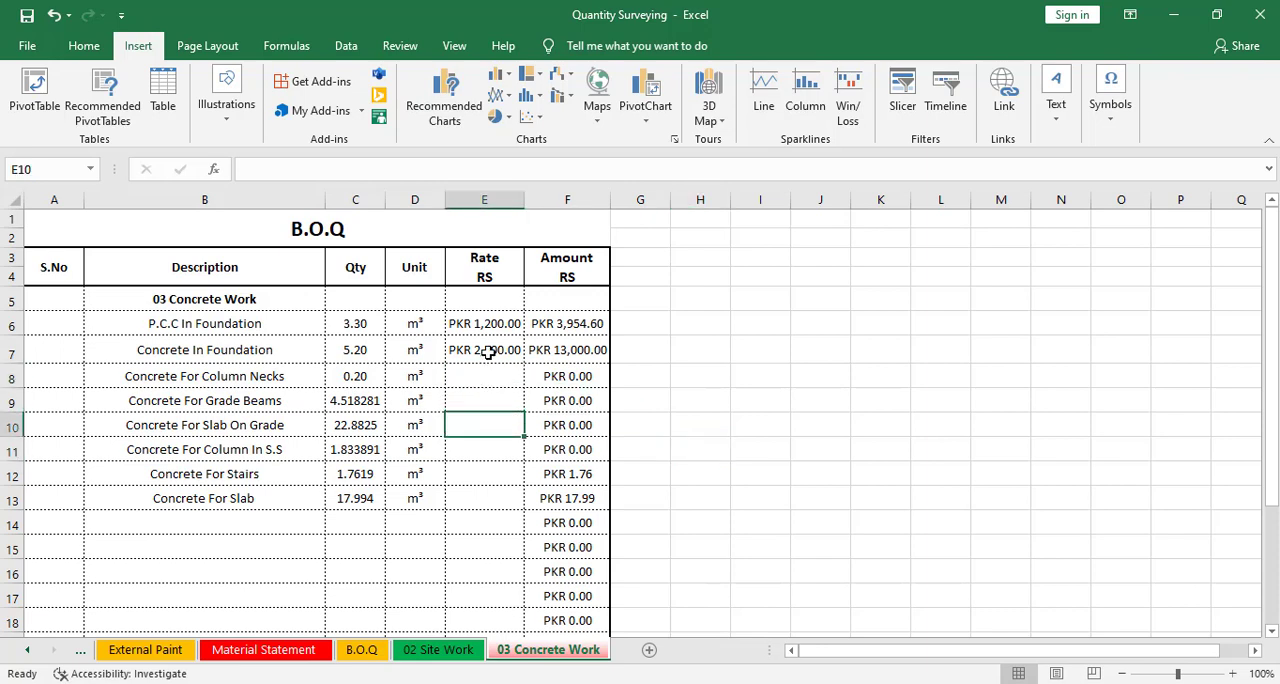
drag(488, 352, 507, 495)
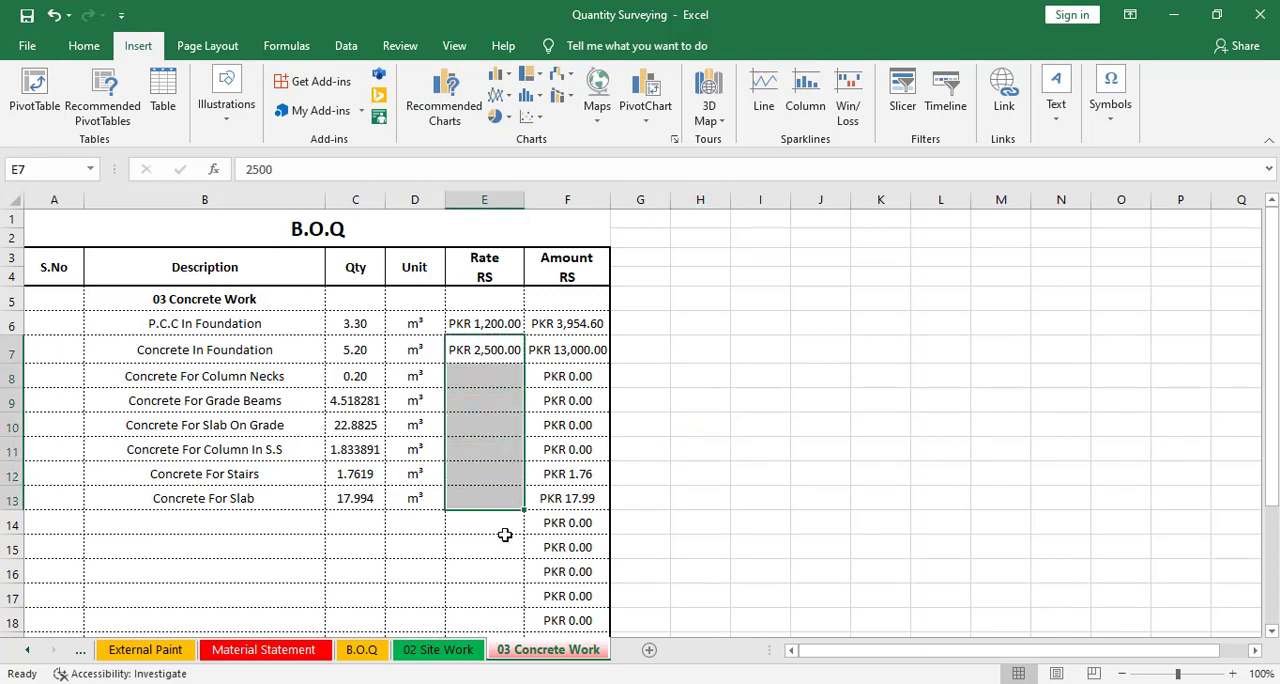
key(ctrl+d)
click(470, 590)
click(400, 560)
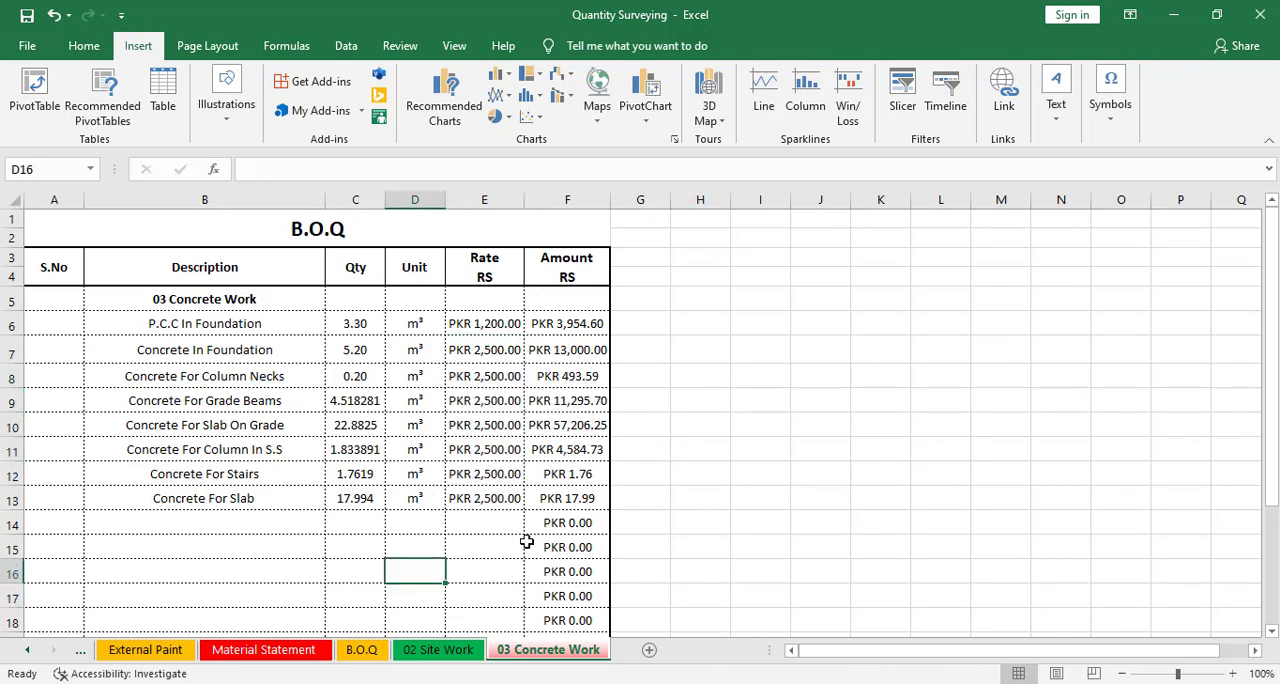
Inspect the SUM formula in the concrete work Total cell
scroll(550, 470, down, 3)
scroll(494, 474, up, 1)
scroll(494, 474, up, 1)
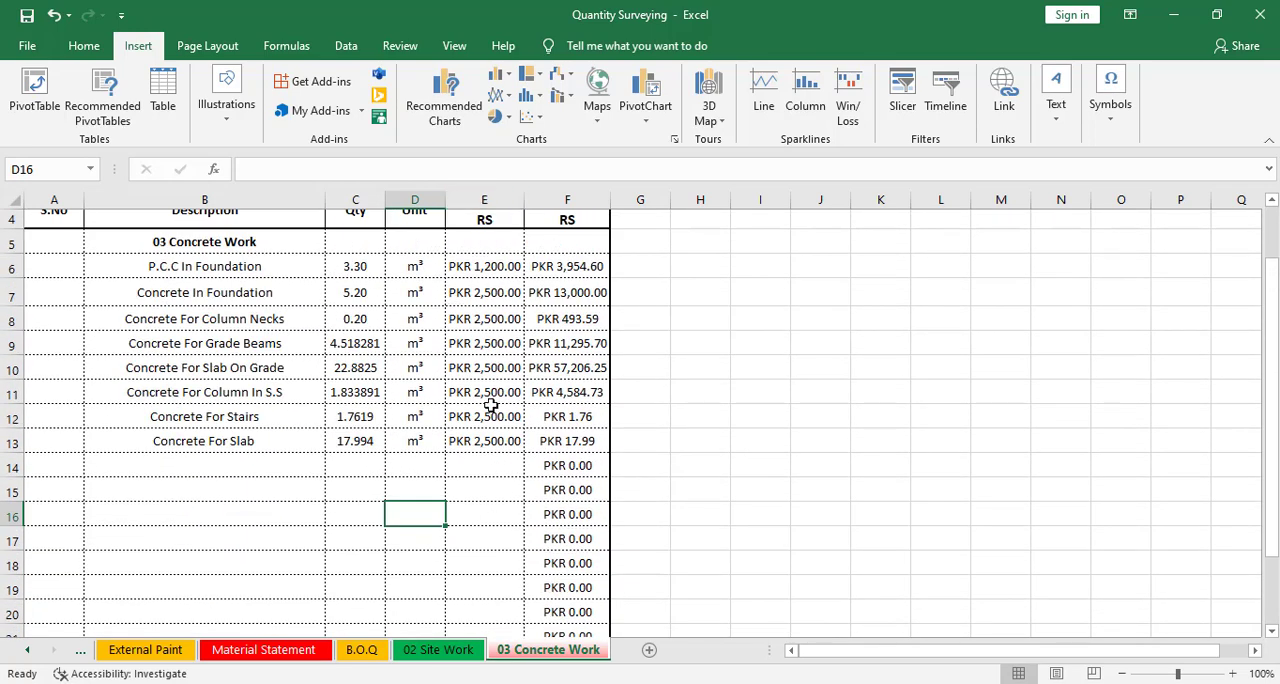
scroll(506, 502, down, 2)
double_click(587, 515)
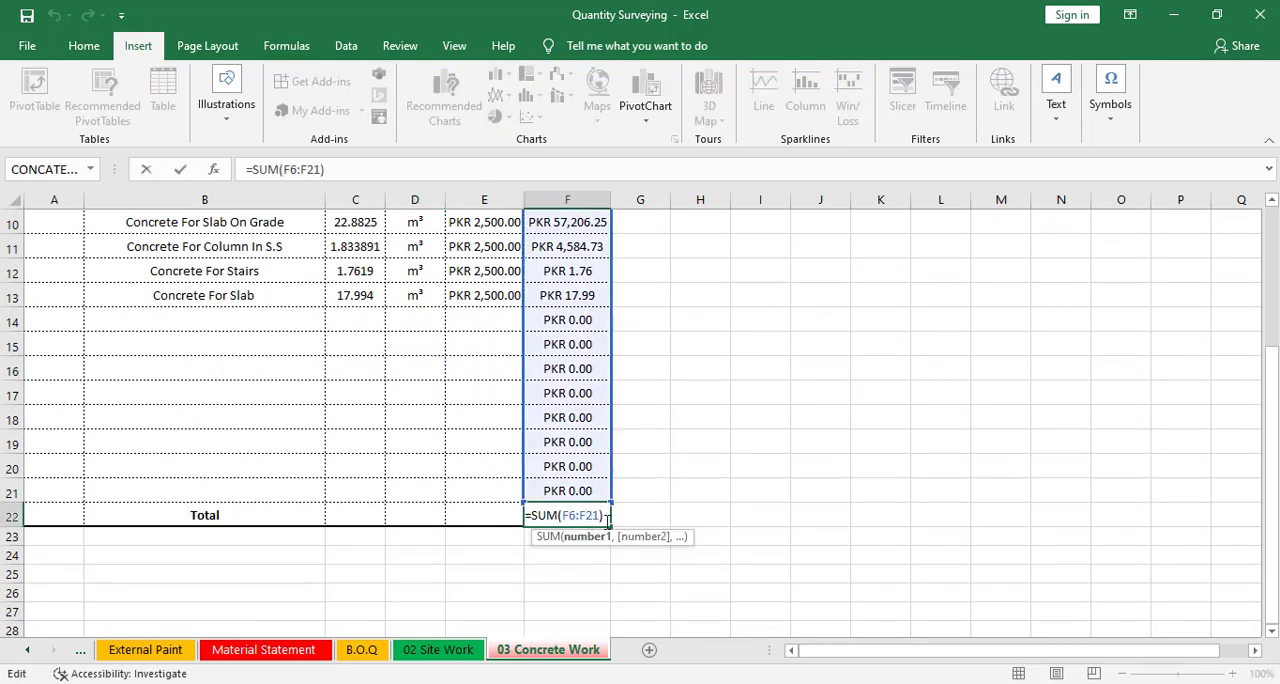
key(Escape)
scroll(630, 540, up, 3)
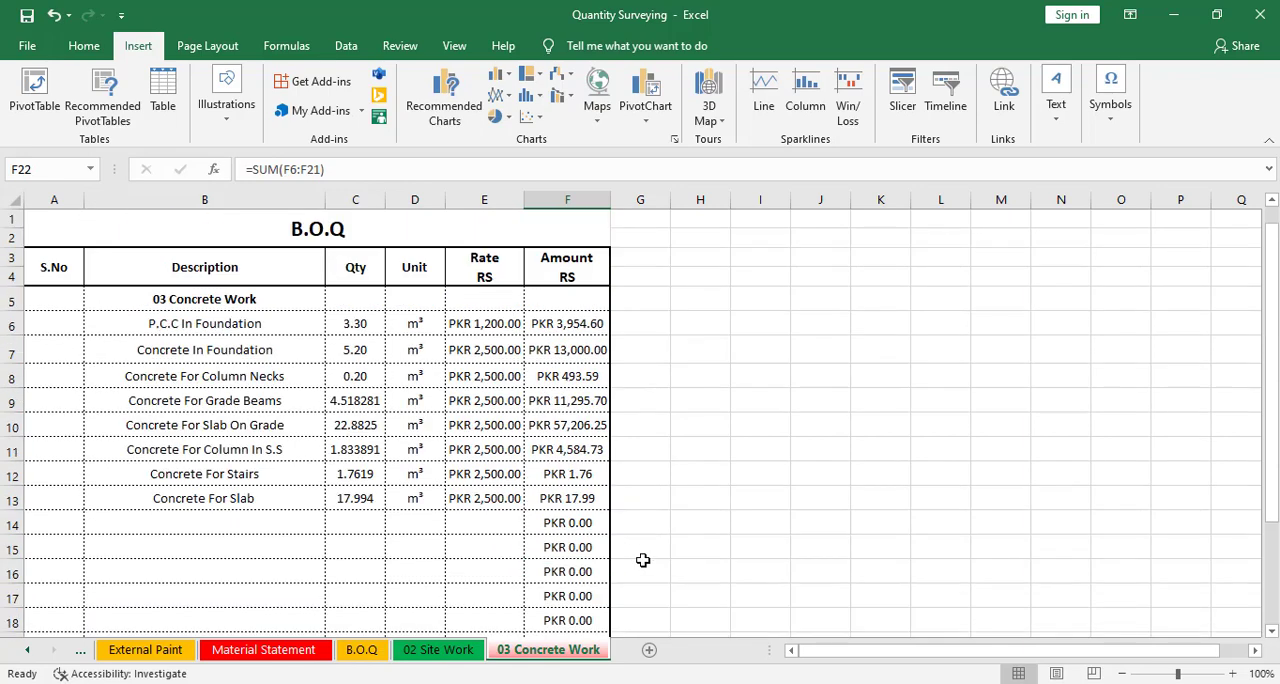
Browse the Site Work, B.O.Q and Concrete Work sheets
click(432, 650)
click(362, 650)
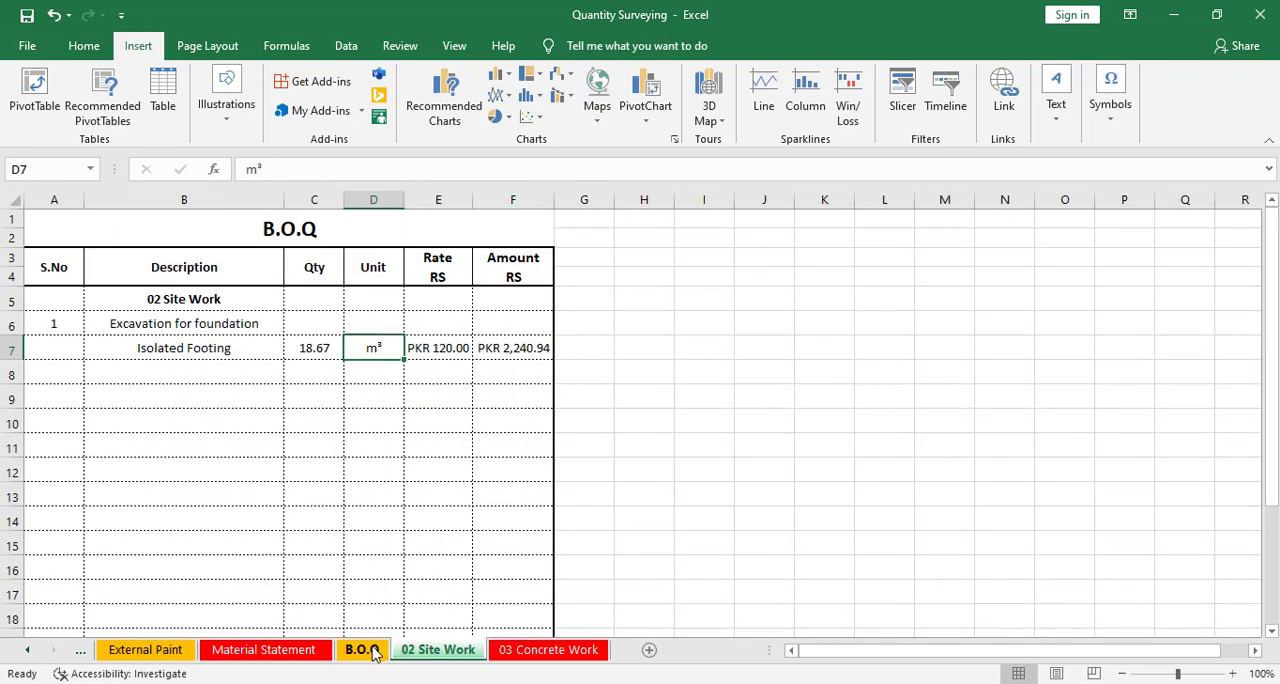
click(437, 650)
click(548, 650)
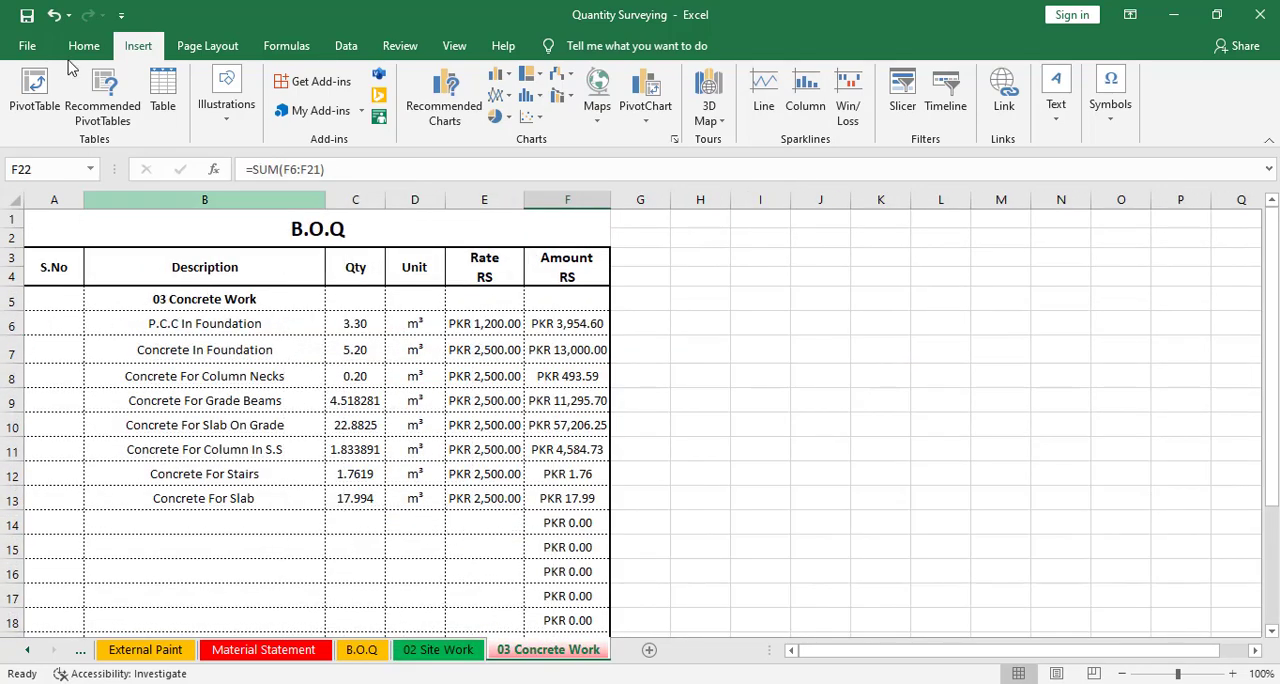
Save the workbook
click(27, 45)
click(70, 265)
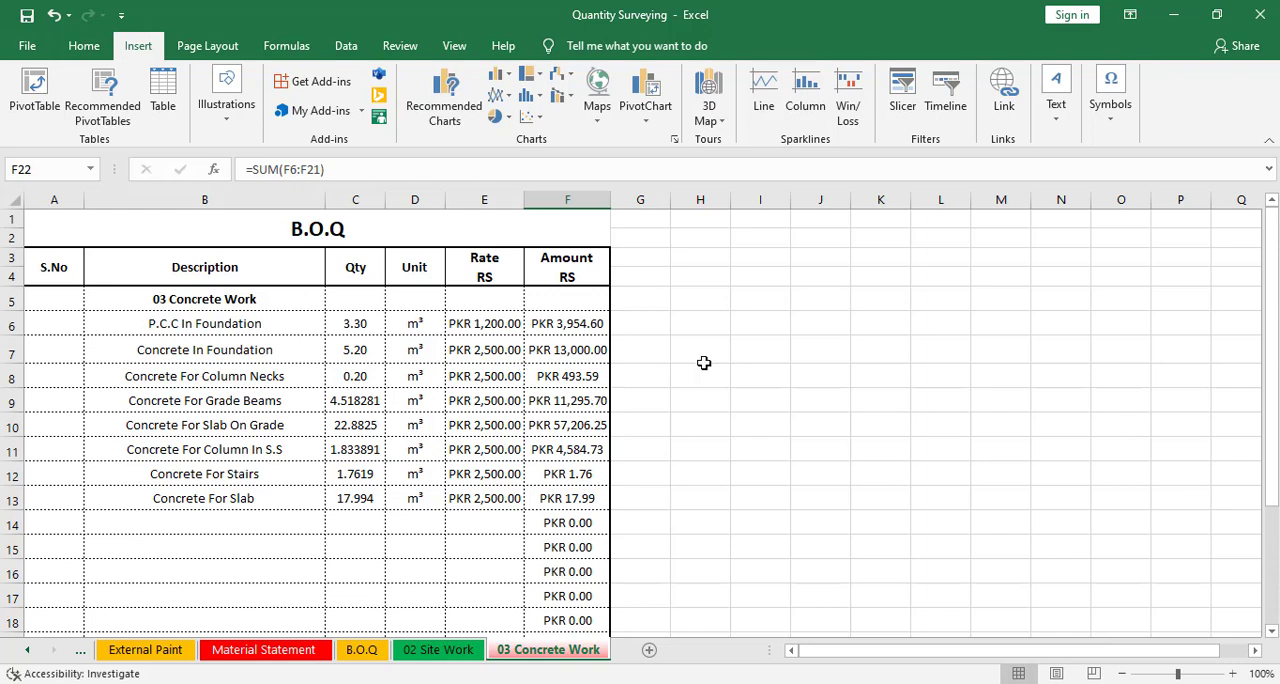
scroll(683, 572, down, 6)
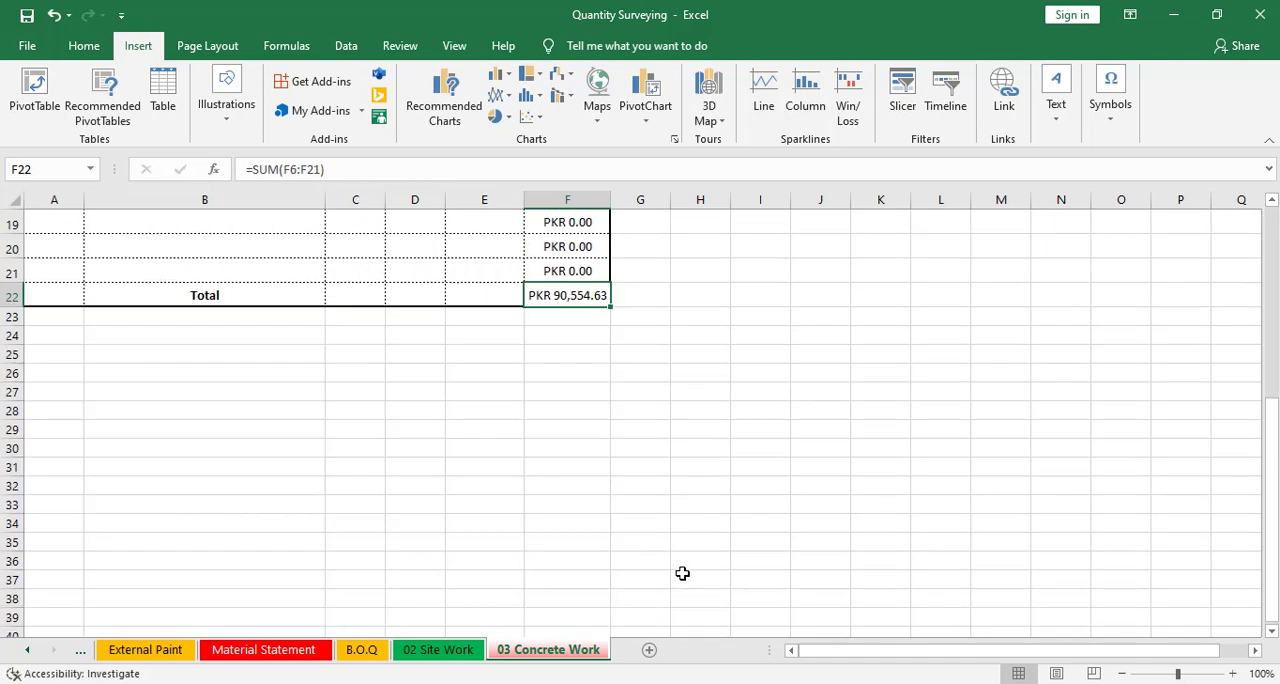
scroll(682, 573, up, 6)
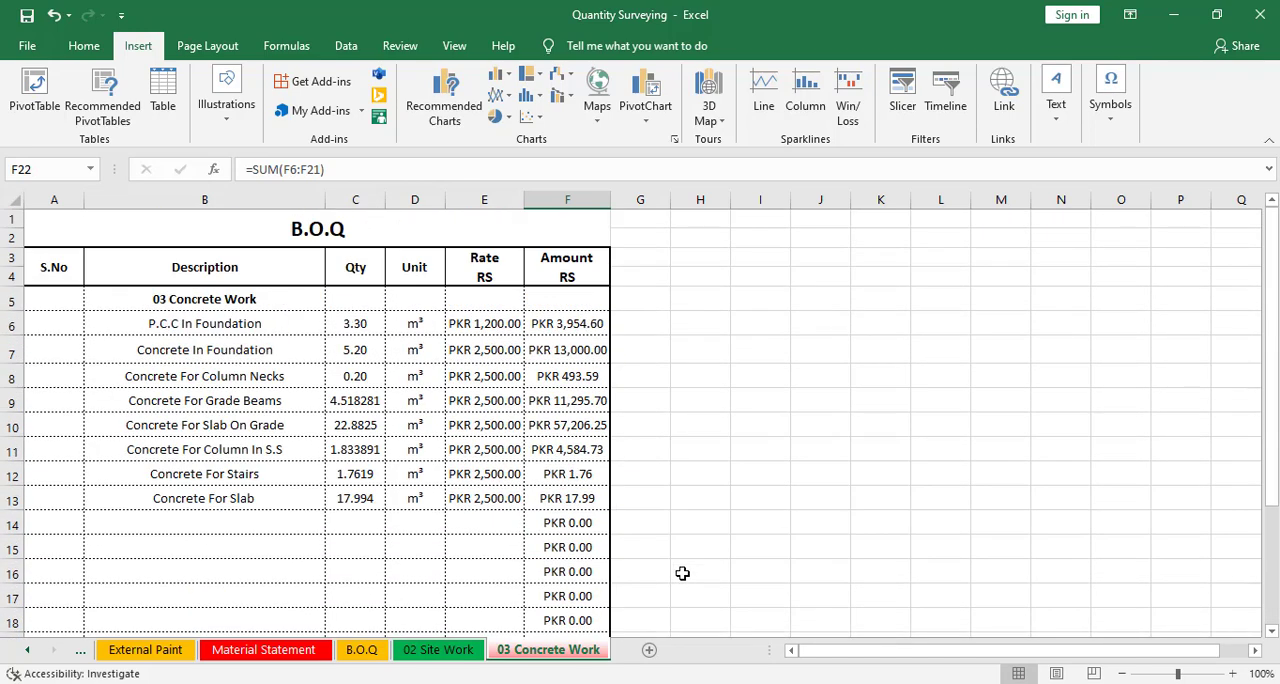